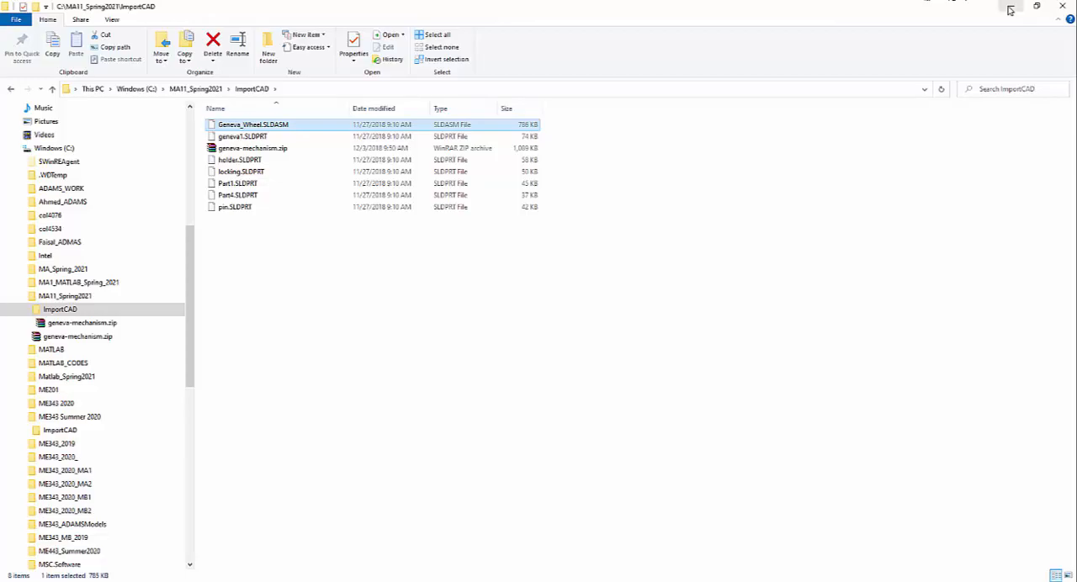
Switch to Adams View in a maximized window, start a new model and name it Geneva_Mechanism.
click(1010, 10)
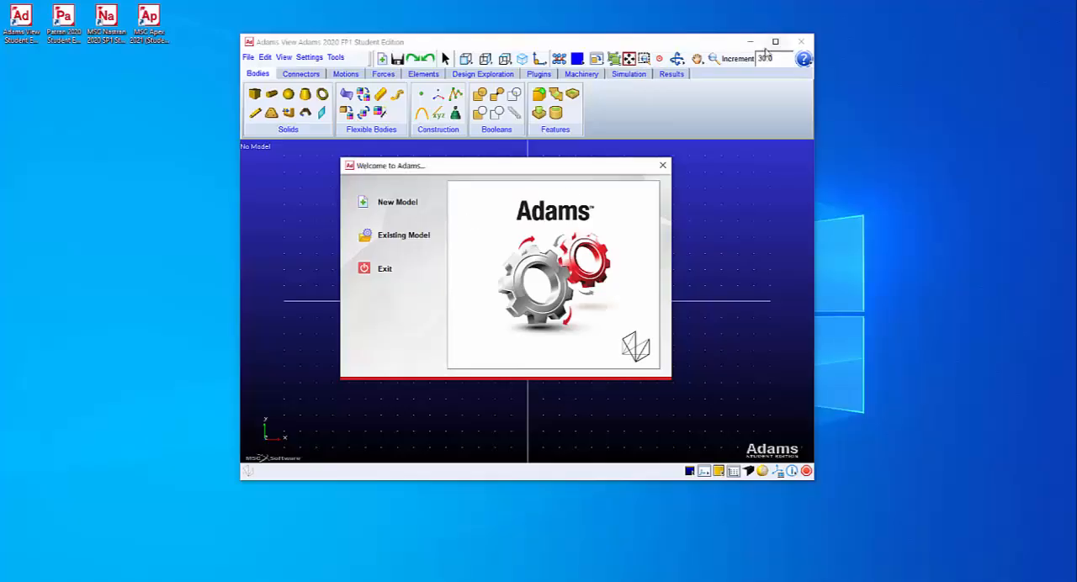
click(774, 41)
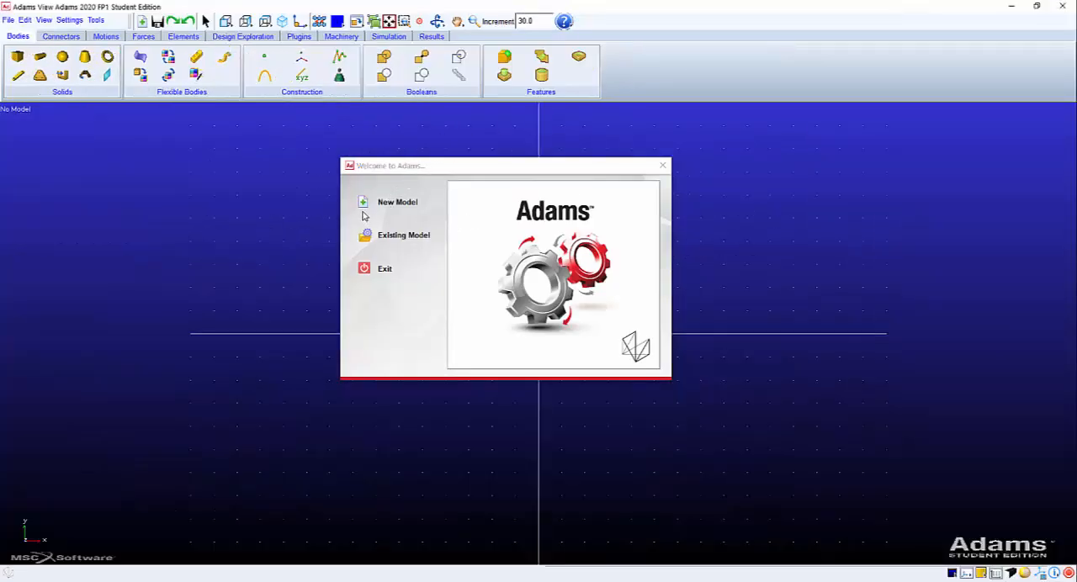
click(366, 206)
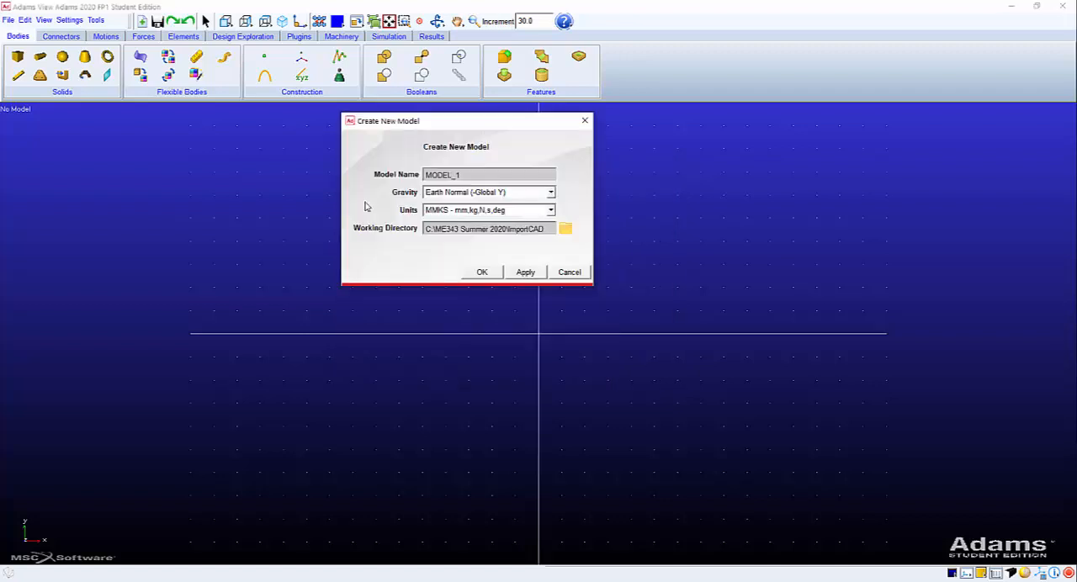
double_click(437, 172)
text(Geneva_Mechanism)
Set the working directory to C:\MA11_Spring2021\ImportCAD and create the model with the default gravity and MMKS units.
click(567, 230)
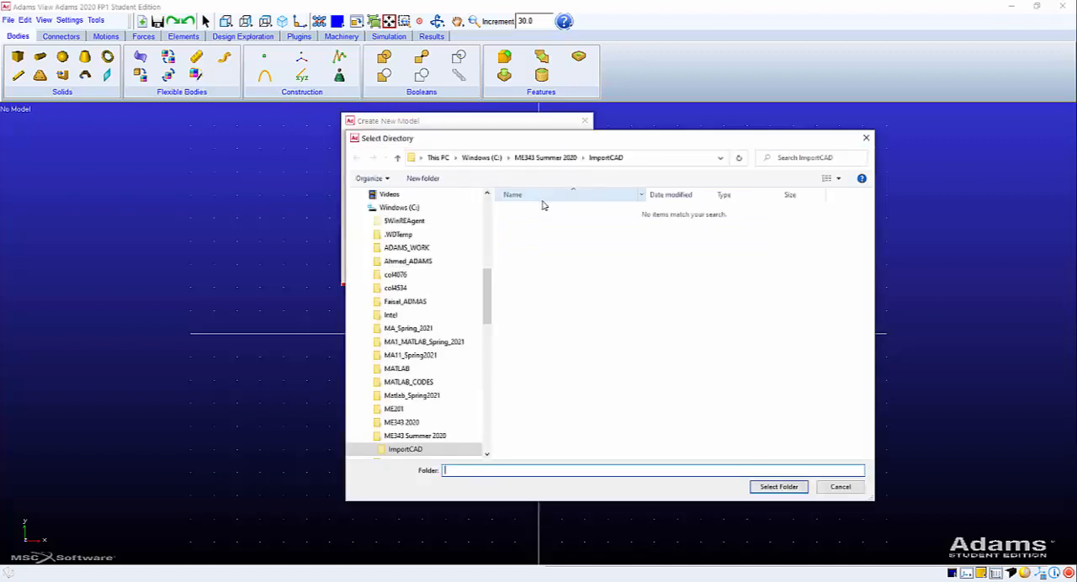
click(481, 157)
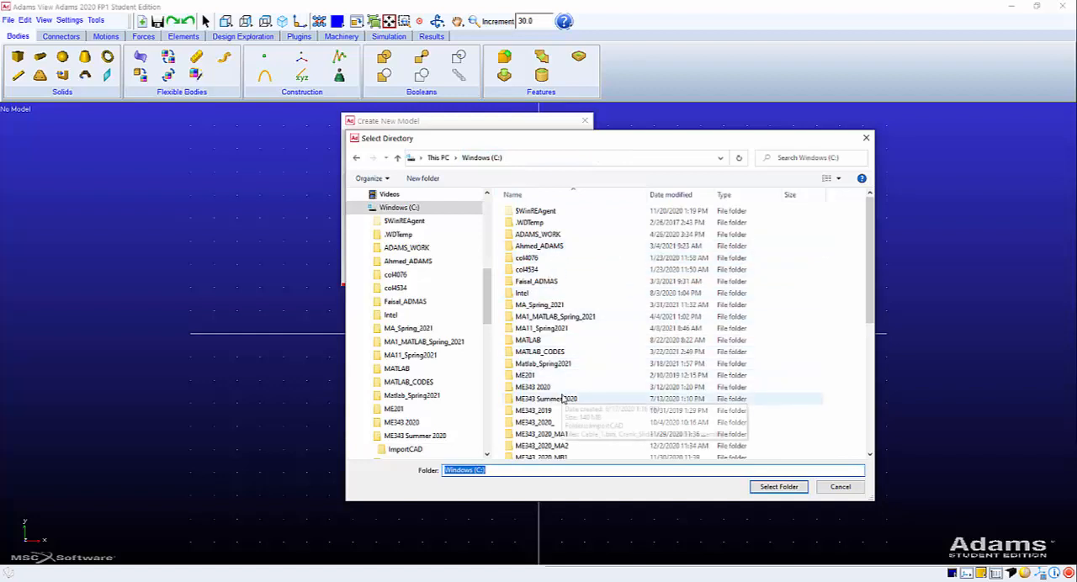
click(554, 329)
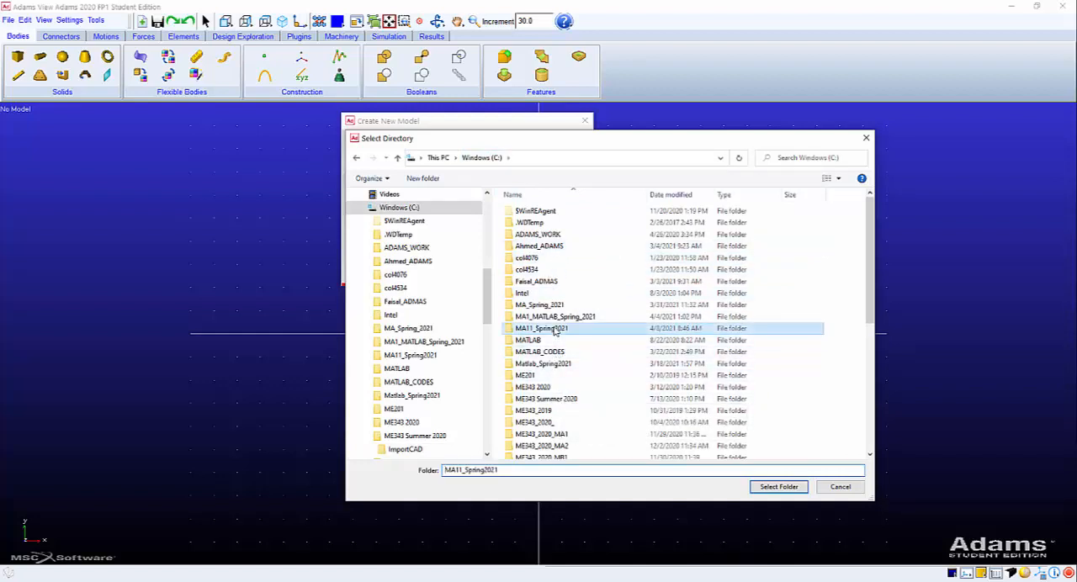
double_click(555, 328)
click(541, 212)
double_click(540, 217)
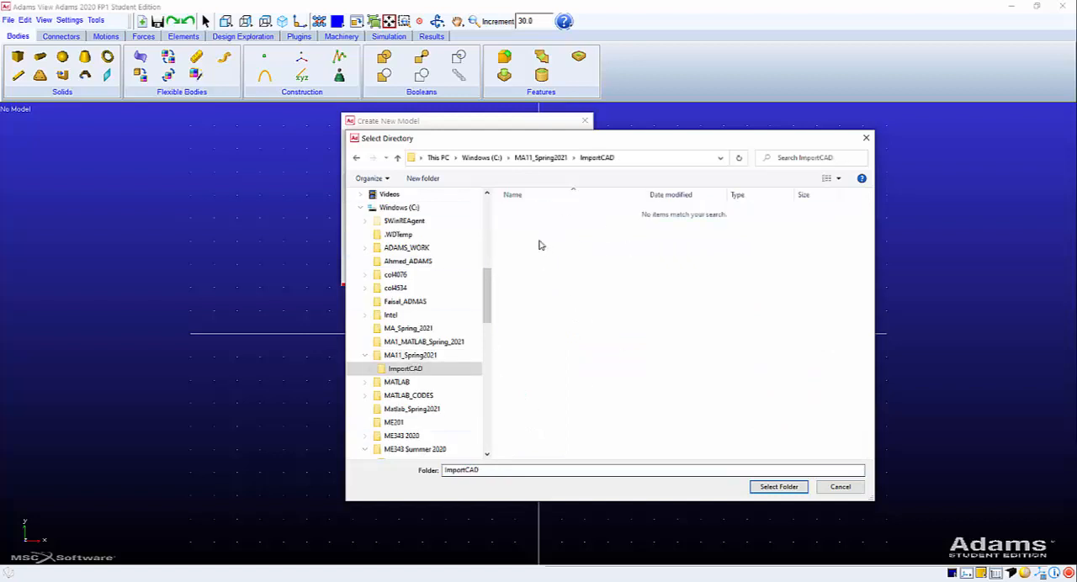
click(779, 488)
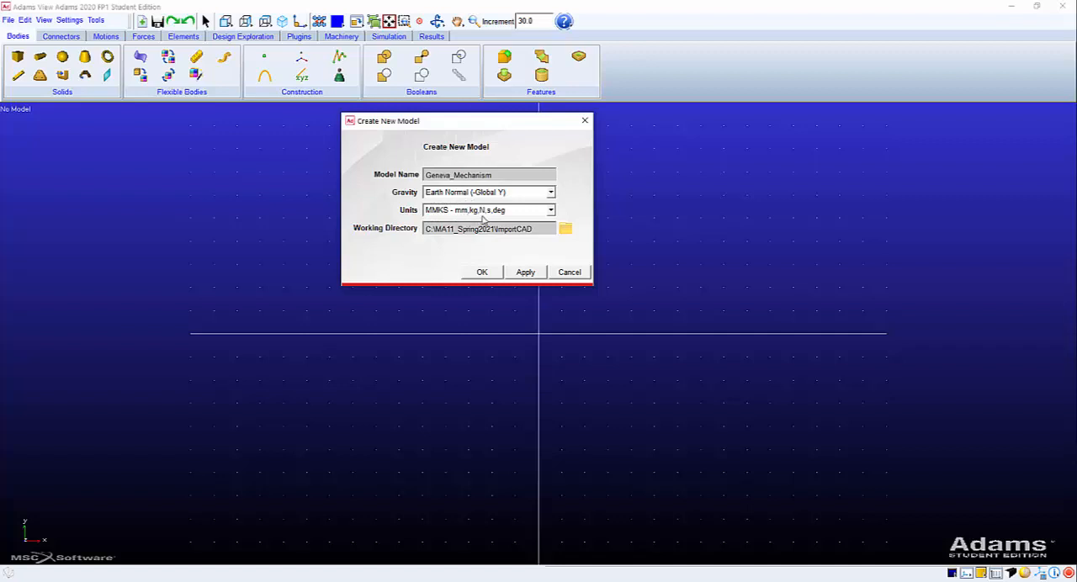
click(482, 272)
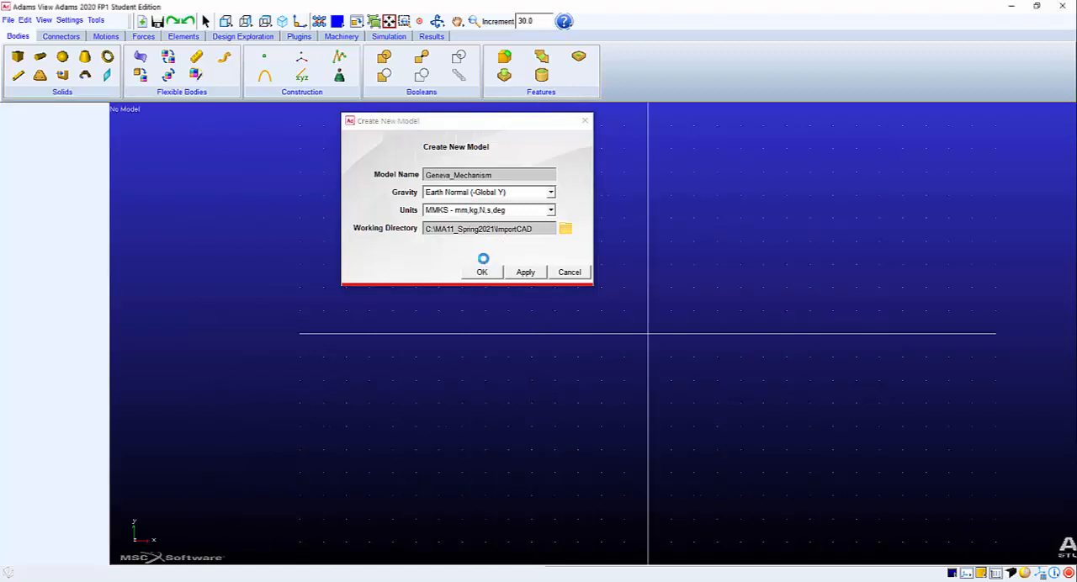
Expand the Bodies, Connectors and Forces groups in the model tree to inspect their contents.
click(9, 146)
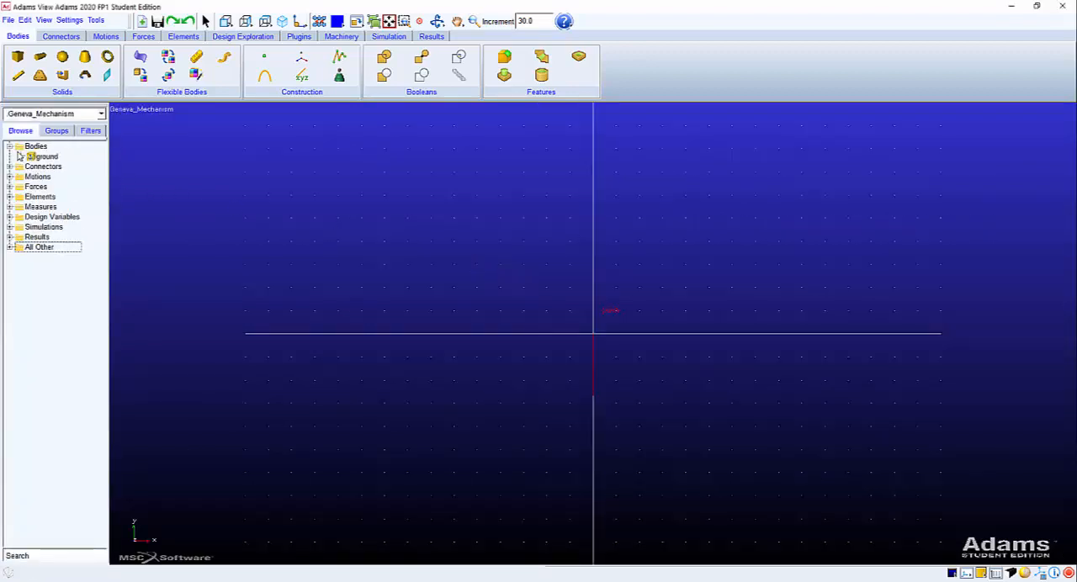
click(10, 166)
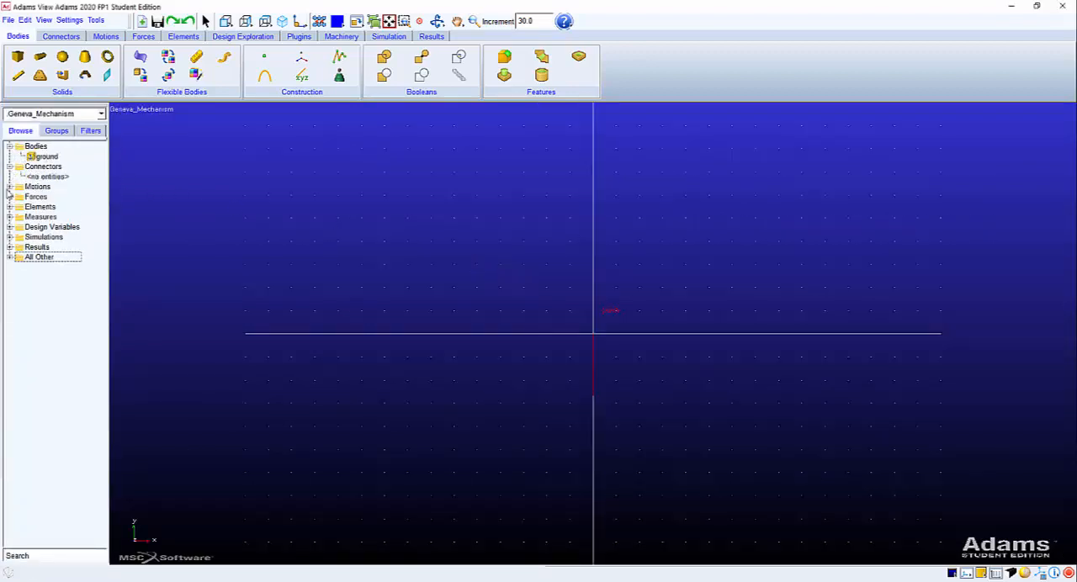
click(9, 197)
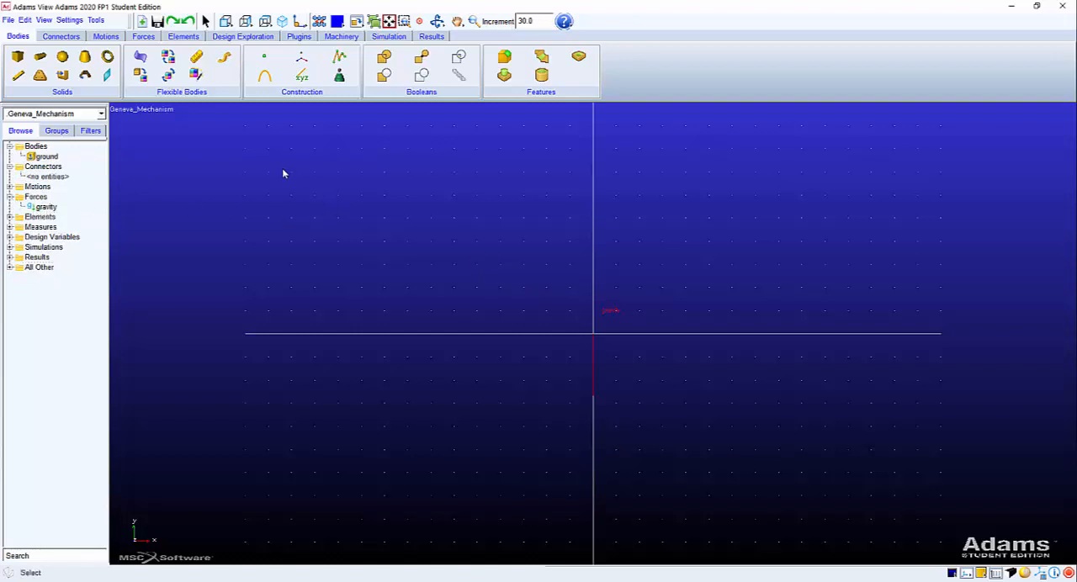
Save the model database, check for Geneva_Mechanism.bin in the ImportCAD folder in File Explorer, and return to Adams View.
click(157, 21)
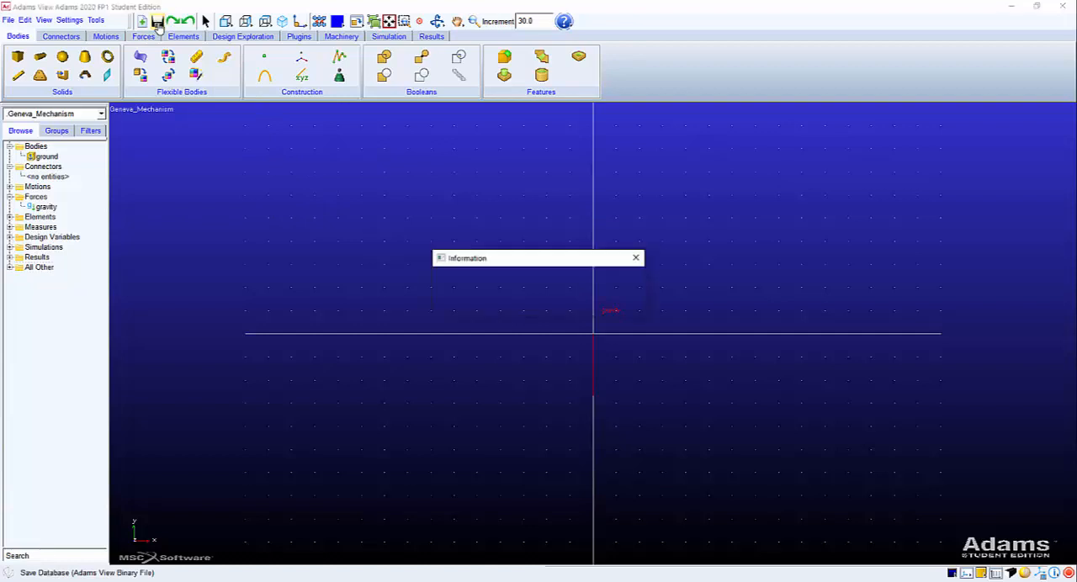
click(510, 302)
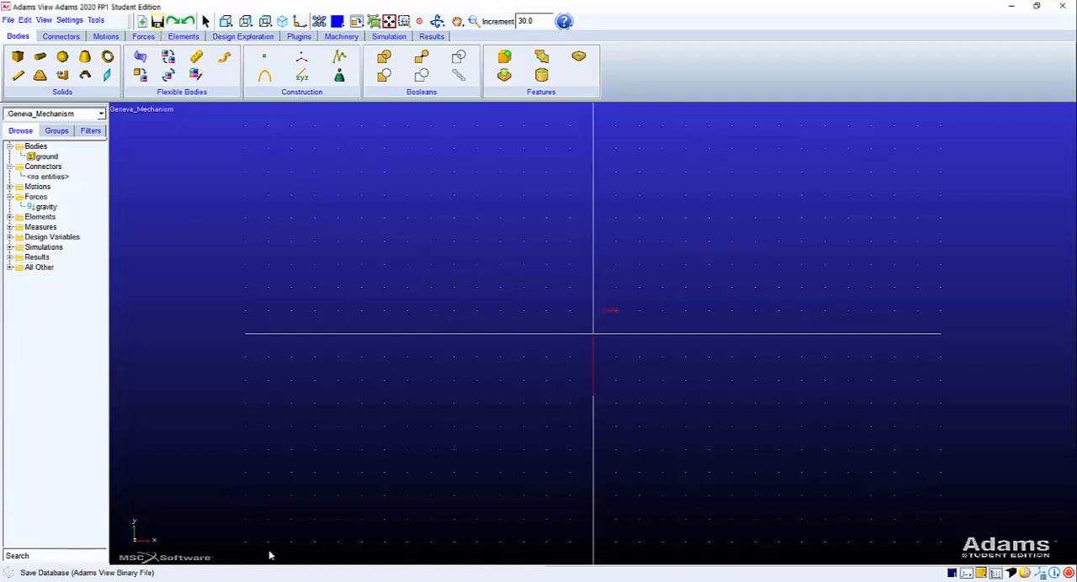
click(239, 578)
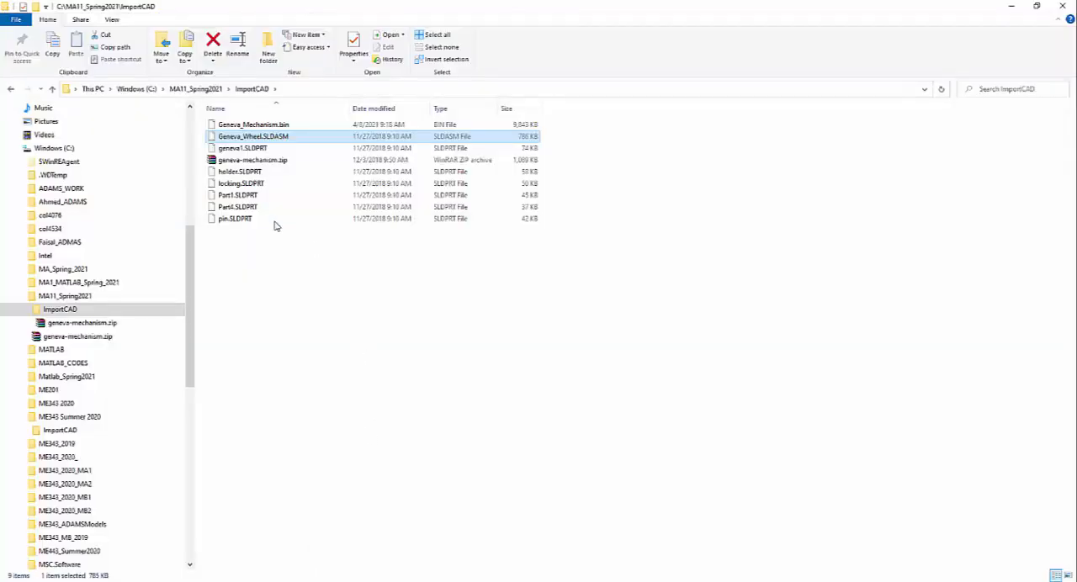
click(278, 124)
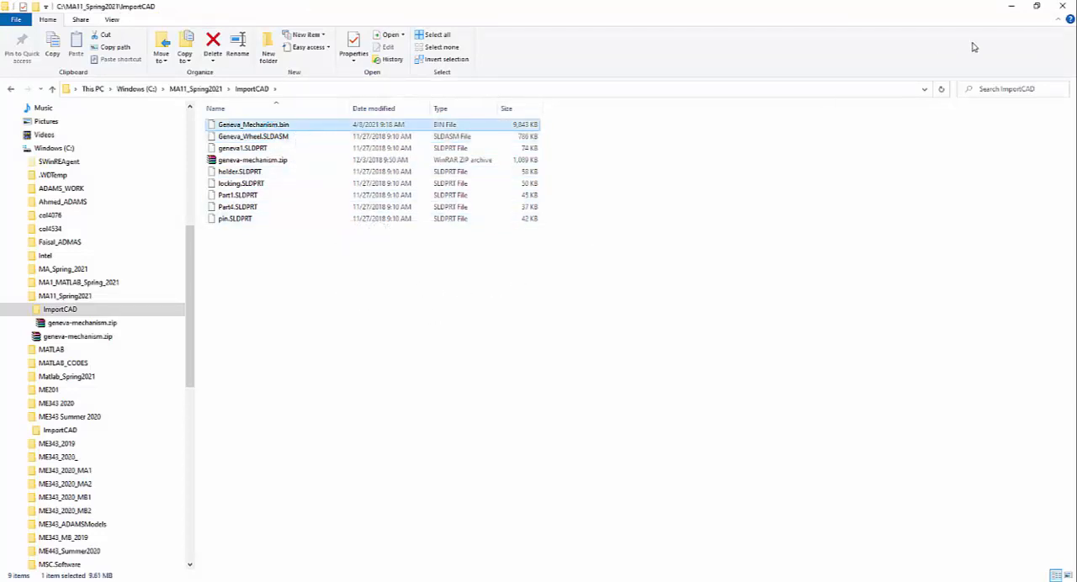
click(1009, 7)
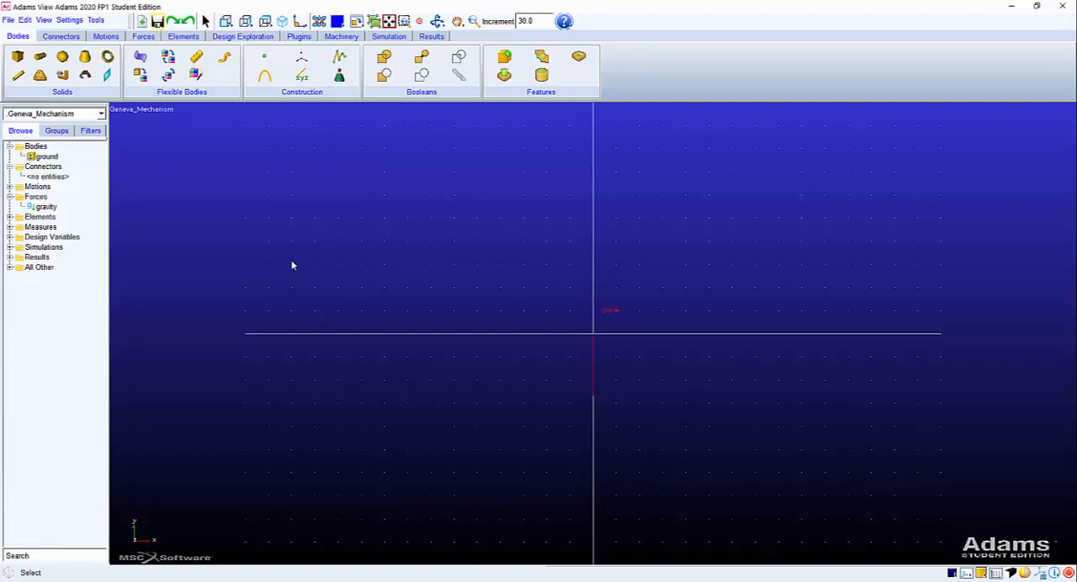
Start a file import and set the file type to SolidWorks (*.sldprt;*.sldasm).
click(10, 23)
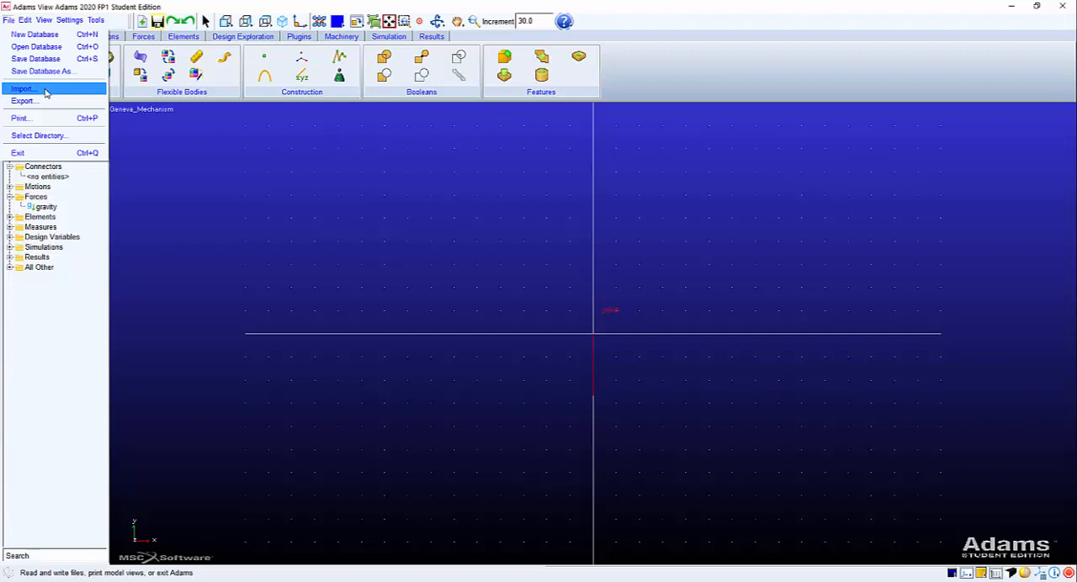
click(46, 91)
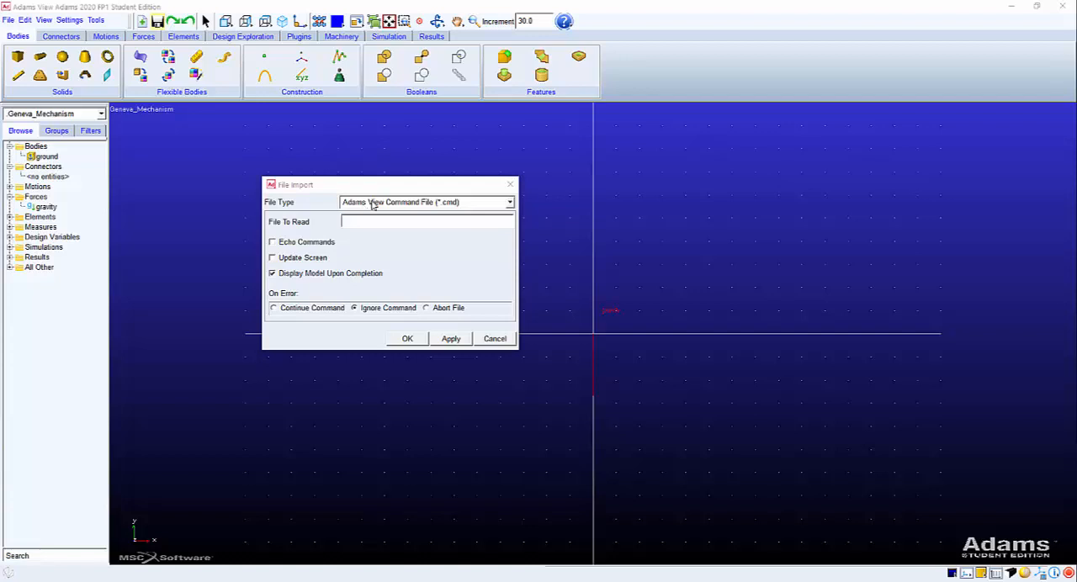
click(510, 204)
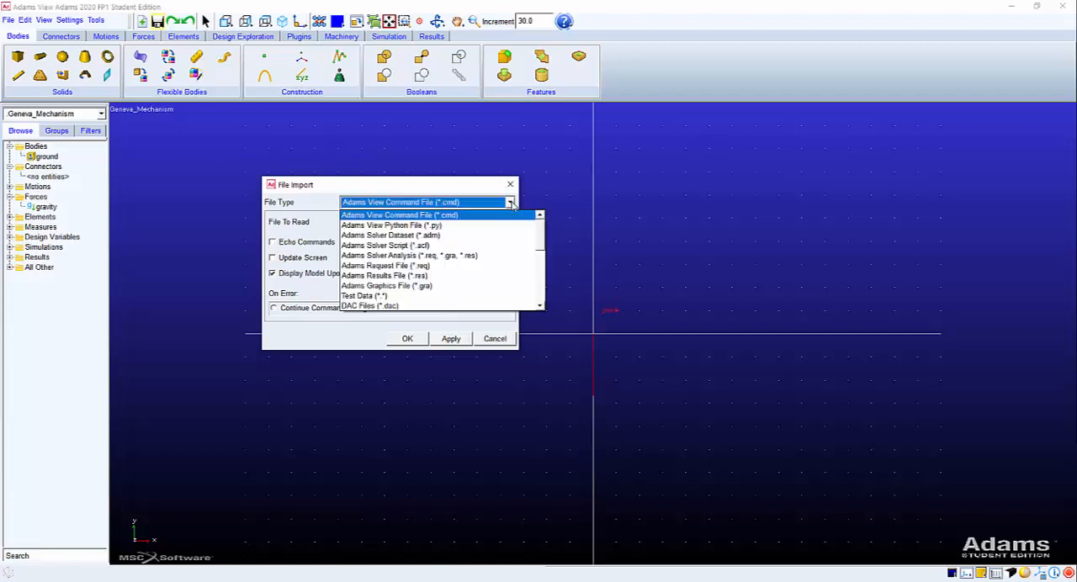
click(483, 192)
click(510, 204)
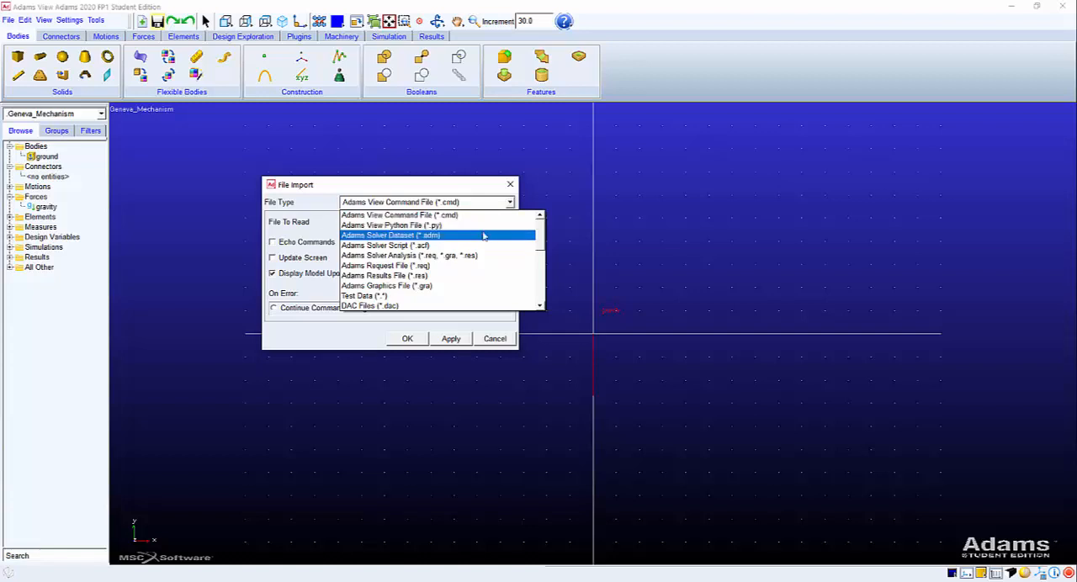
scroll(466, 287, down, 1)
scroll(465, 287, down, 1)
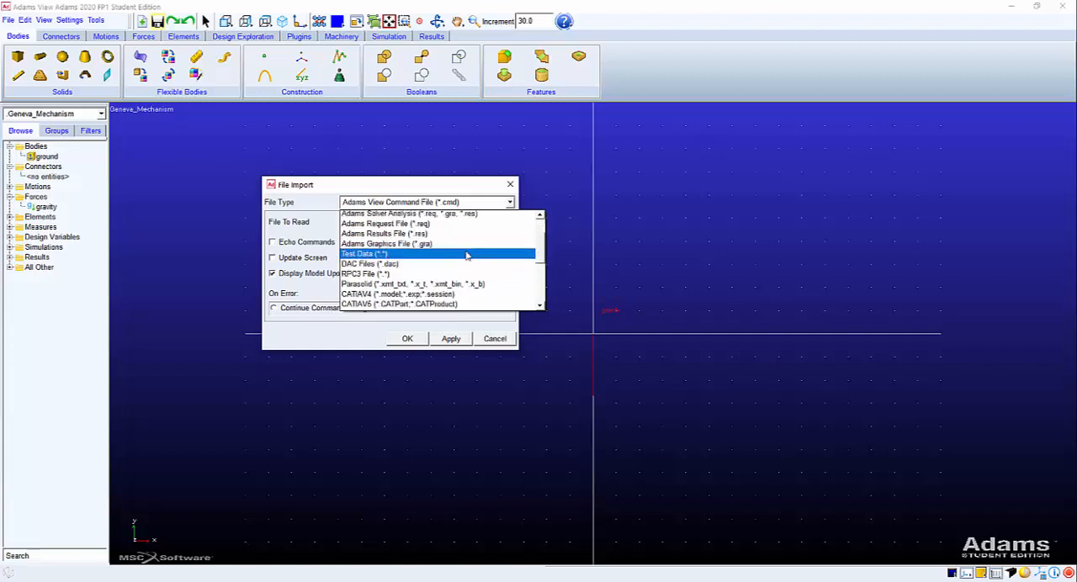
scroll(467, 256, down, 1)
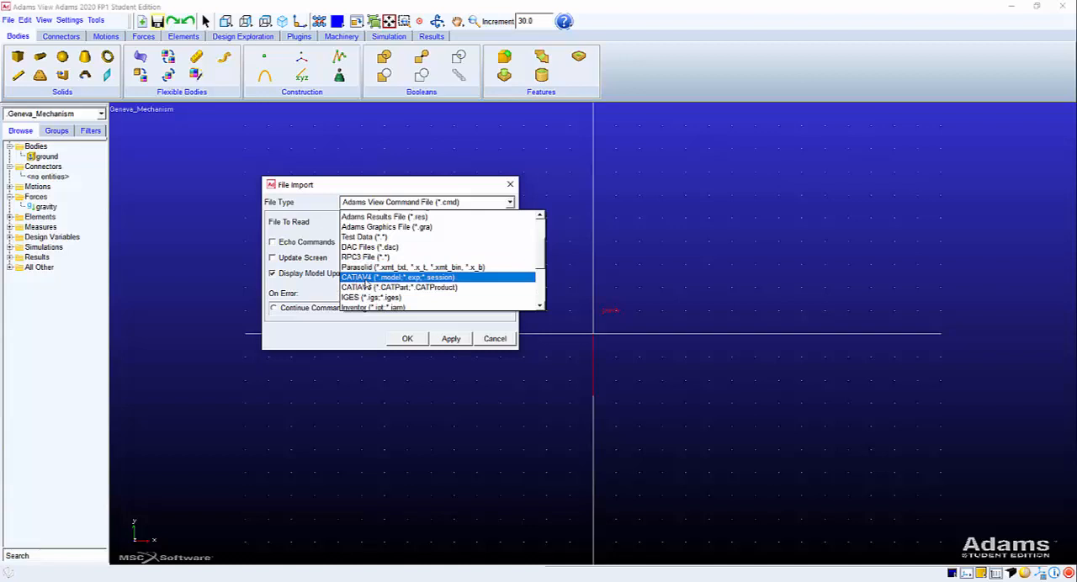
scroll(394, 286, down, 4)
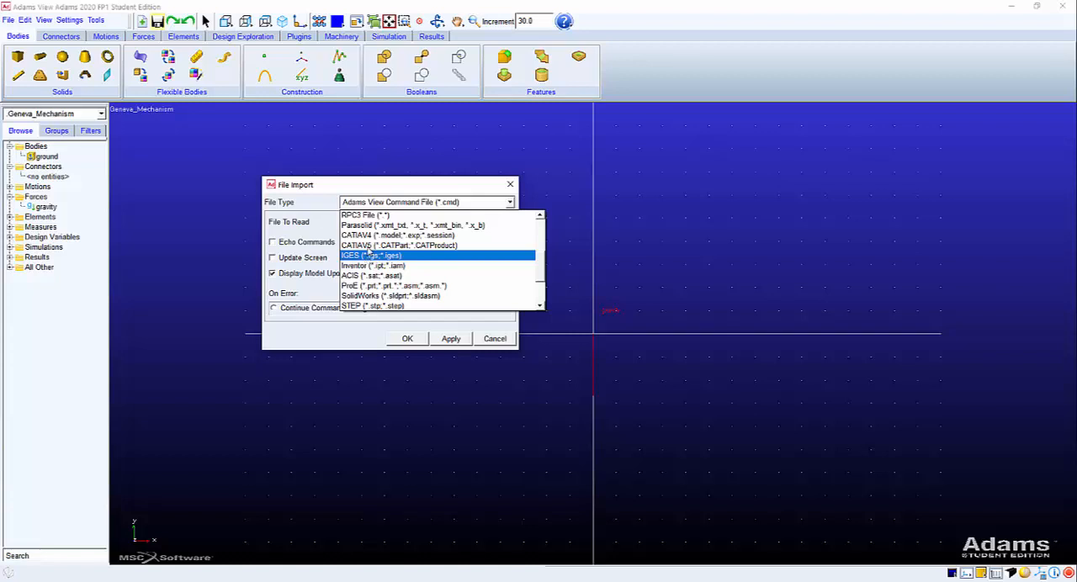
scroll(368, 251, down, 1)
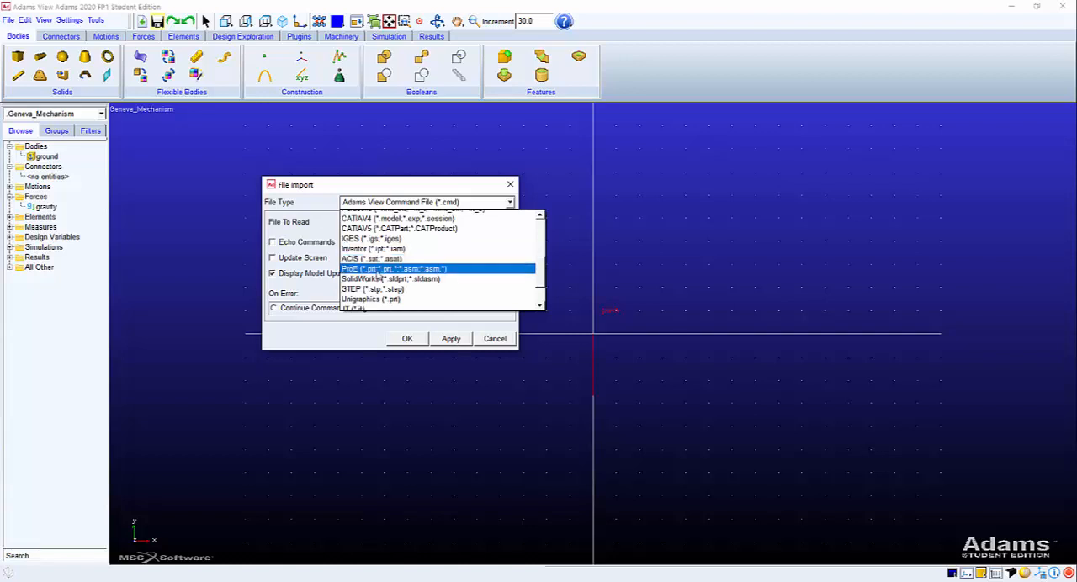
scroll(377, 279, down, 2)
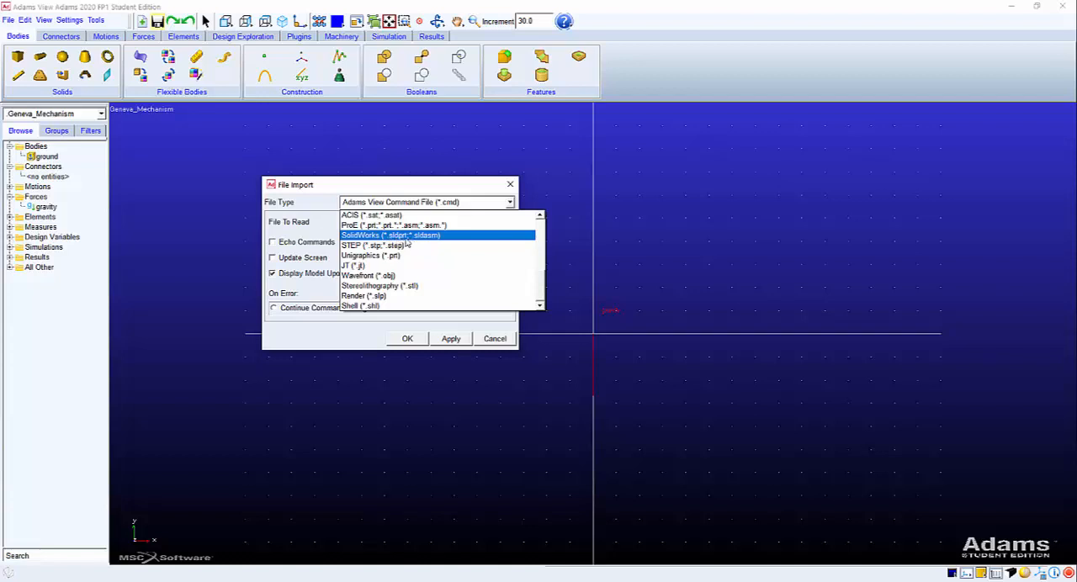
click(354, 236)
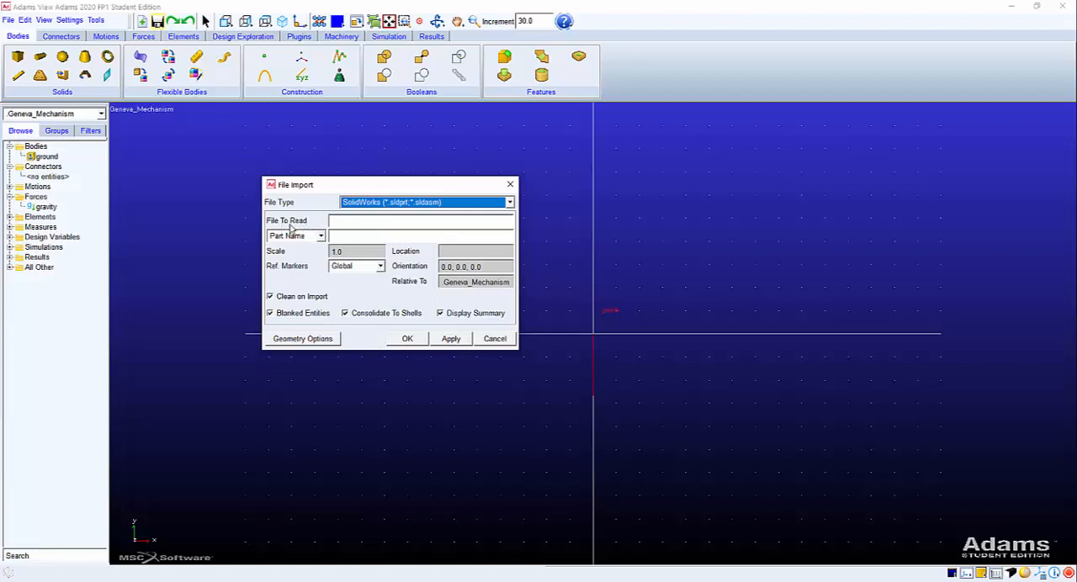
Choose Geneva_Wheel.SLDASM from the ImportCAD folder as the file to read, and widen the import dialog to show the full path.
click(363, 221)
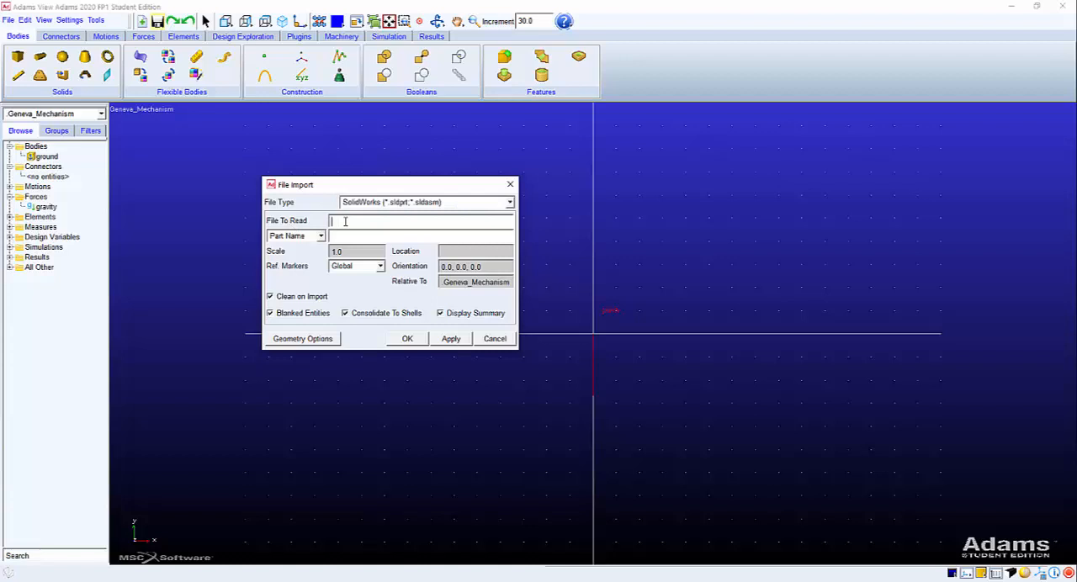
right_click(346, 221)
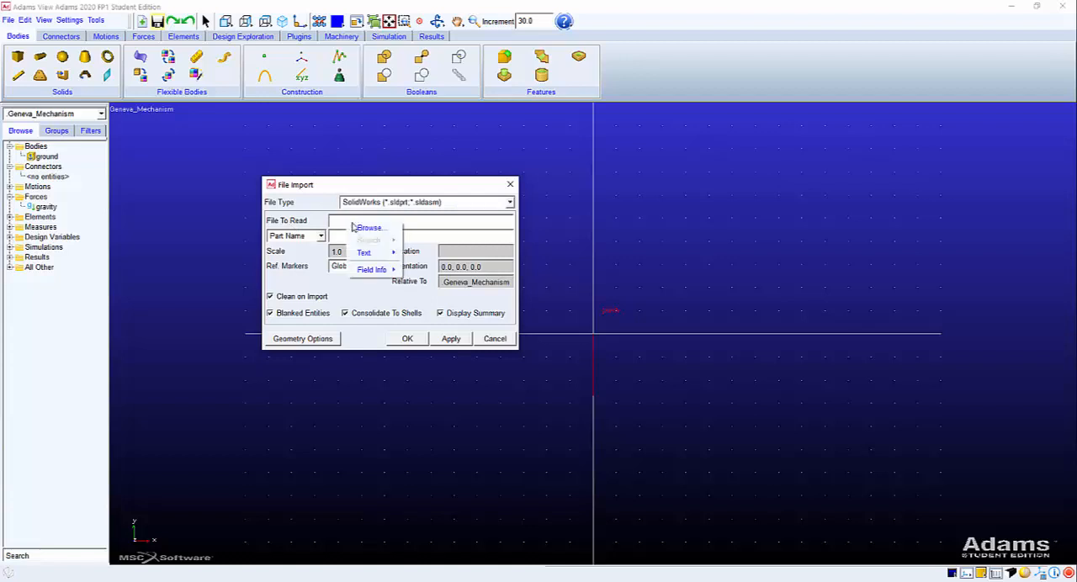
click(368, 228)
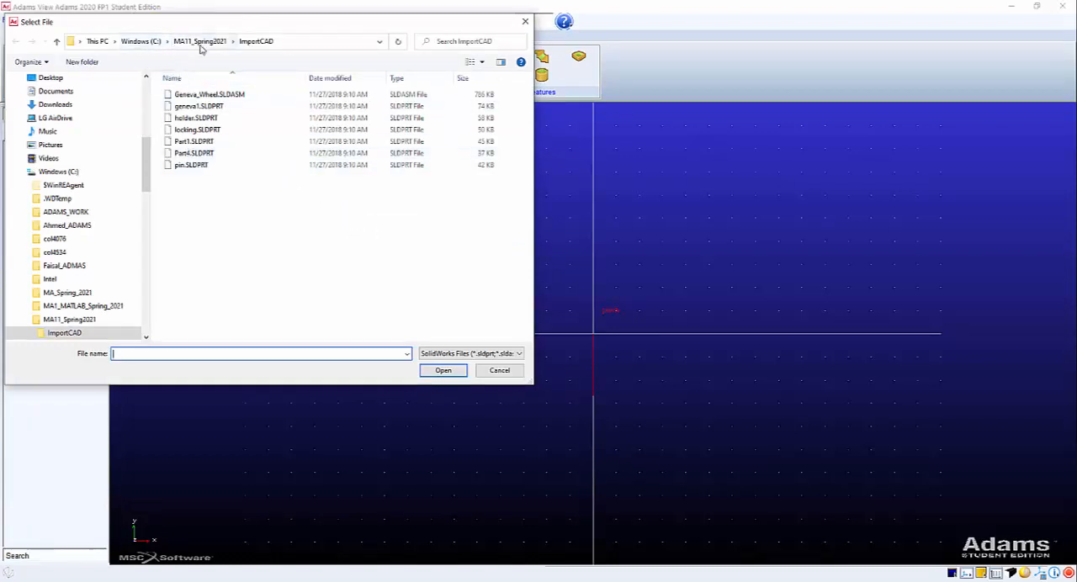
scroll(104, 211, down, 2)
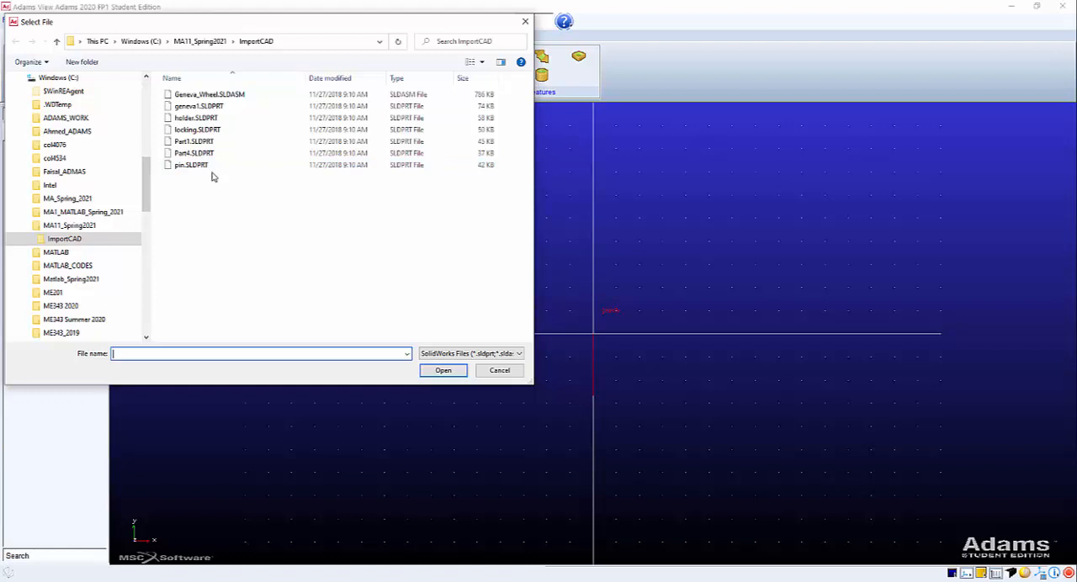
click(221, 97)
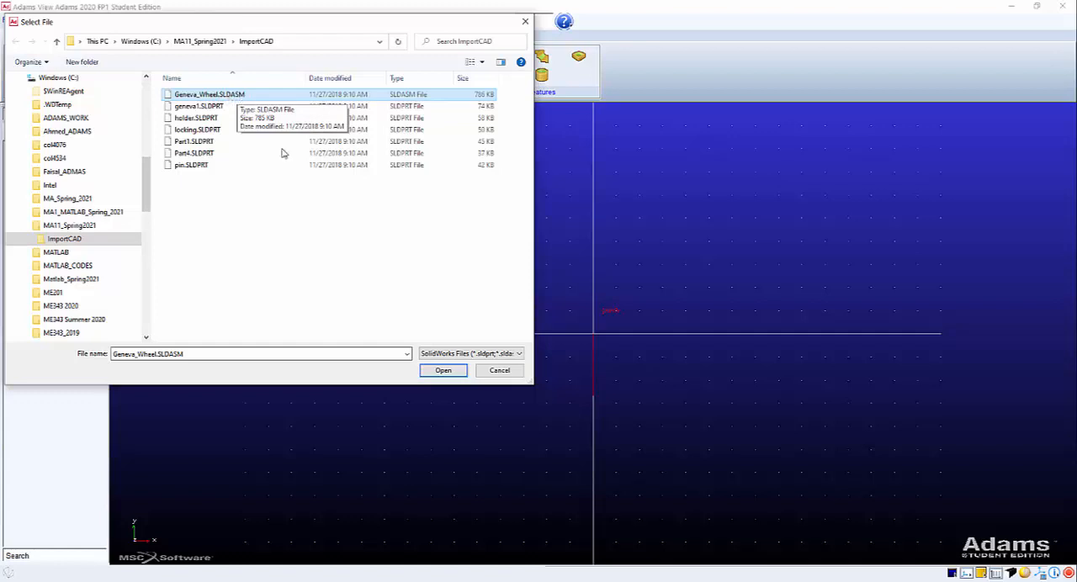
click(433, 372)
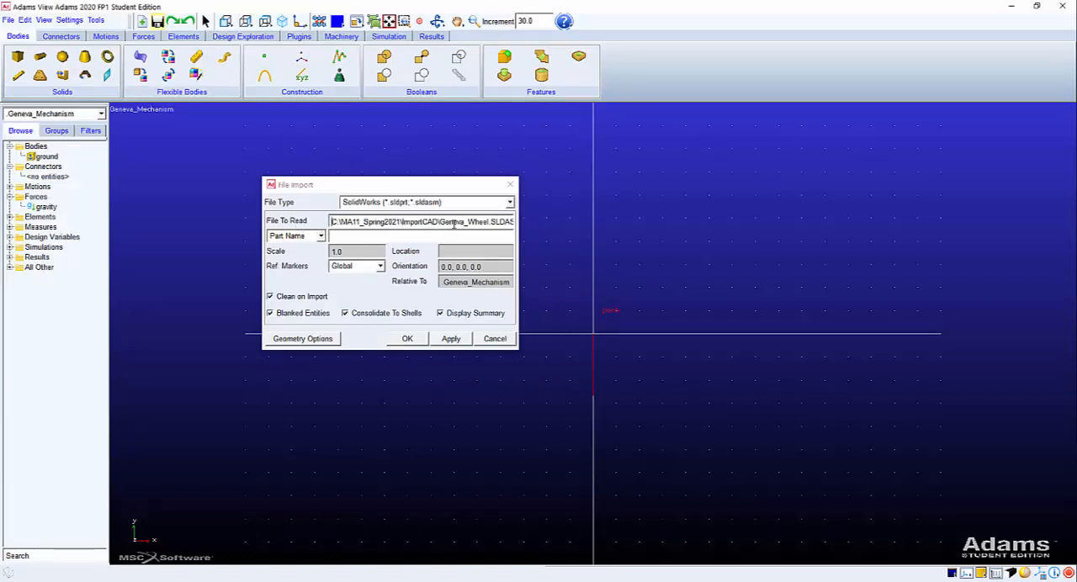
drag(517, 222, 573, 223)
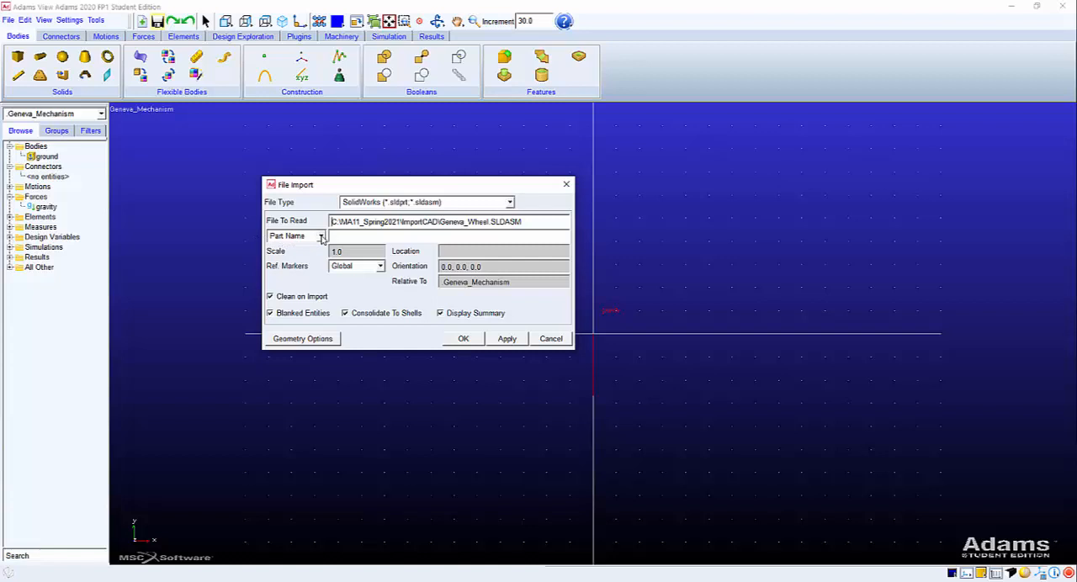
Set the import to target a model instead of a part, assign it to Geneva_Mechanism, and run the assembly import.
click(321, 237)
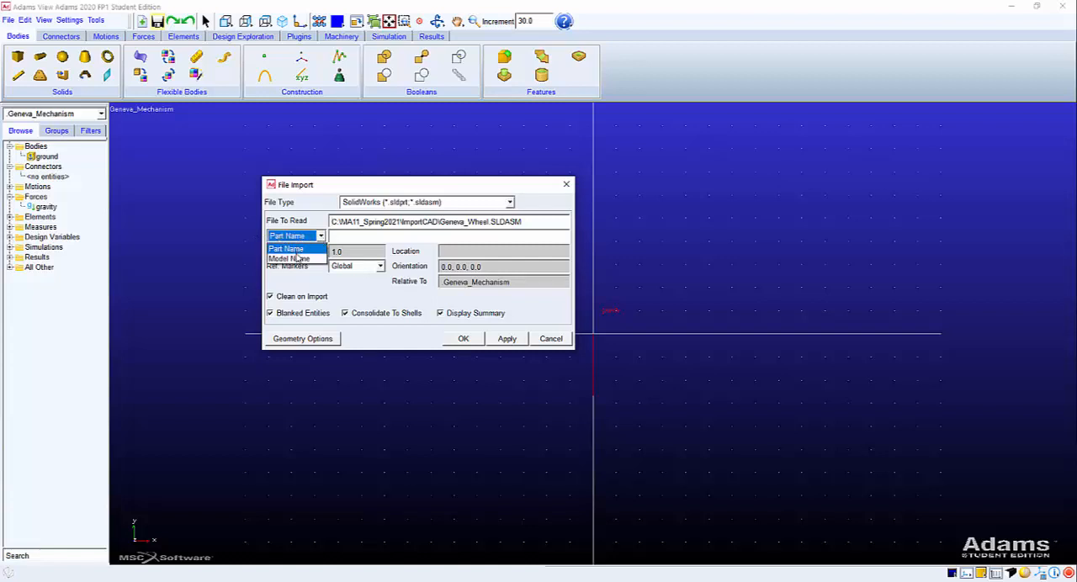
click(297, 260)
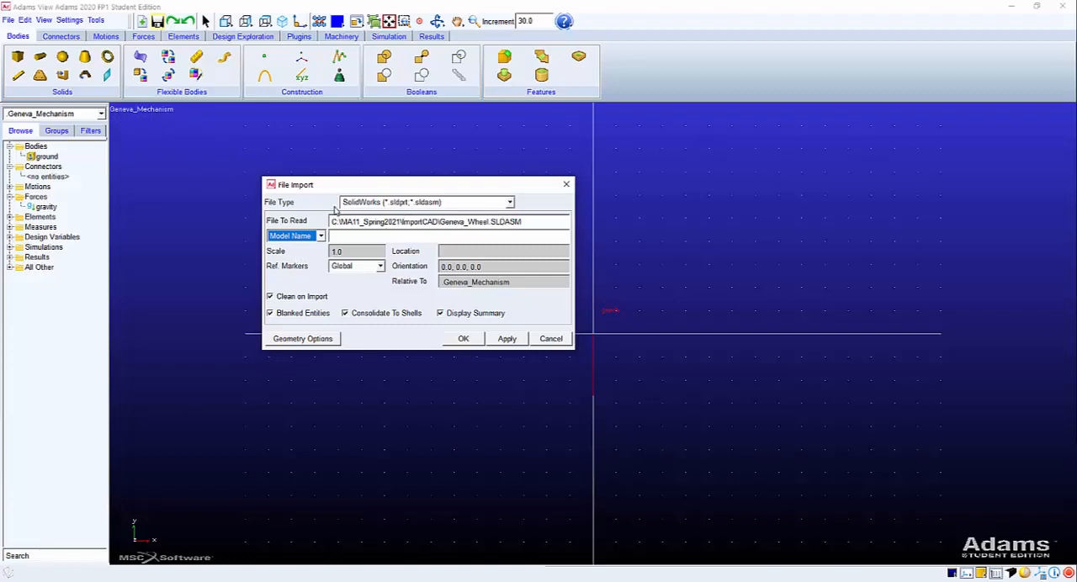
click(339, 236)
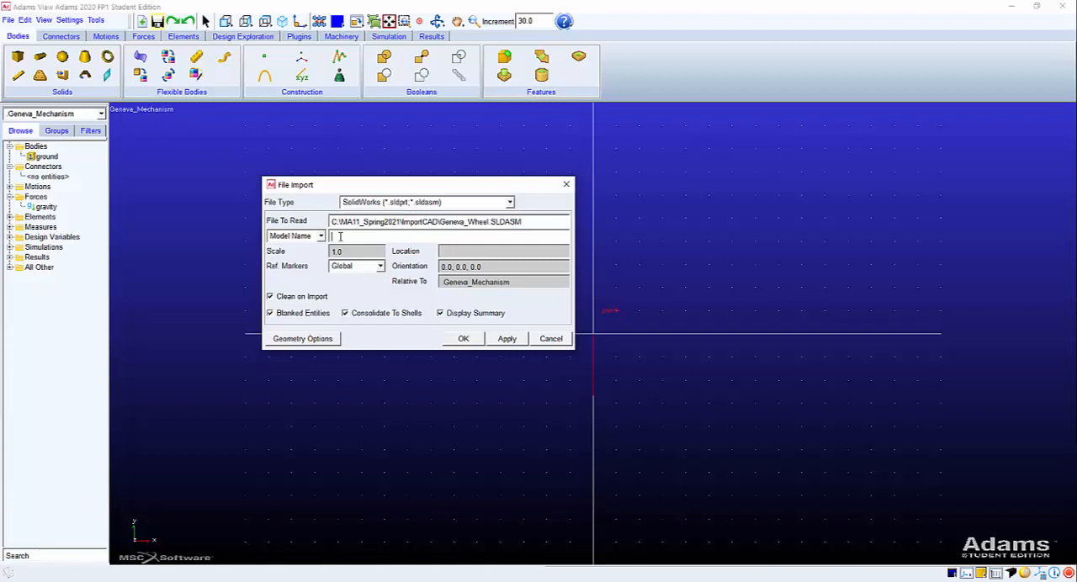
right_click(340, 236)
mouse_move(357, 244)
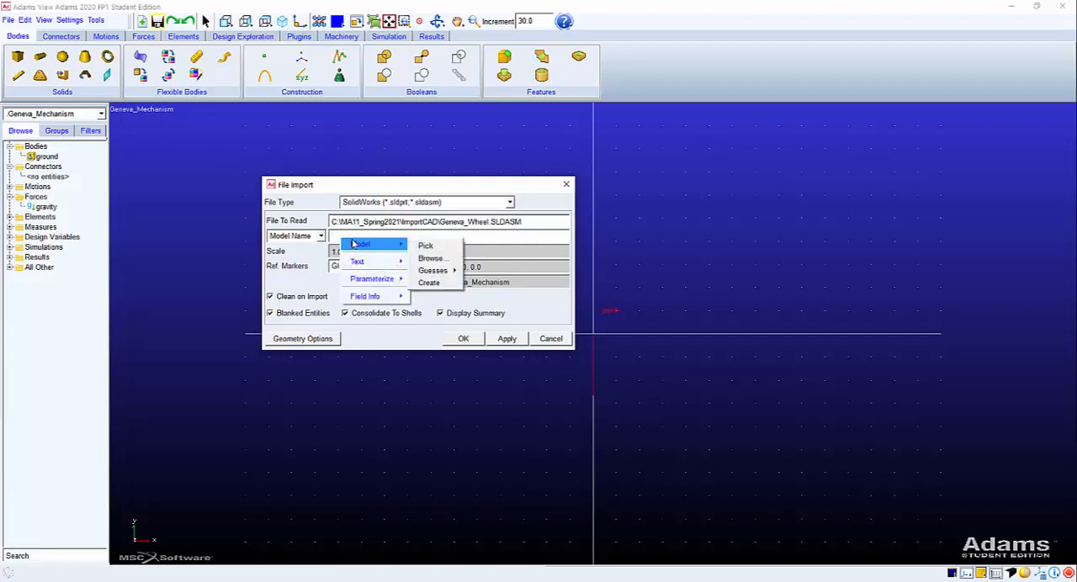
mouse_move(445, 270)
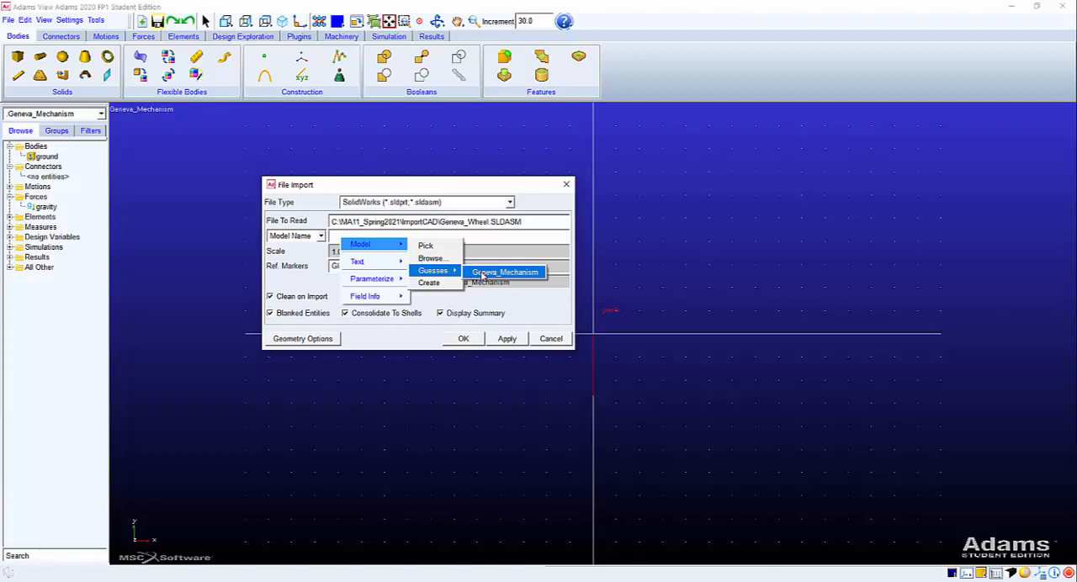
click(503, 272)
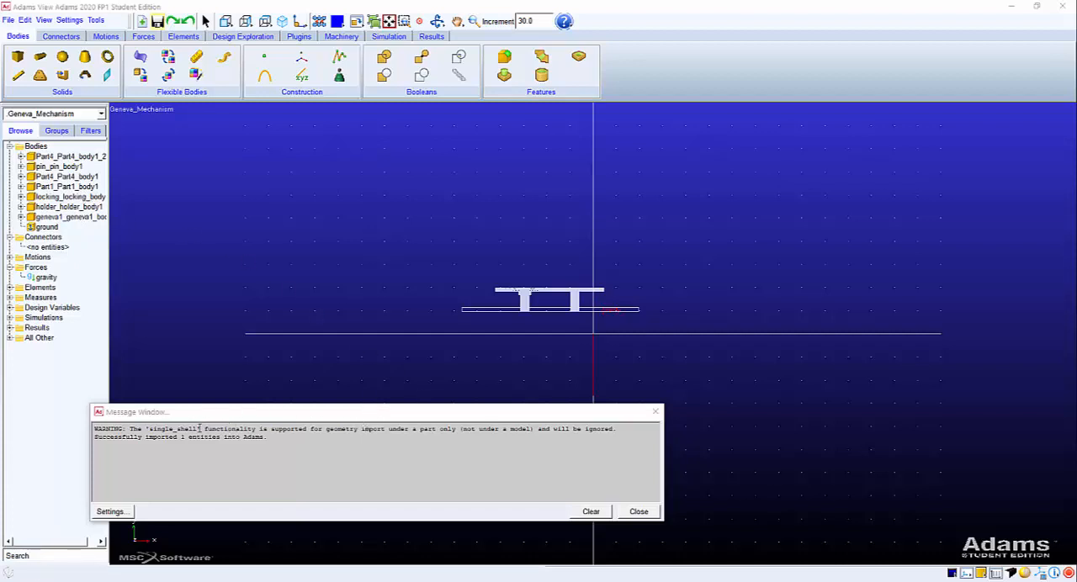
Clear the import messages and close the message window.
click(273, 418)
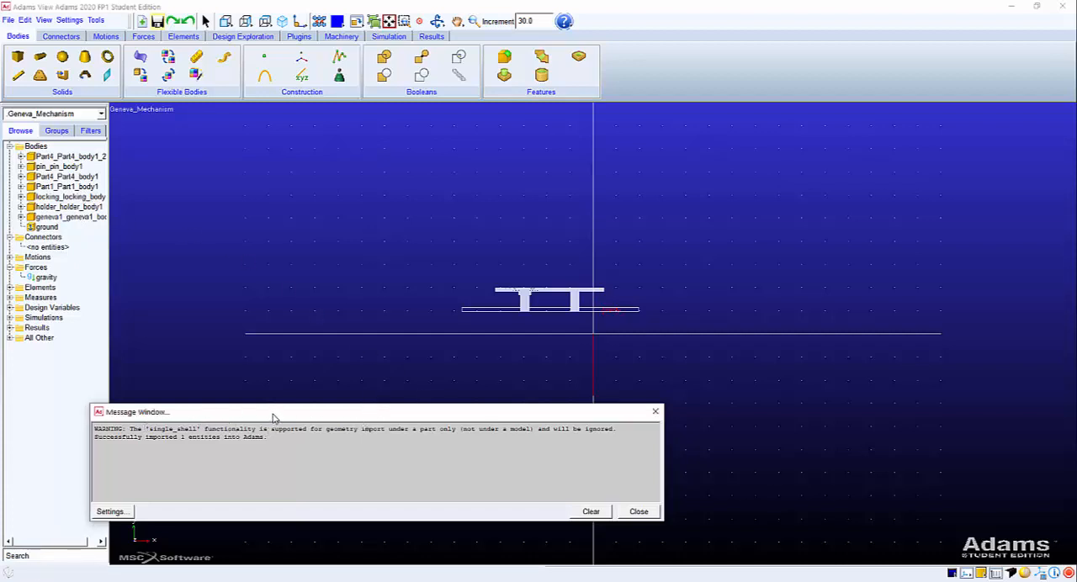
click(588, 512)
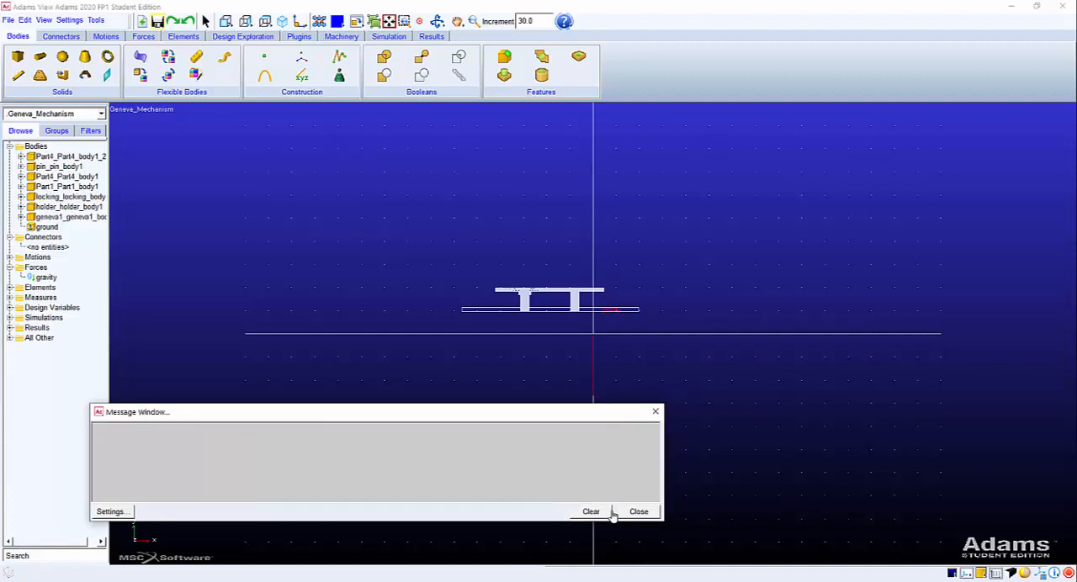
click(635, 512)
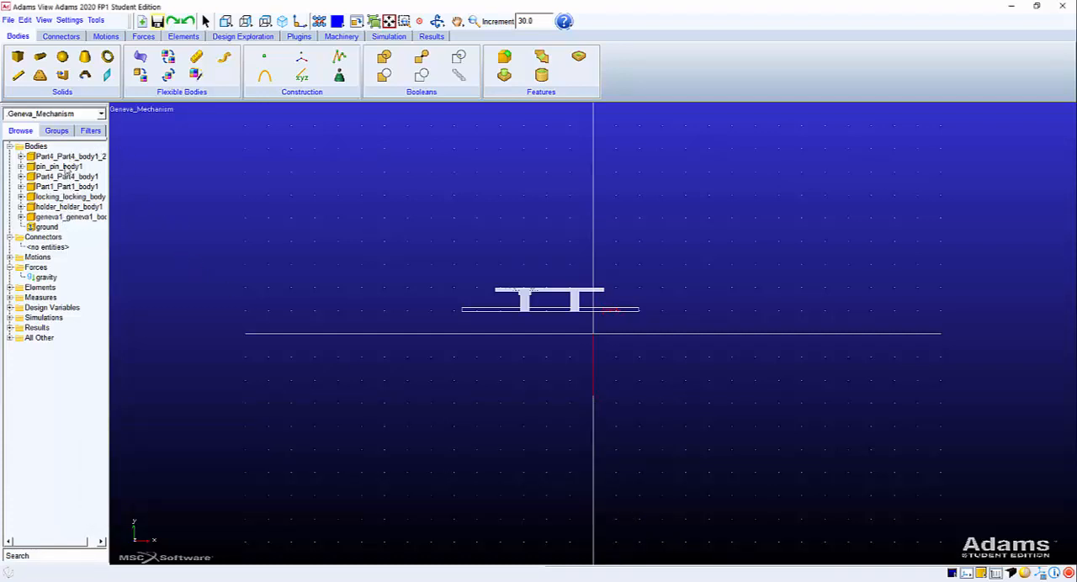
Expand every imported body in the model tree to inspect its solid and marker, and select the geneva1_geneva1_body1 body.
click(20, 217)
click(59, 228)
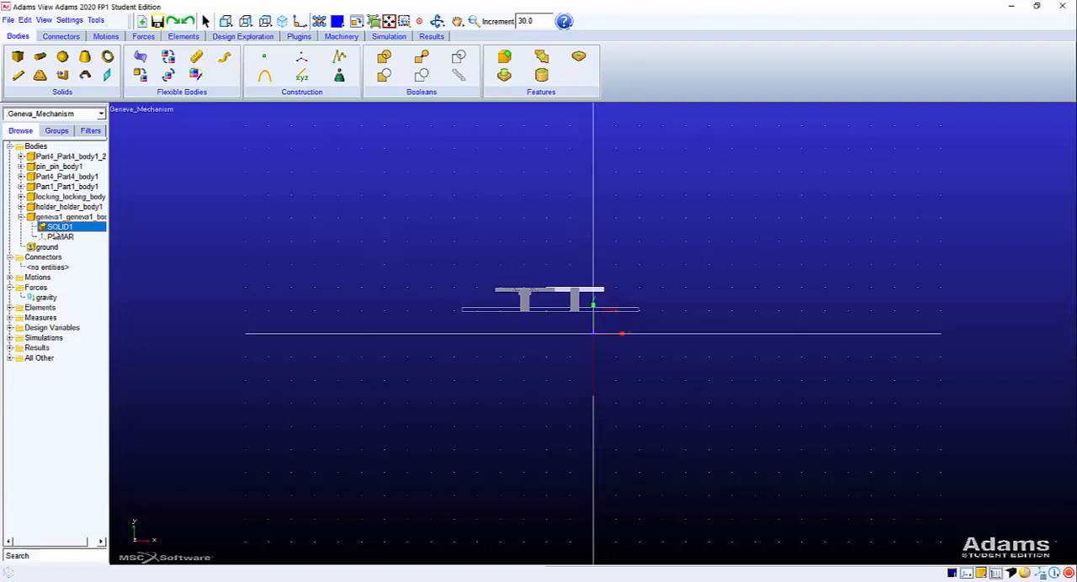
click(61, 238)
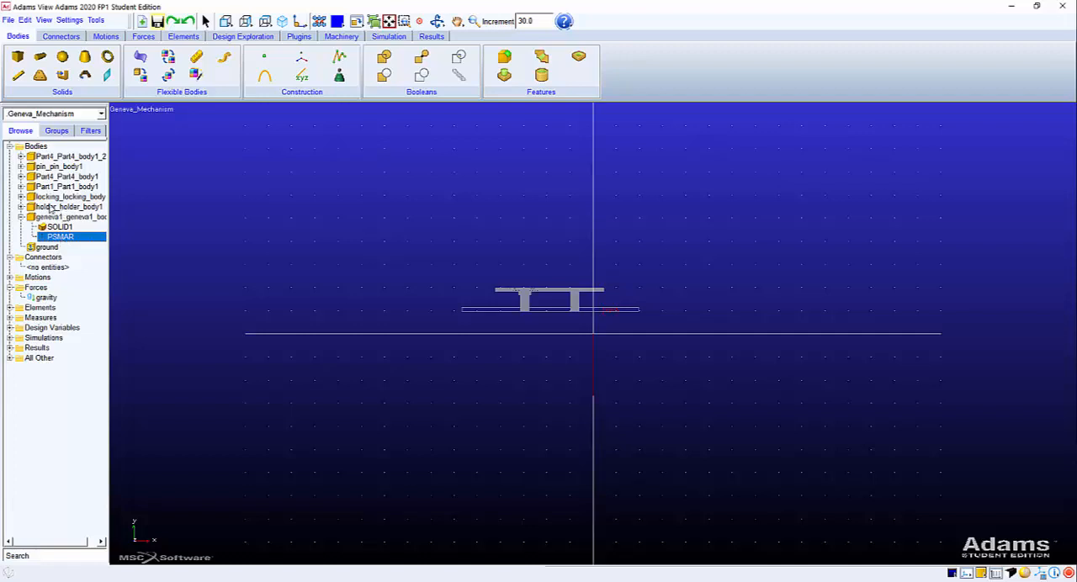
click(22, 208)
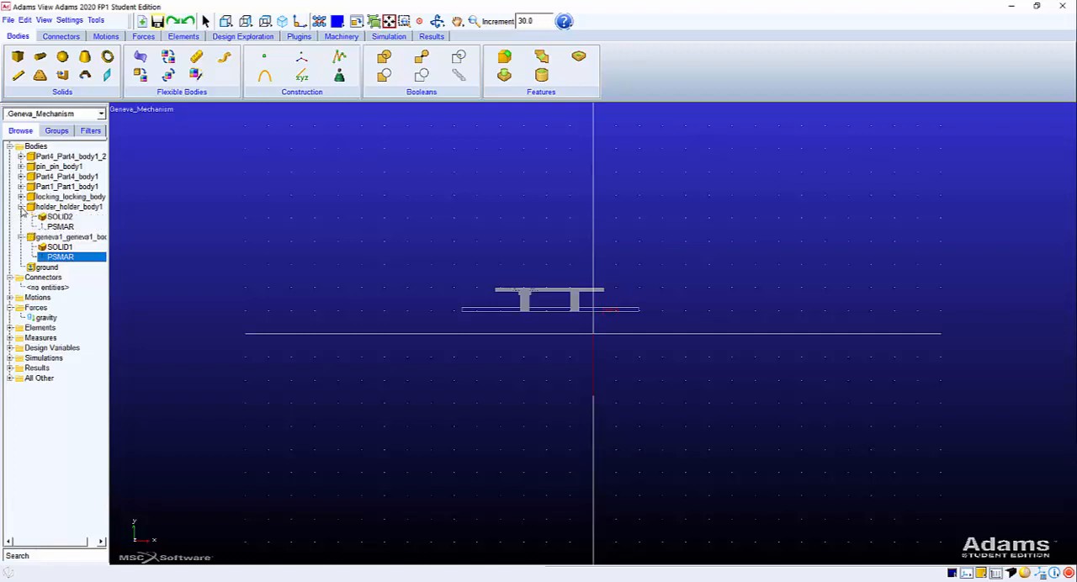
click(21, 206)
click(21, 197)
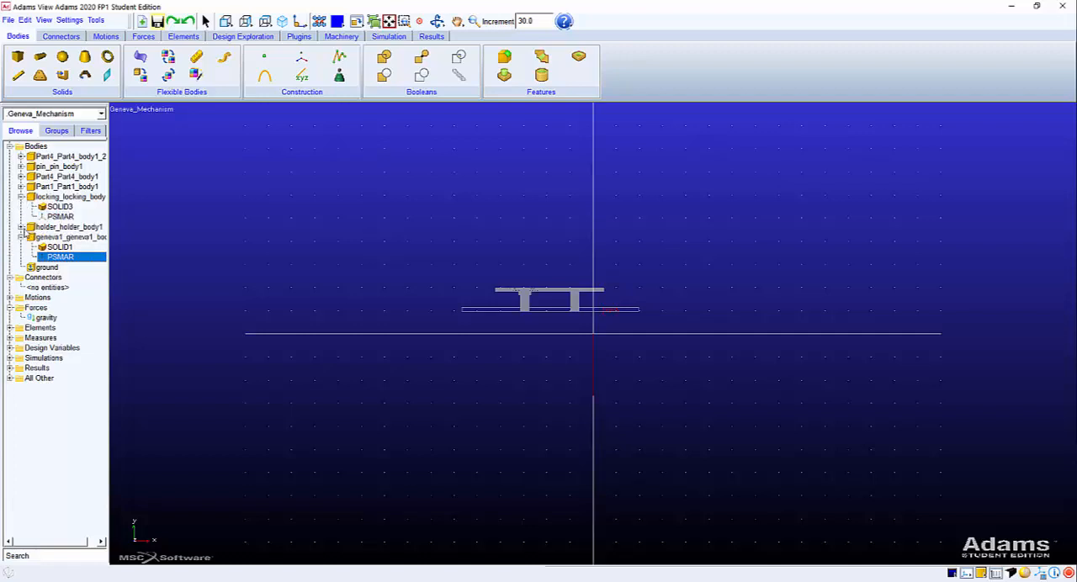
click(21, 227)
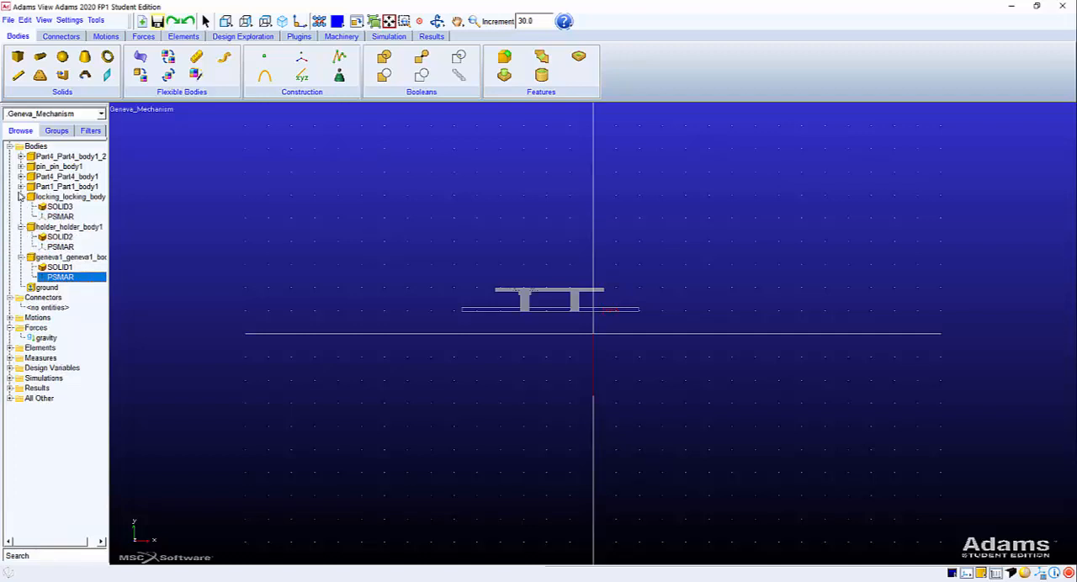
click(21, 188)
click(21, 176)
click(21, 167)
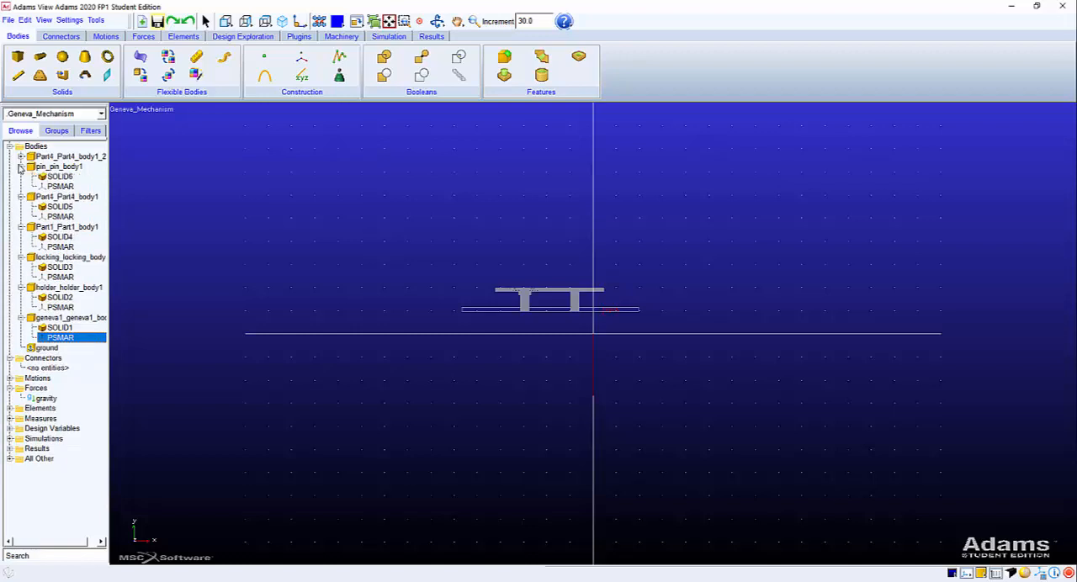
click(21, 156)
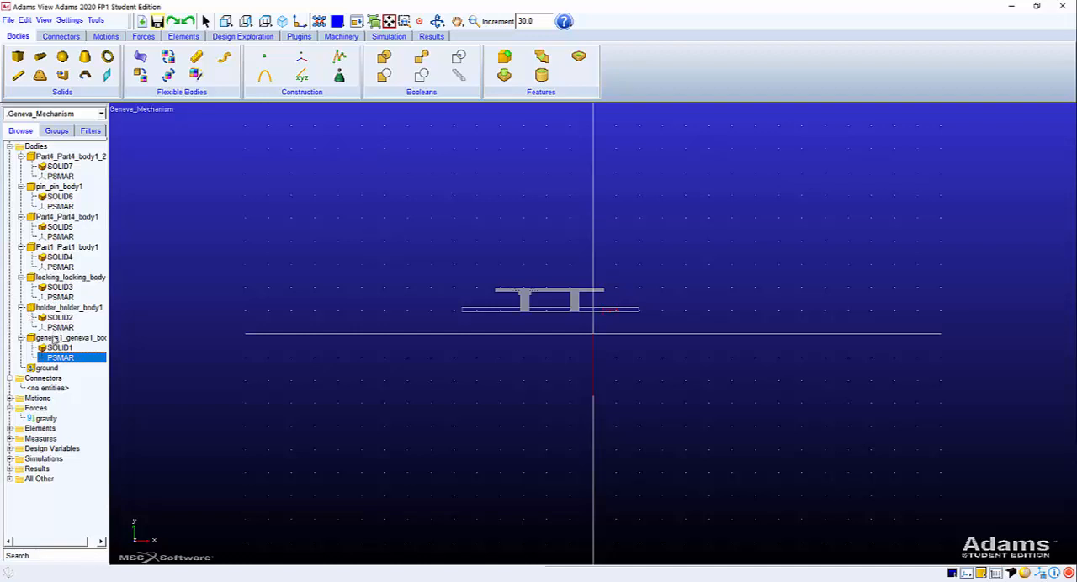
click(55, 338)
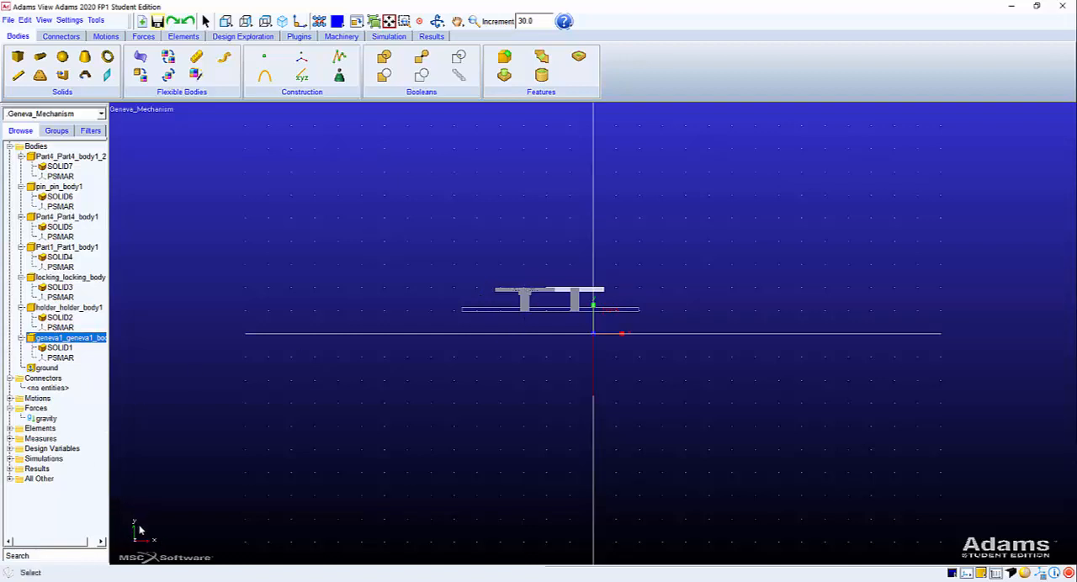
Show the whole mechanism in a fitted isometric view with shaded display, comparing it with wireframe.
click(283, 22)
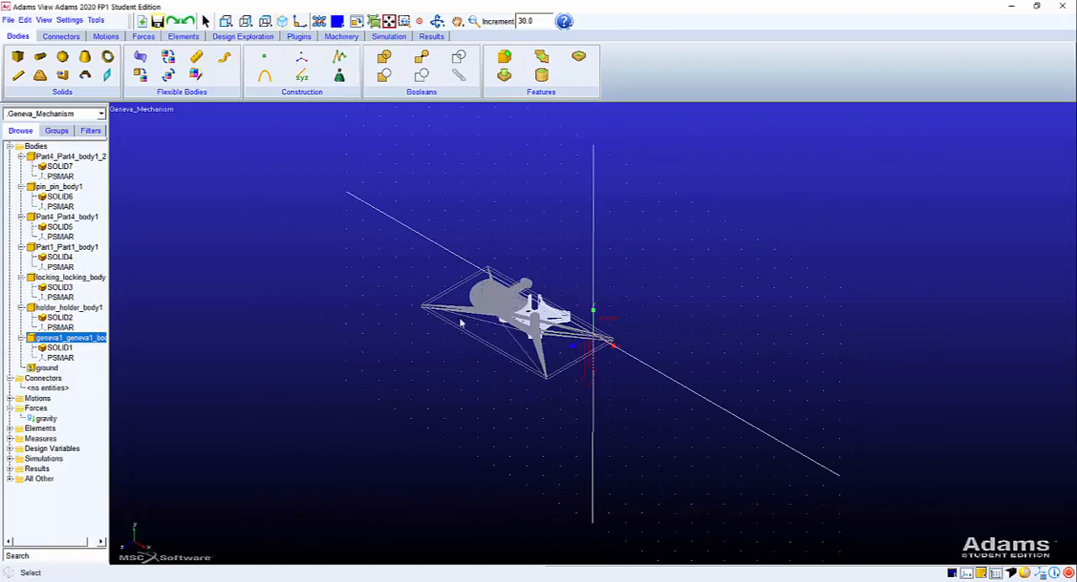
click(389, 22)
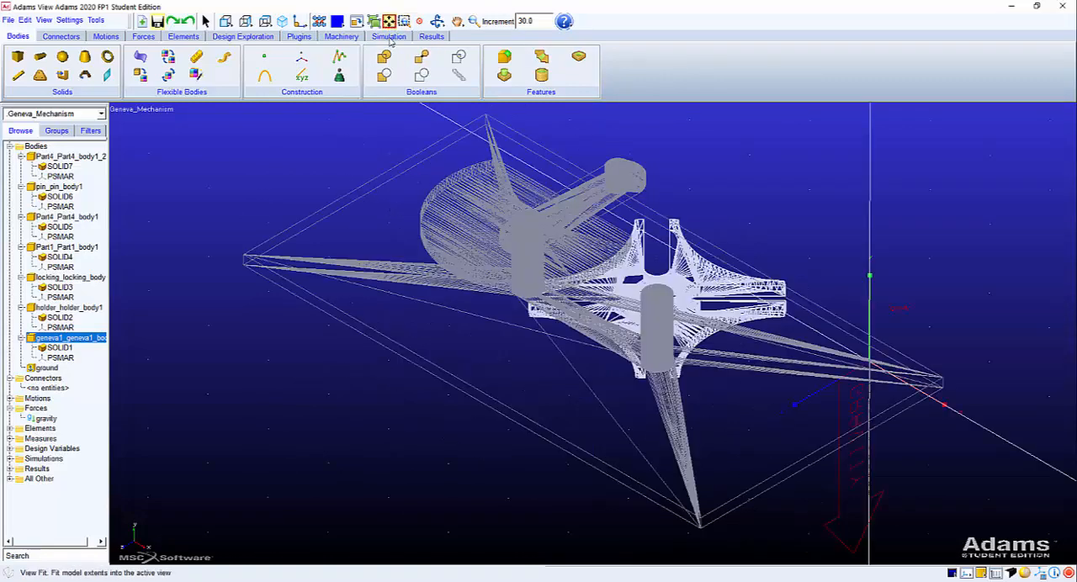
click(1024, 573)
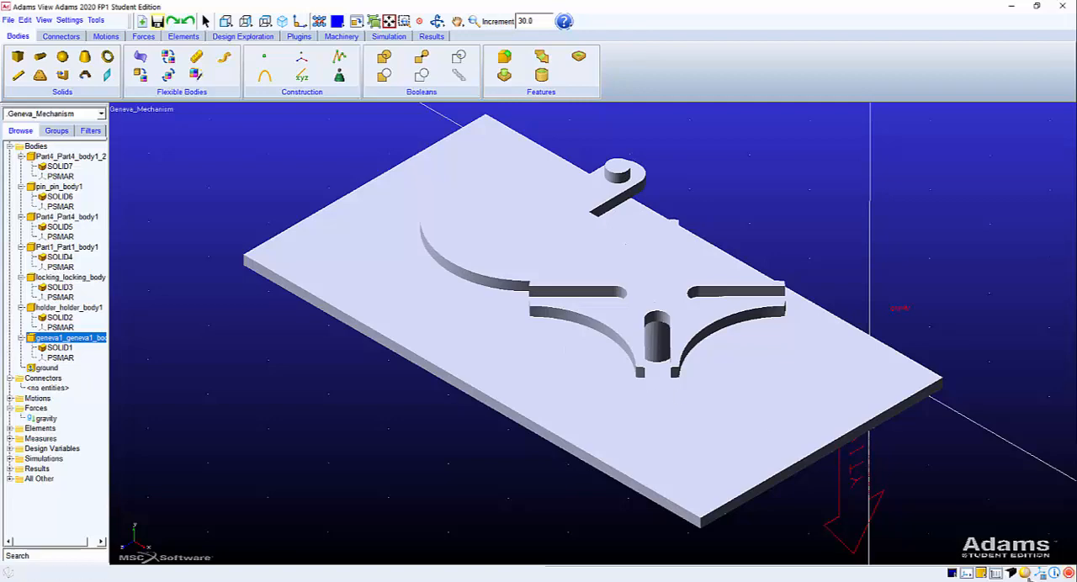
click(1023, 573)
click(1023, 573)
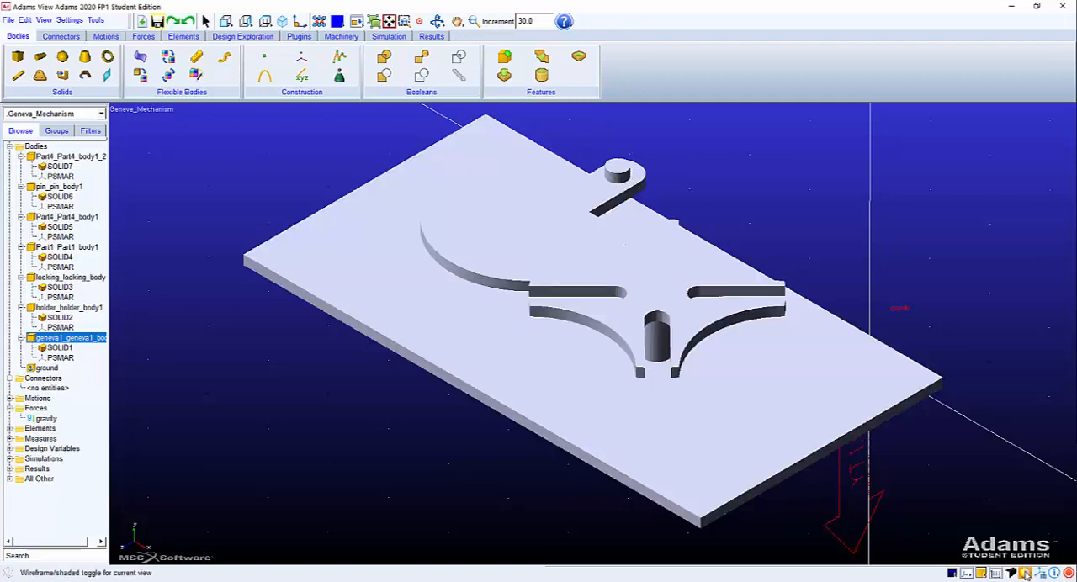
click(1024, 573)
click(1023, 572)
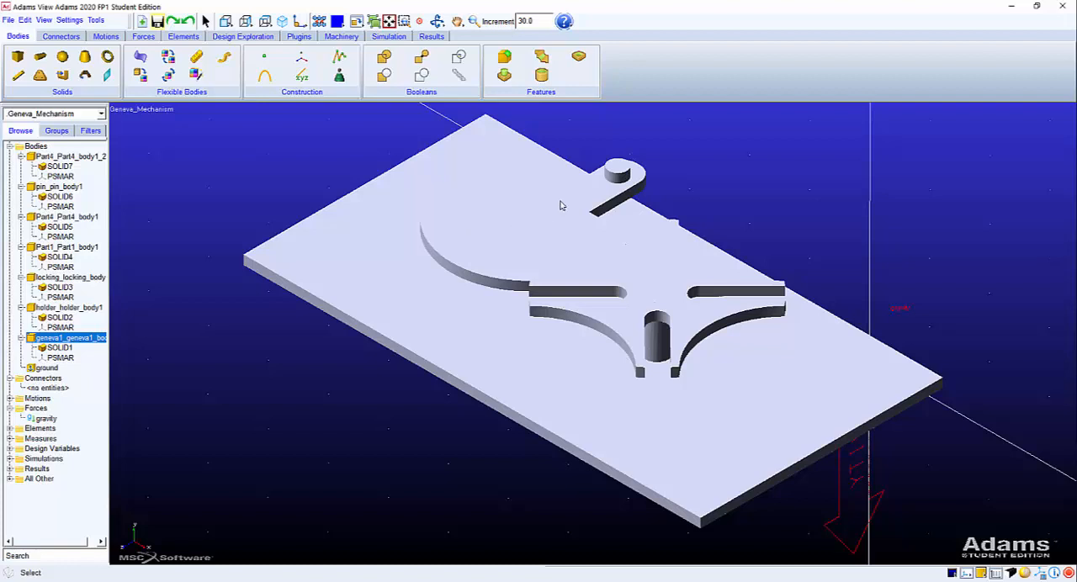
Try to run an interactive simulation with an end time of 1, and dismiss the error dialog.
click(392, 37)
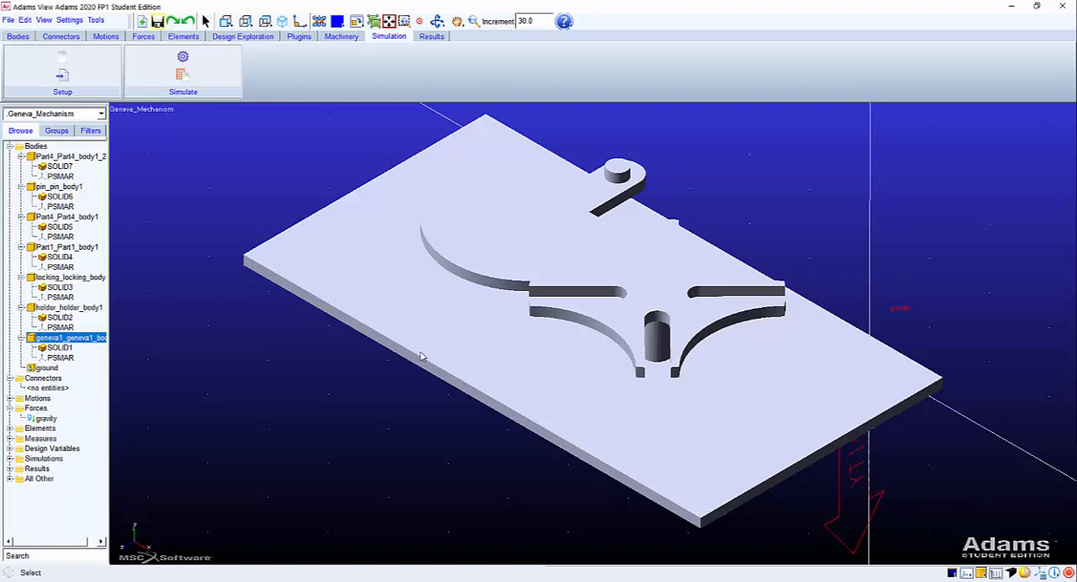
click(194, 61)
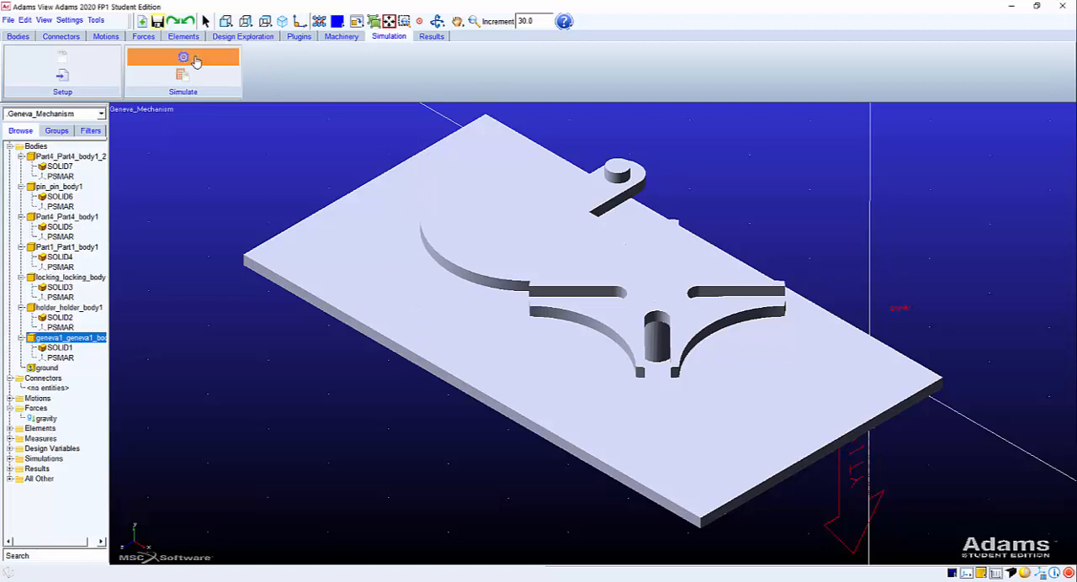
drag(599, 61, 151, 158)
drag(199, 198, 176, 200)
text(1)
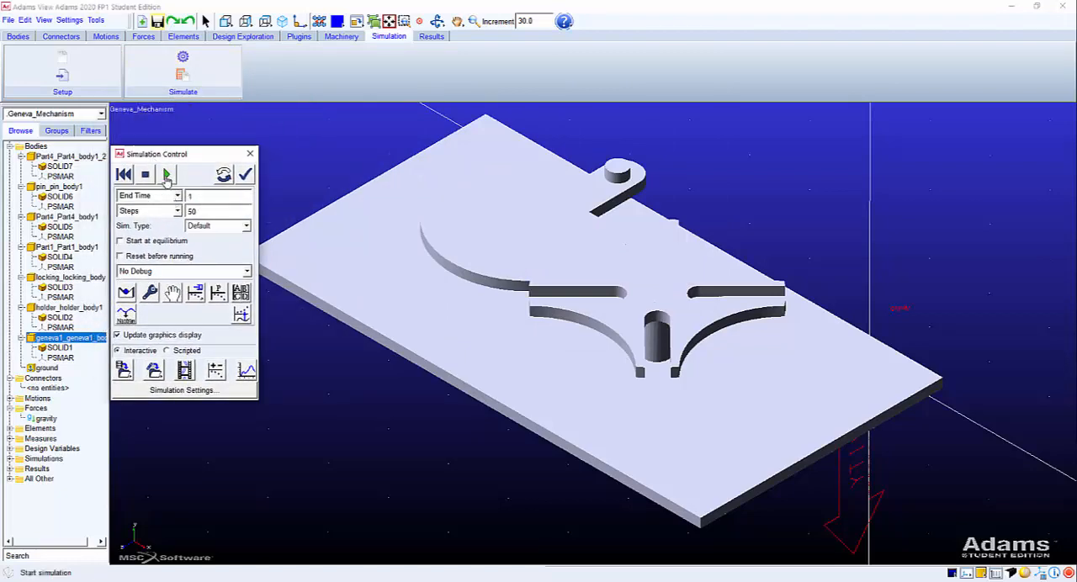
click(166, 175)
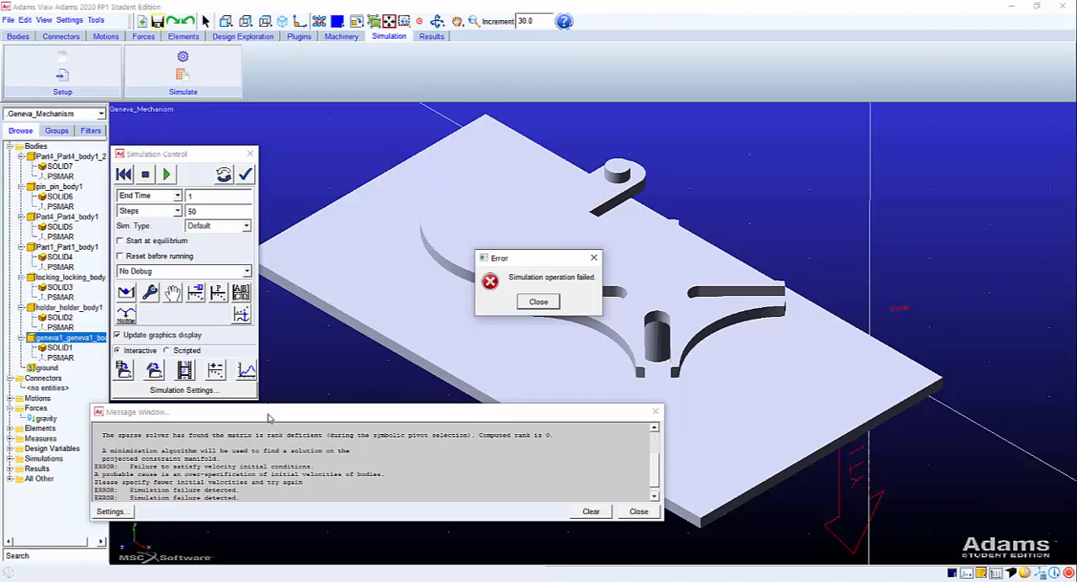
click(540, 302)
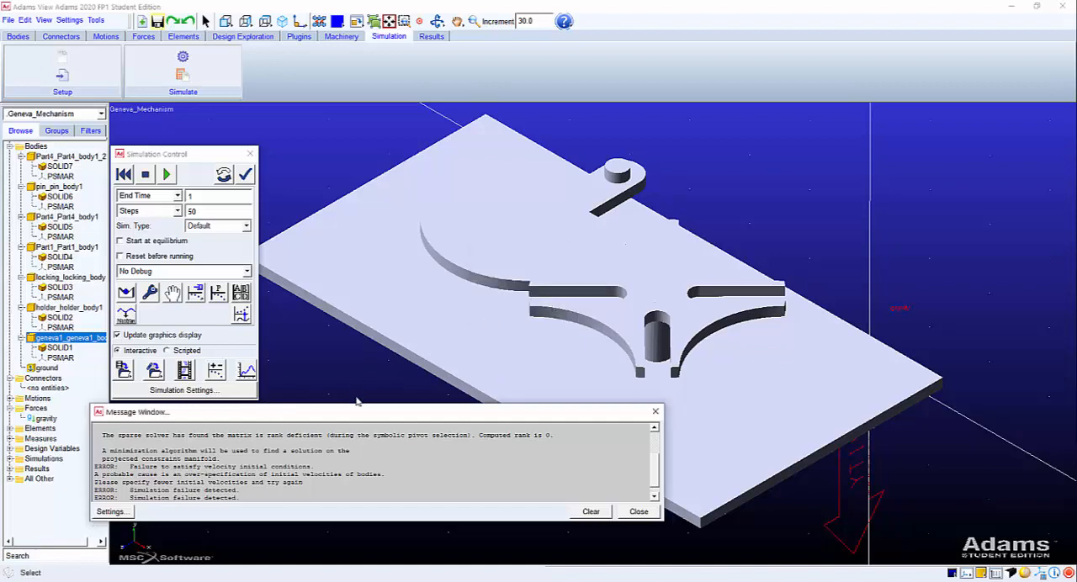
Enlarge the message window to read the possible causes listed in the solver warning, then close it and the simulation controls.
drag(357, 405, 360, 167)
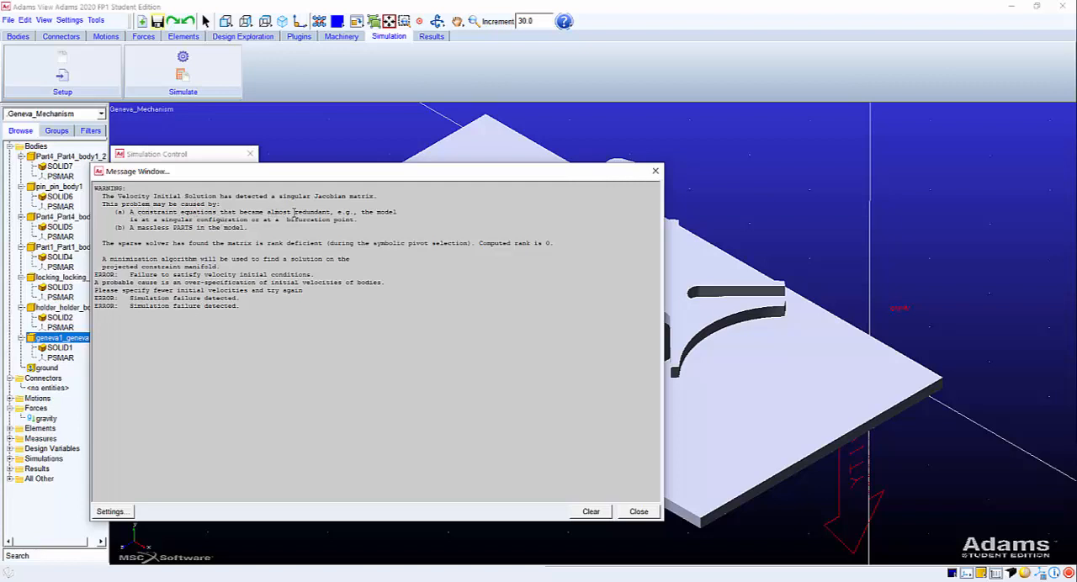
drag(368, 221, 91, 211)
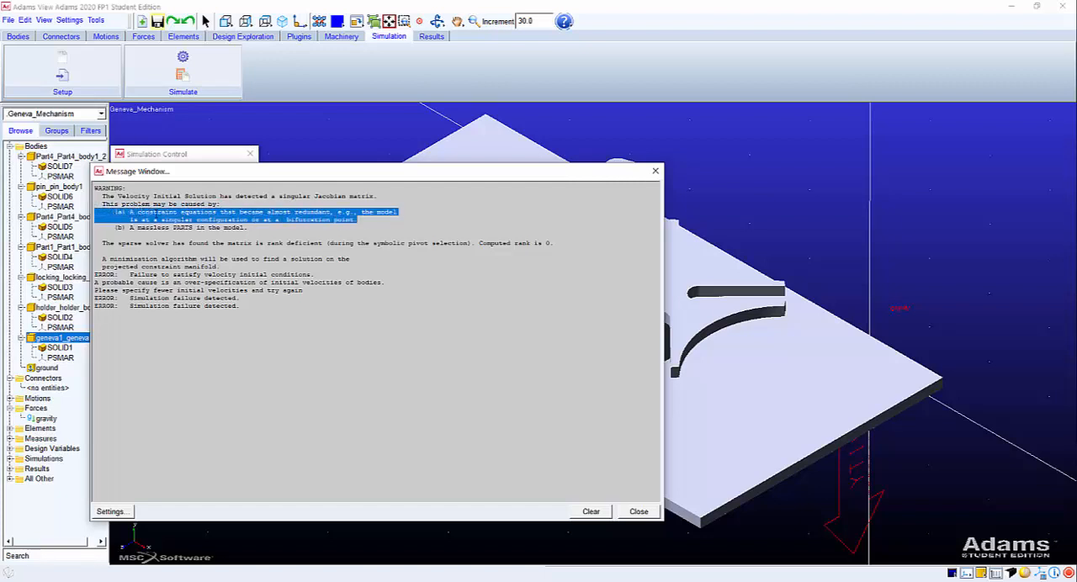
double_click(147, 227)
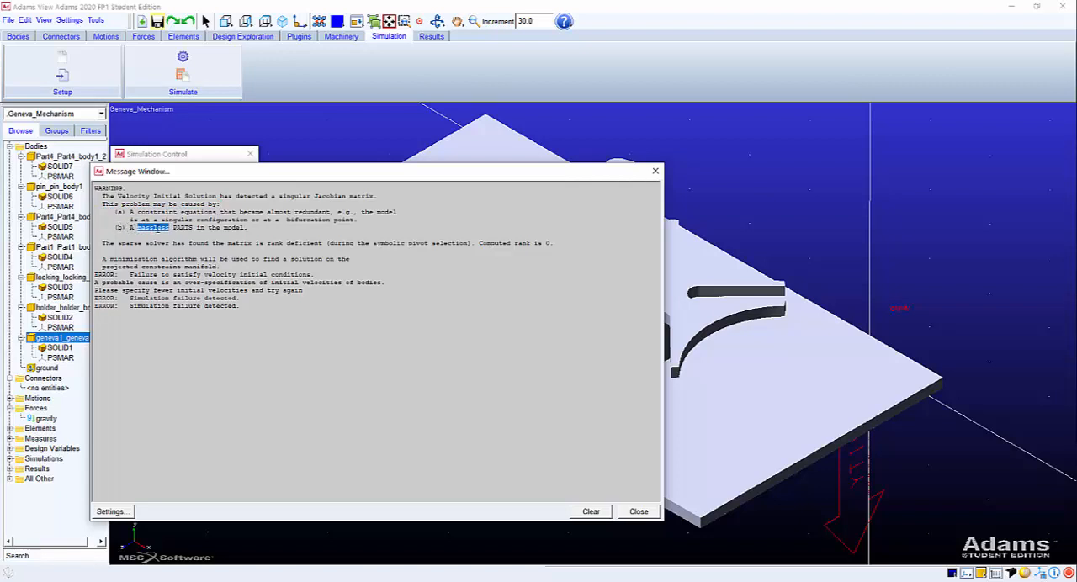
drag(245, 228, 103, 228)
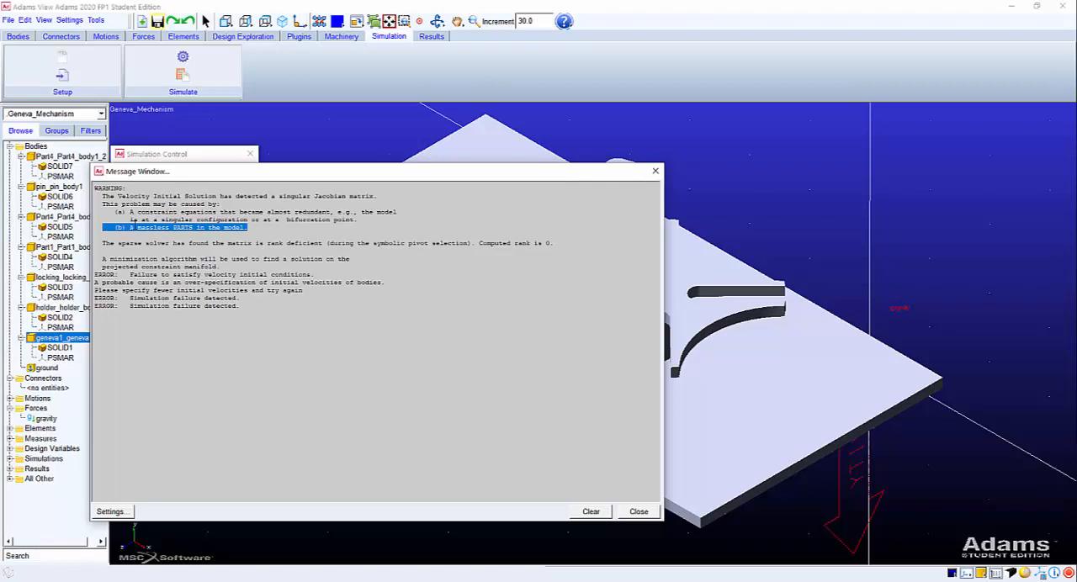
triple_click(133, 226)
click(620, 510)
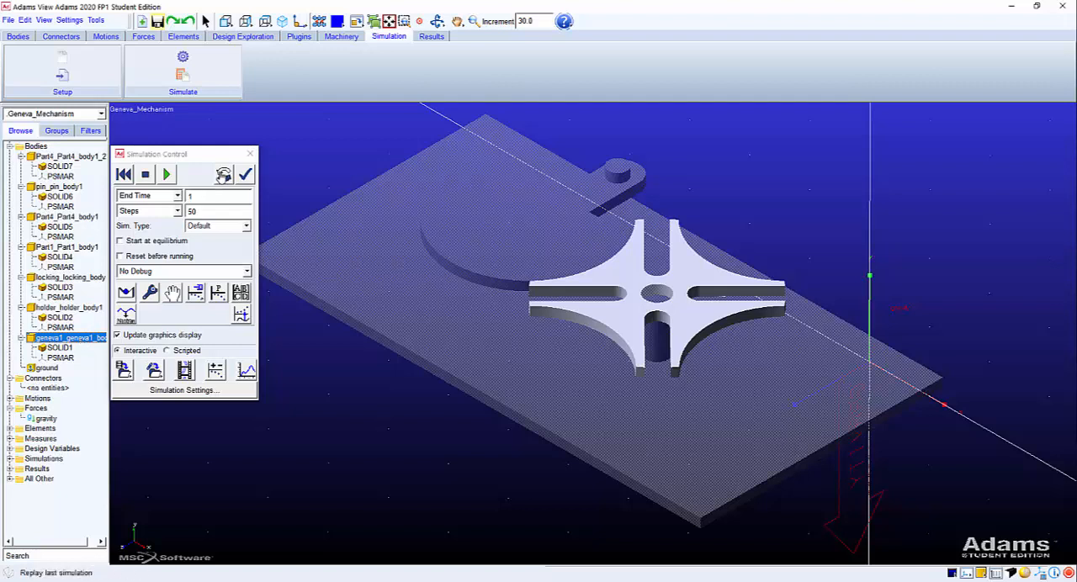
click(249, 154)
Modify the geneva1_geneva1_body1 body so its mass is defined by Geometry and Material Type.
right_click(63, 339)
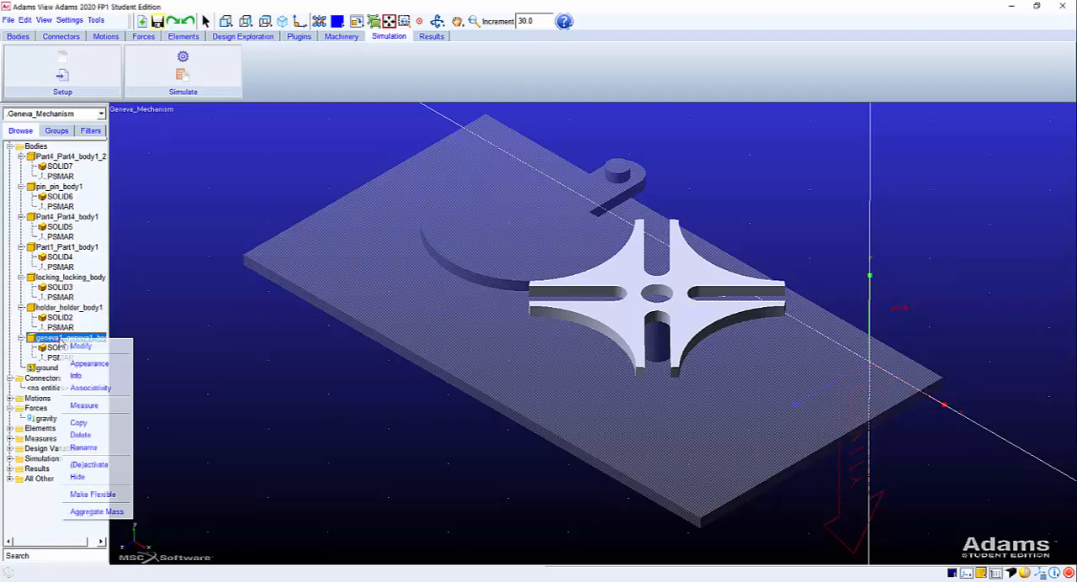
click(76, 345)
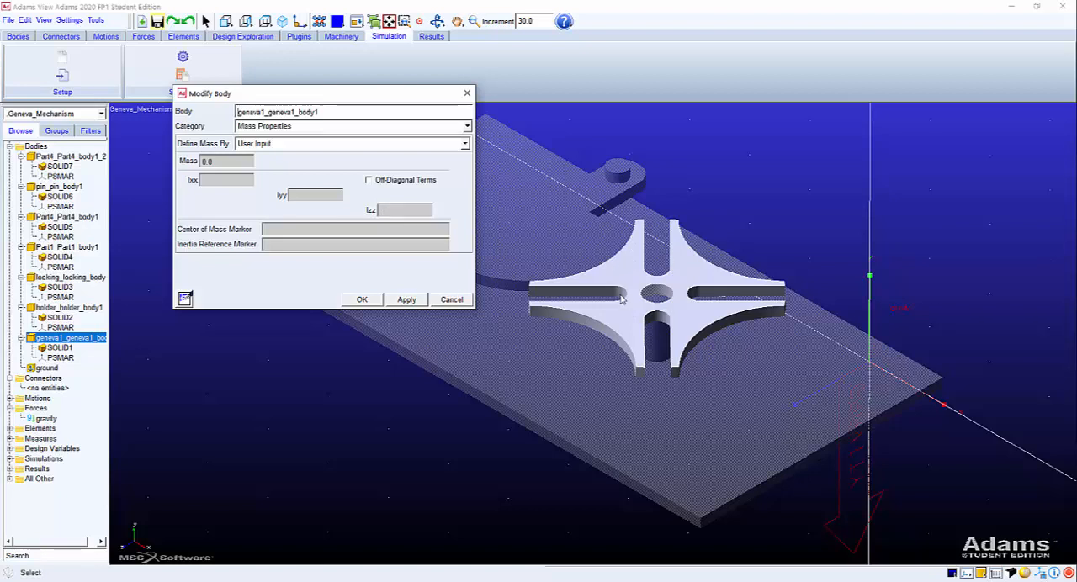
click(261, 143)
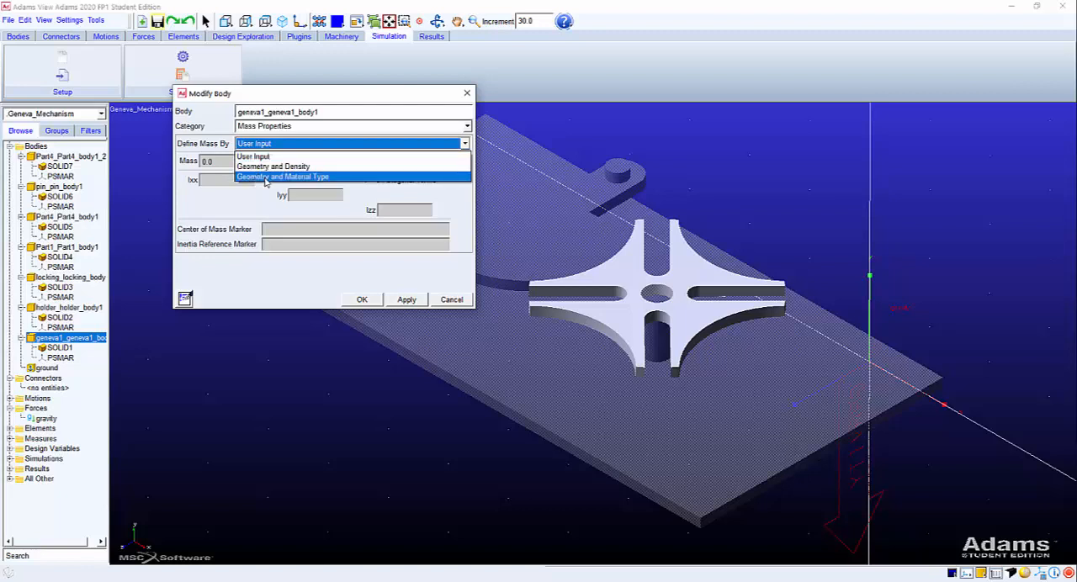
click(265, 177)
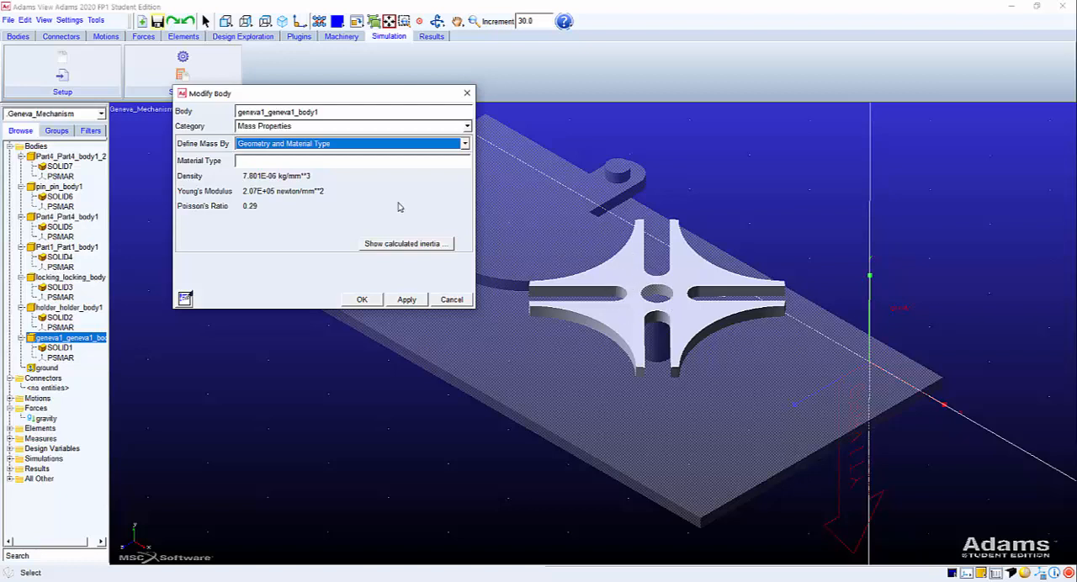
click(271, 160)
drag(267, 96, 148, 111)
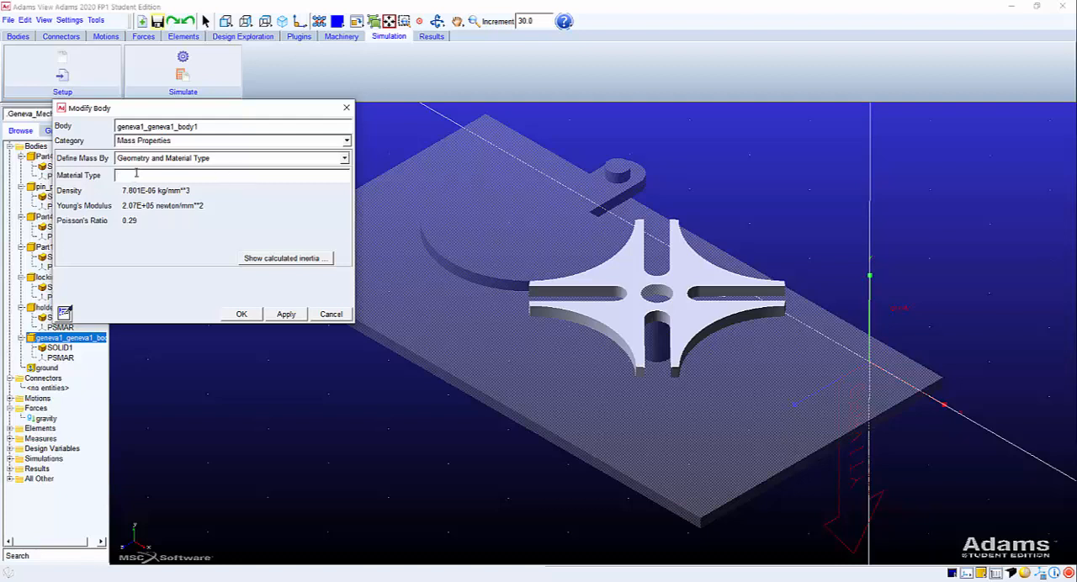
Assign the suggested library material steel to geneva1_geneva1_body1 and apply the change.
right_click(132, 178)
mouse_move(148, 182)
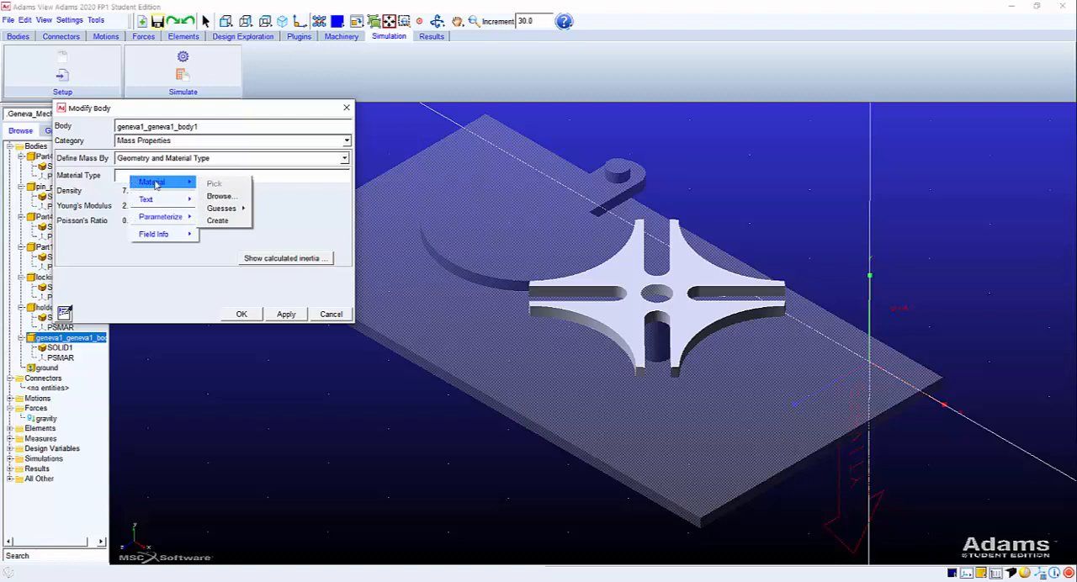
mouse_move(213, 213)
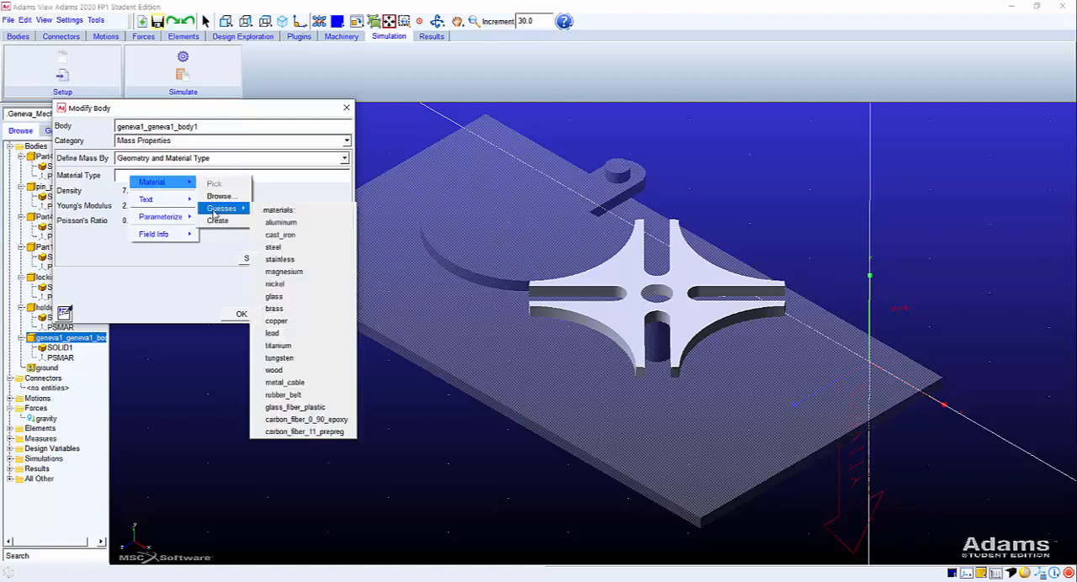
click(276, 248)
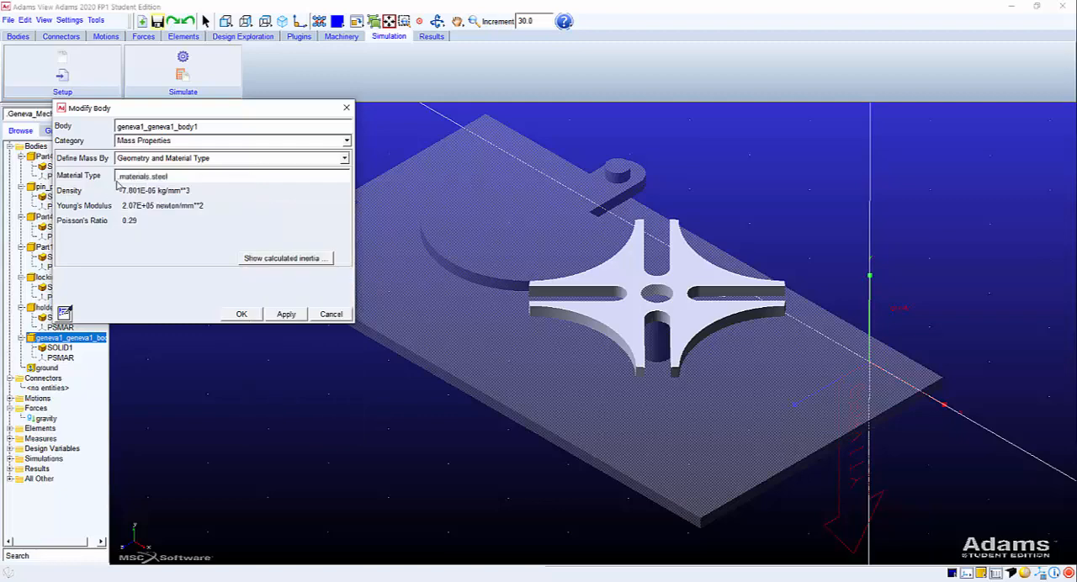
drag(108, 114, 172, 246)
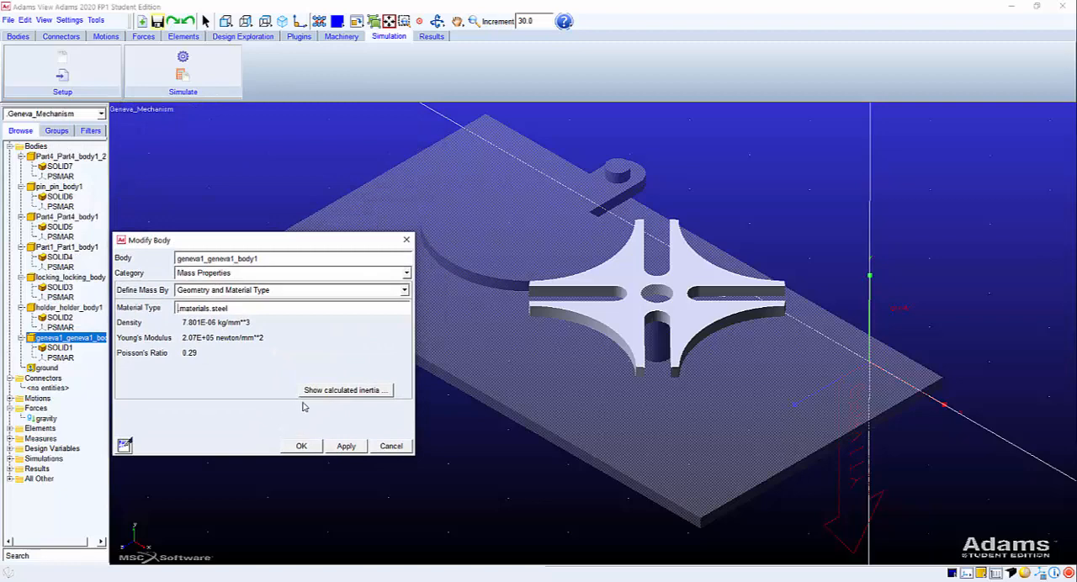
click(345, 447)
click(344, 447)
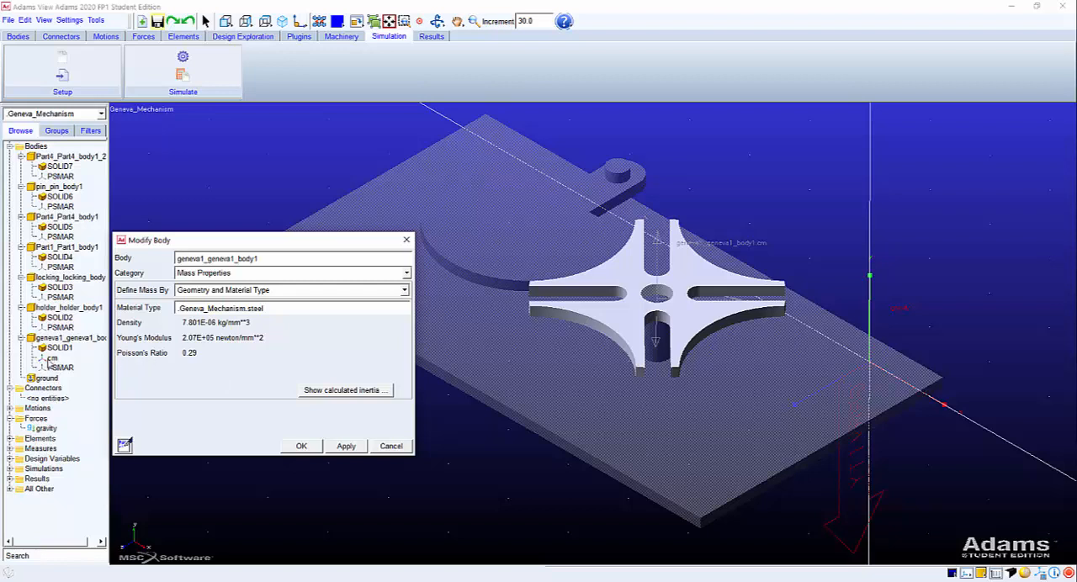
Inspect the Geneva wheel's centre-of-mass marker and its calculated mass and inertia, then close the body properties.
click(51, 360)
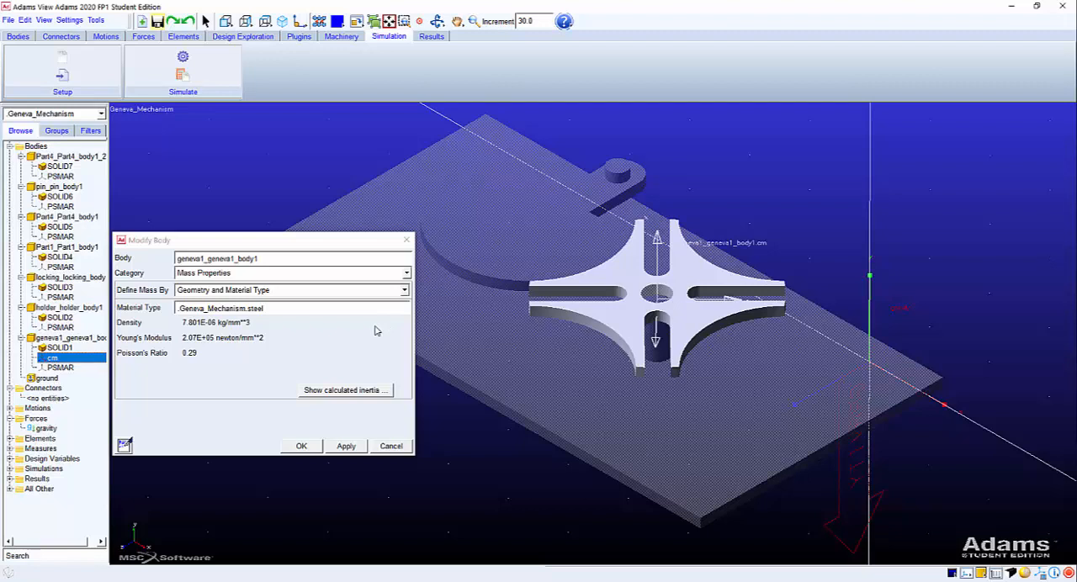
click(329, 392)
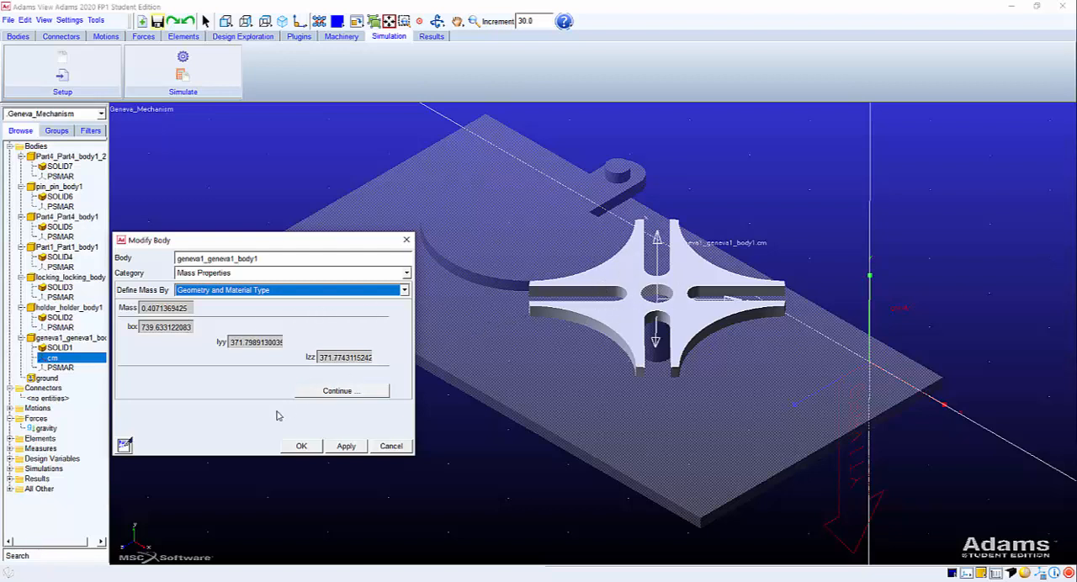
click(296, 447)
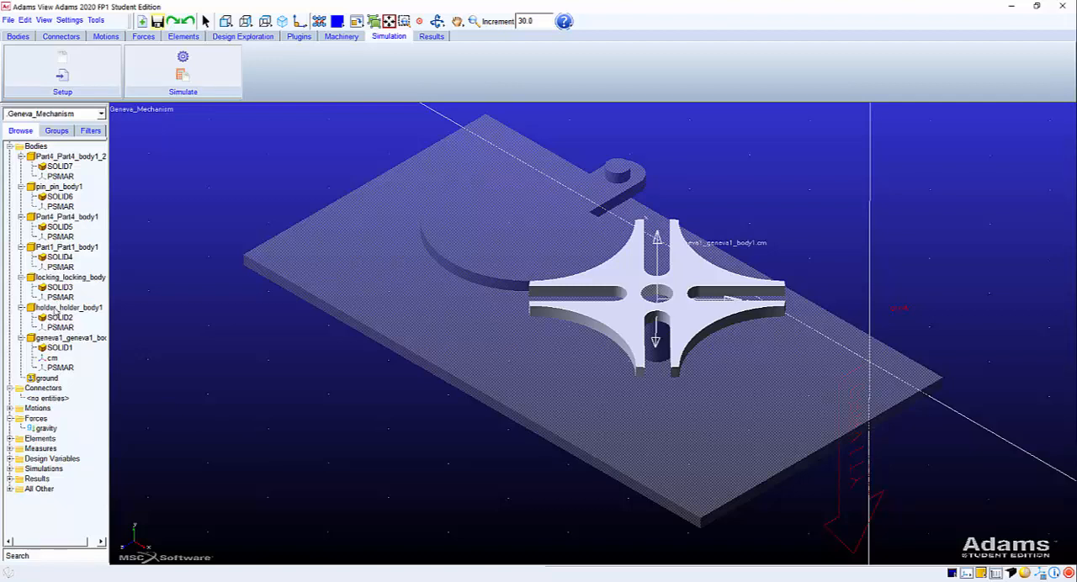
Define the mass of holder_holder_body1 by Geometry and Material Type with steel, and check its centre-of-mass marker.
click(53, 309)
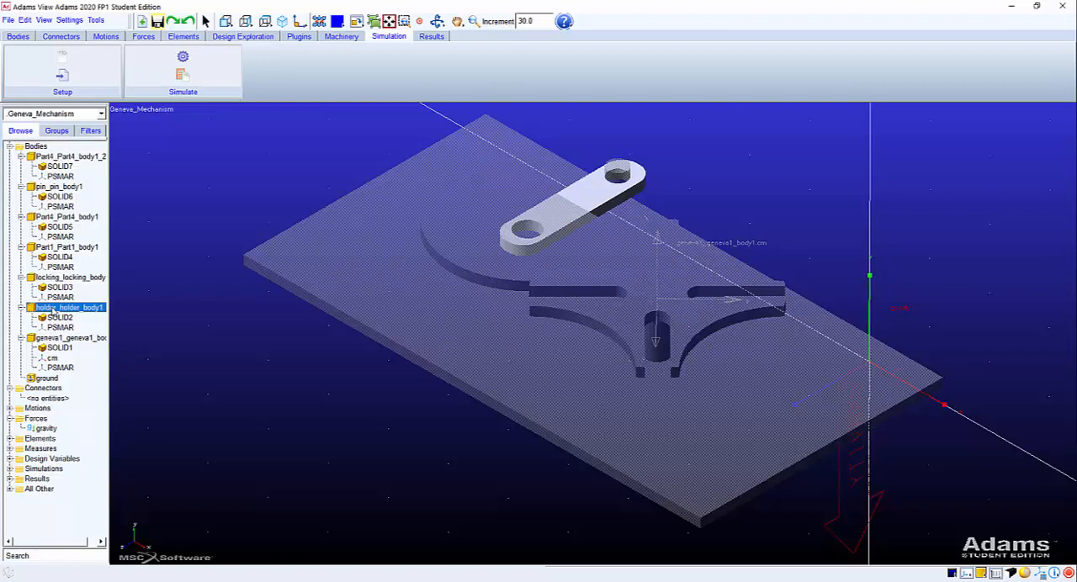
right_click(52, 309)
click(71, 315)
click(204, 291)
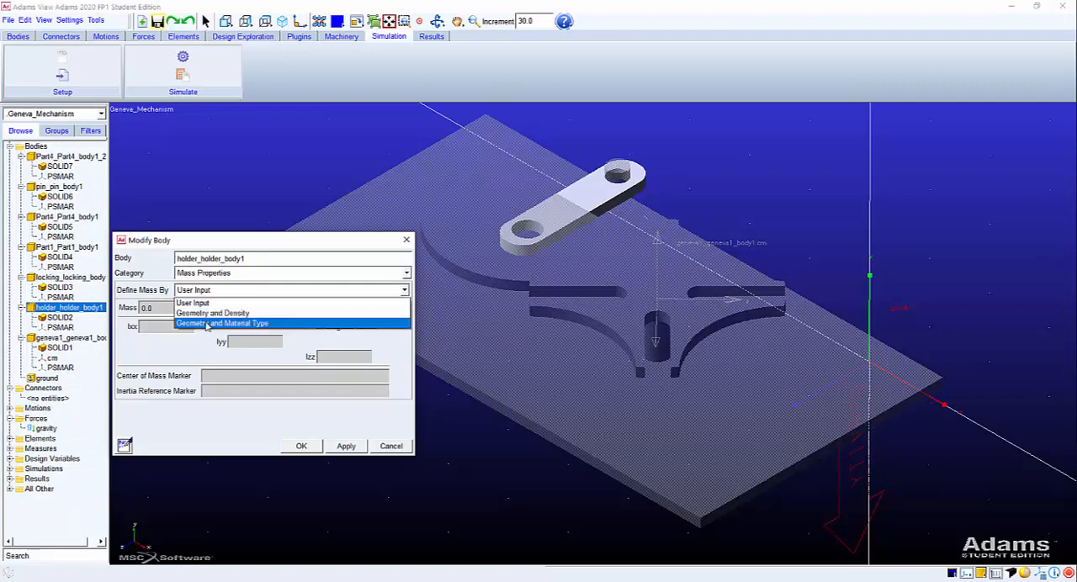
click(207, 324)
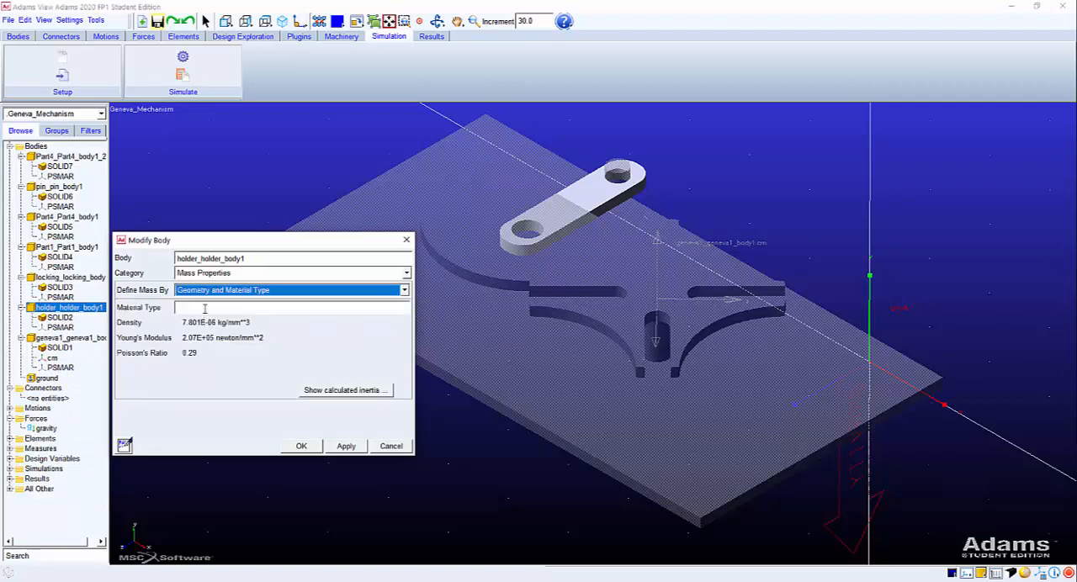
right_click(204, 310)
mouse_move(256, 318)
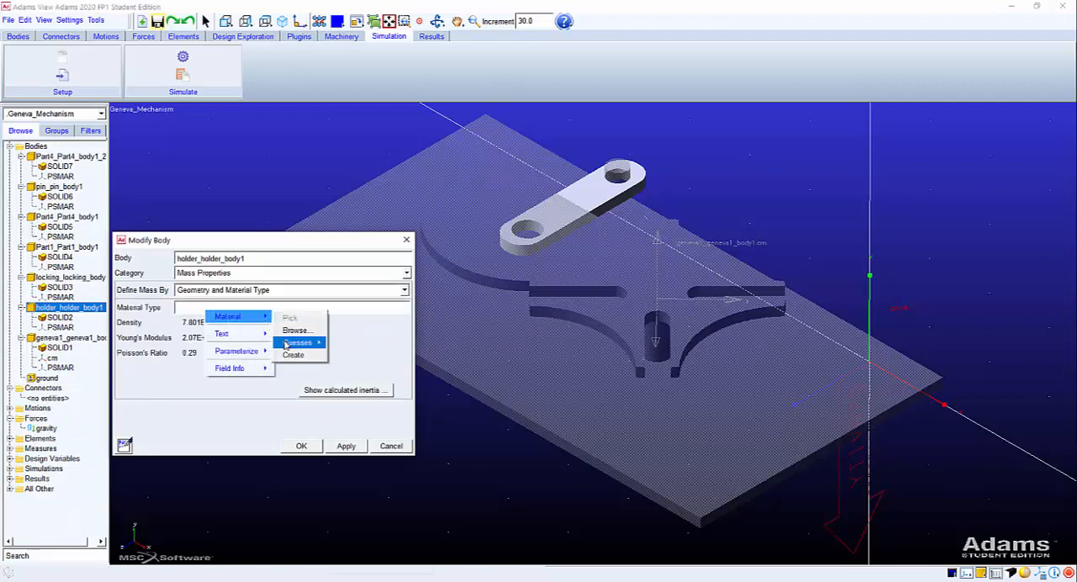
mouse_move(286, 343)
click(345, 380)
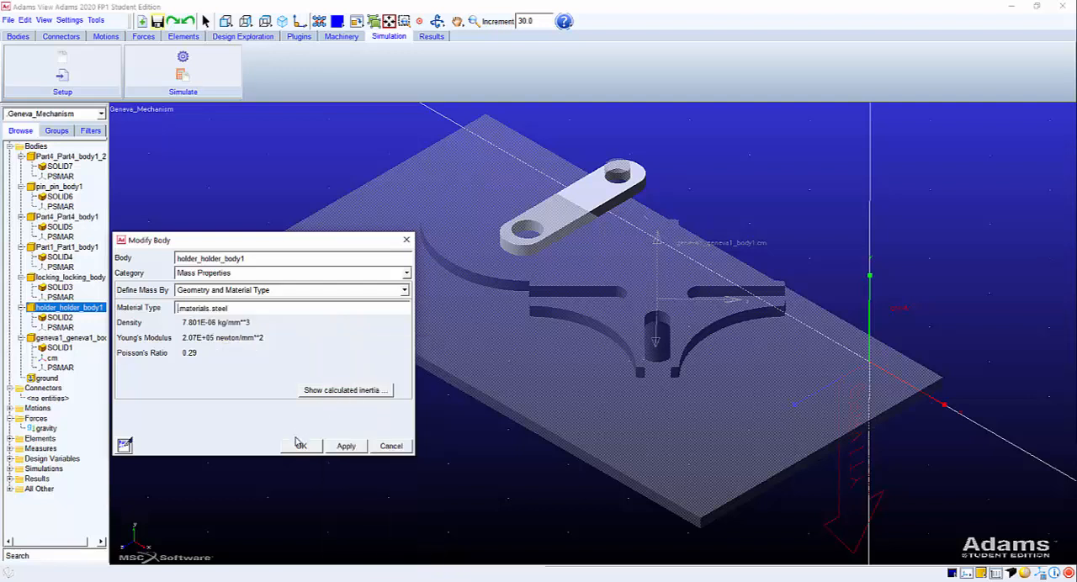
click(300, 445)
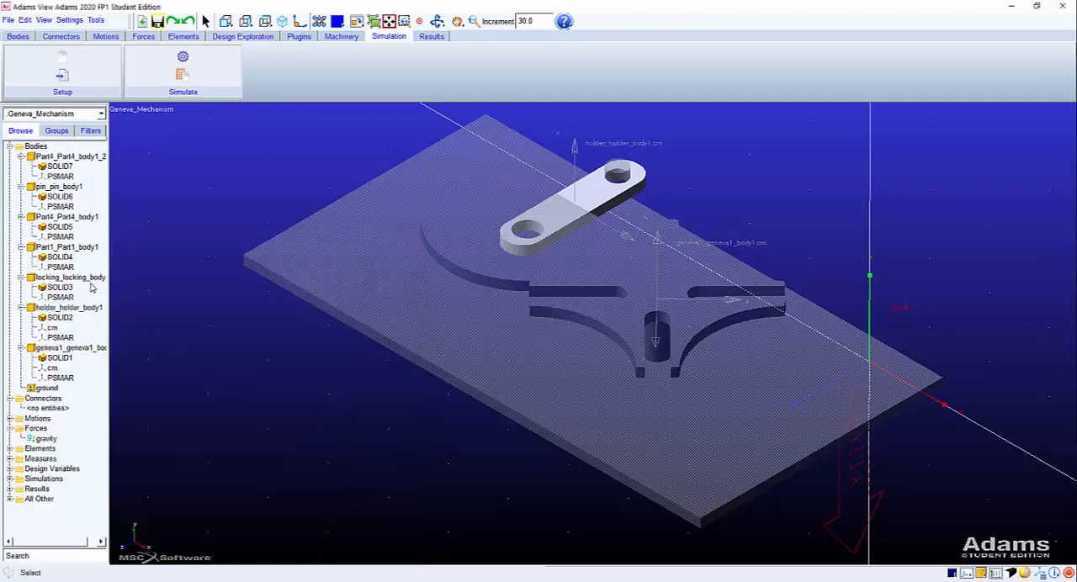
click(52, 327)
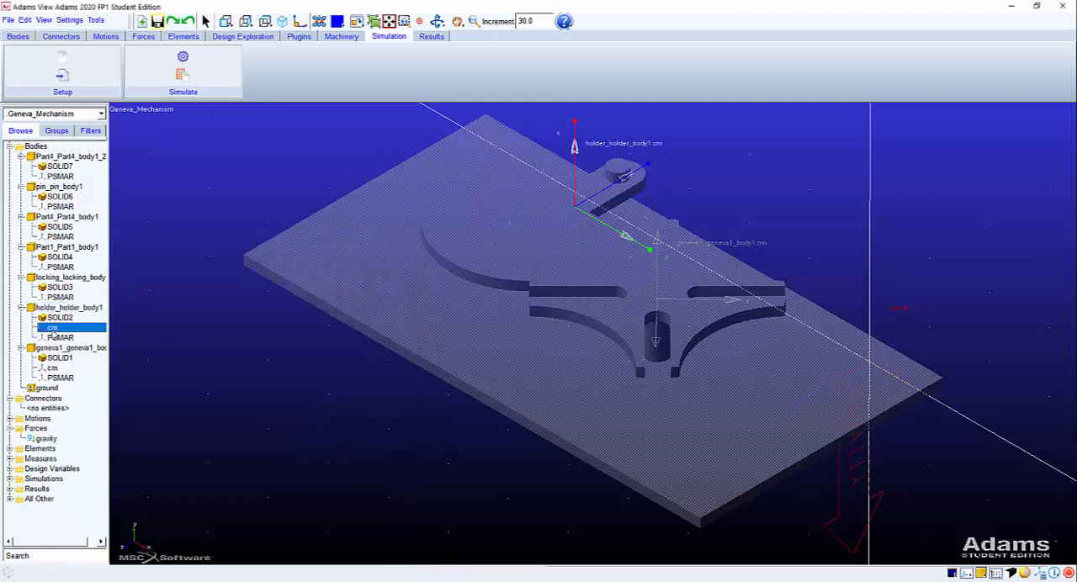
click(617, 200)
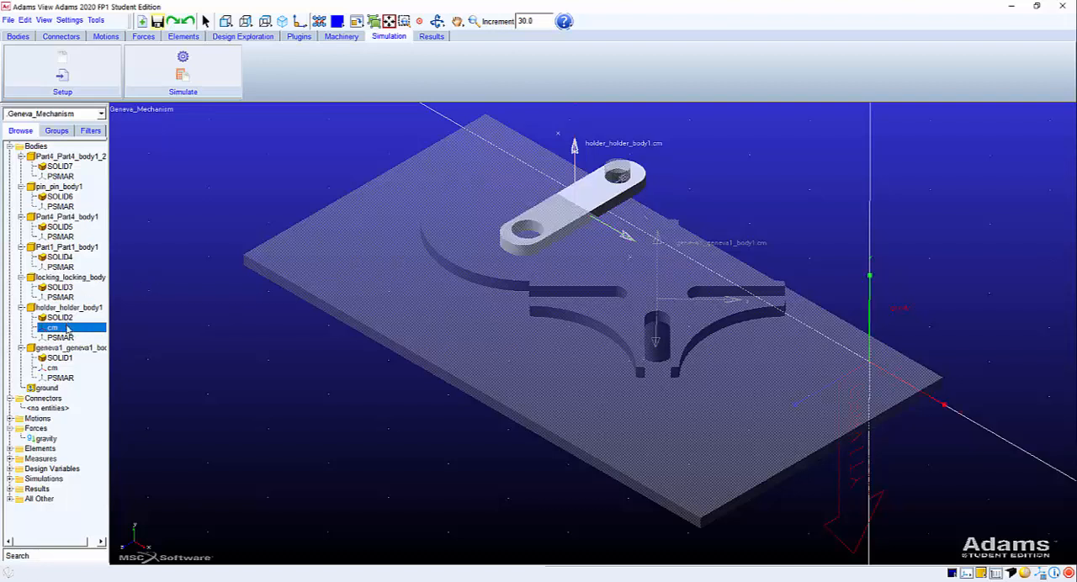
Define the mass of locking_locking_body1 by Geometry and Material Type with steel, and check its centre-of-mass marker.
click(74, 279)
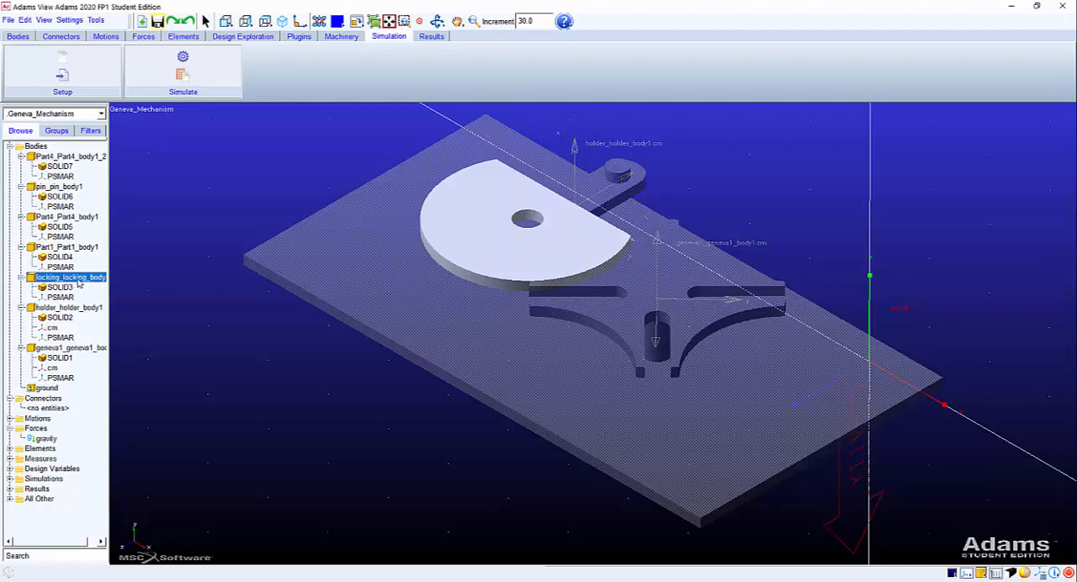
right_click(79, 284)
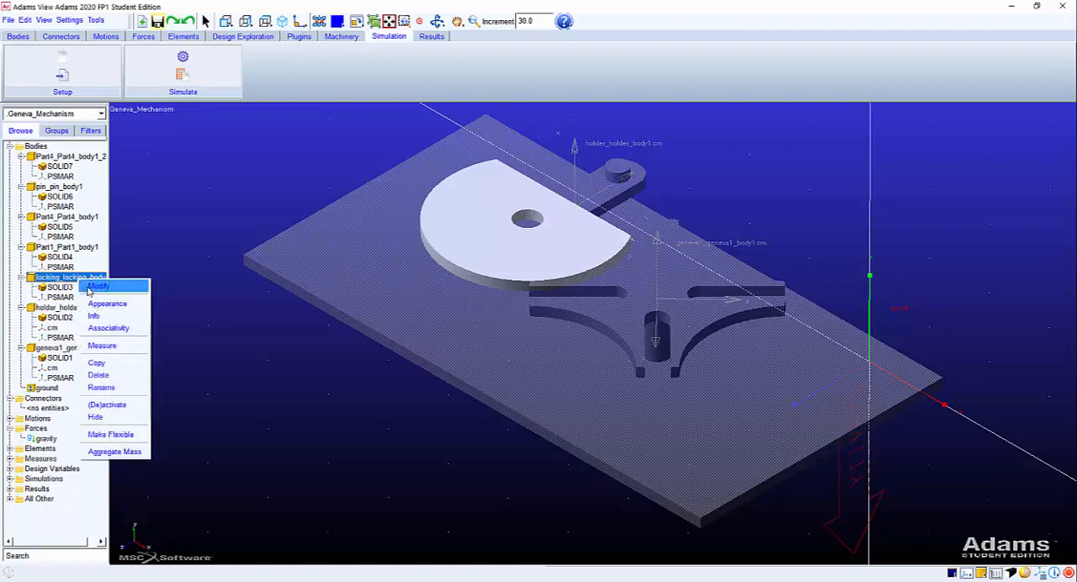
click(93, 287)
click(208, 290)
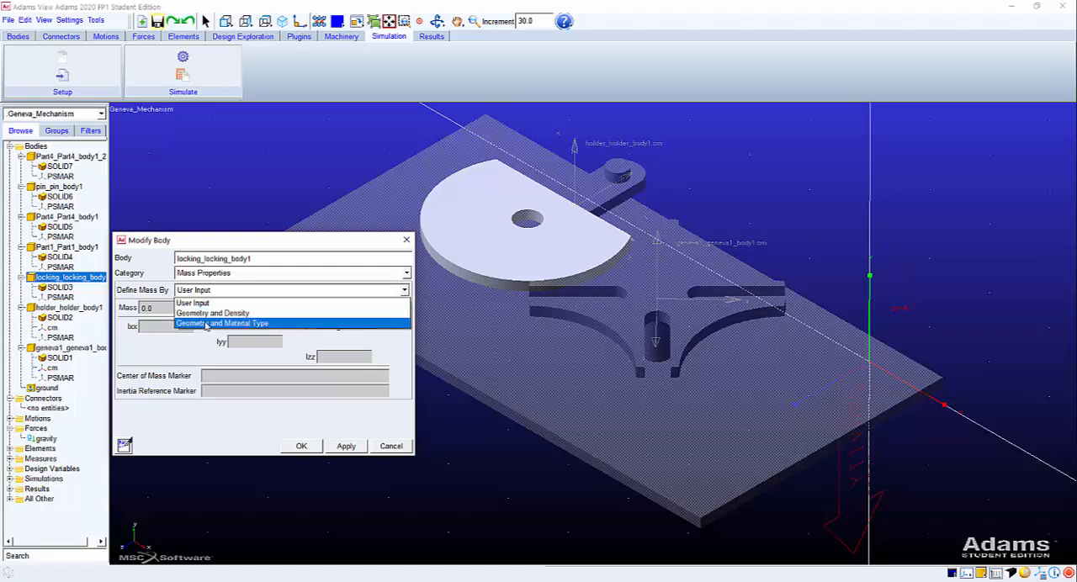
click(206, 324)
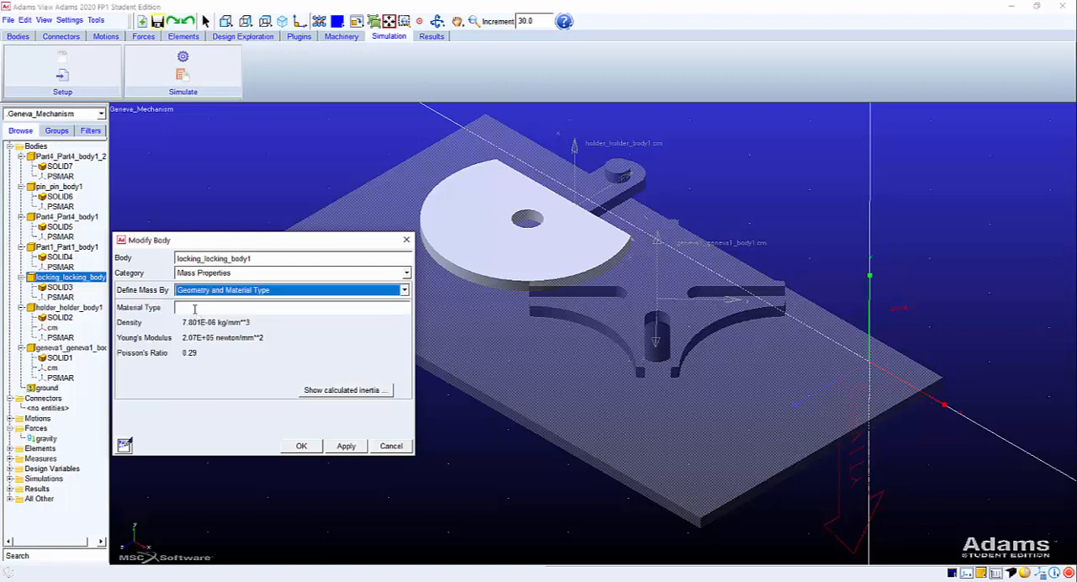
click(186, 308)
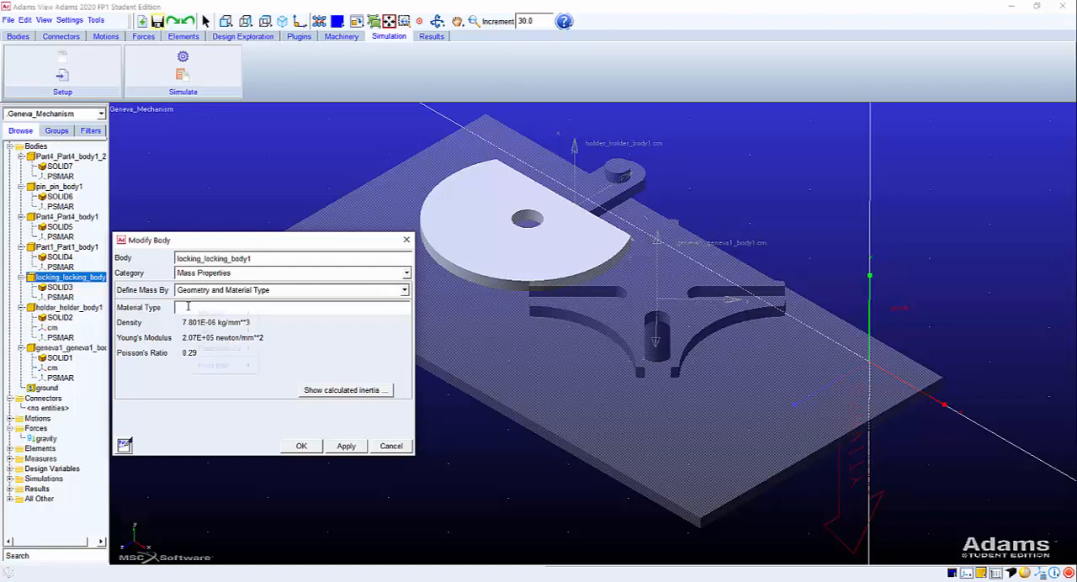
right_click(188, 307)
mouse_move(219, 315)
mouse_move(281, 340)
click(332, 379)
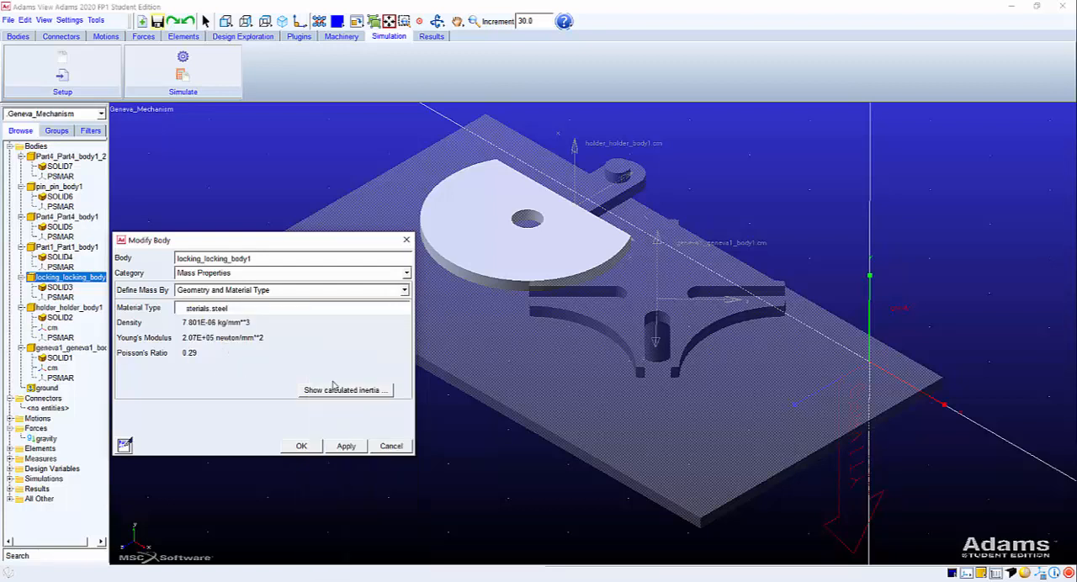
click(298, 447)
click(51, 297)
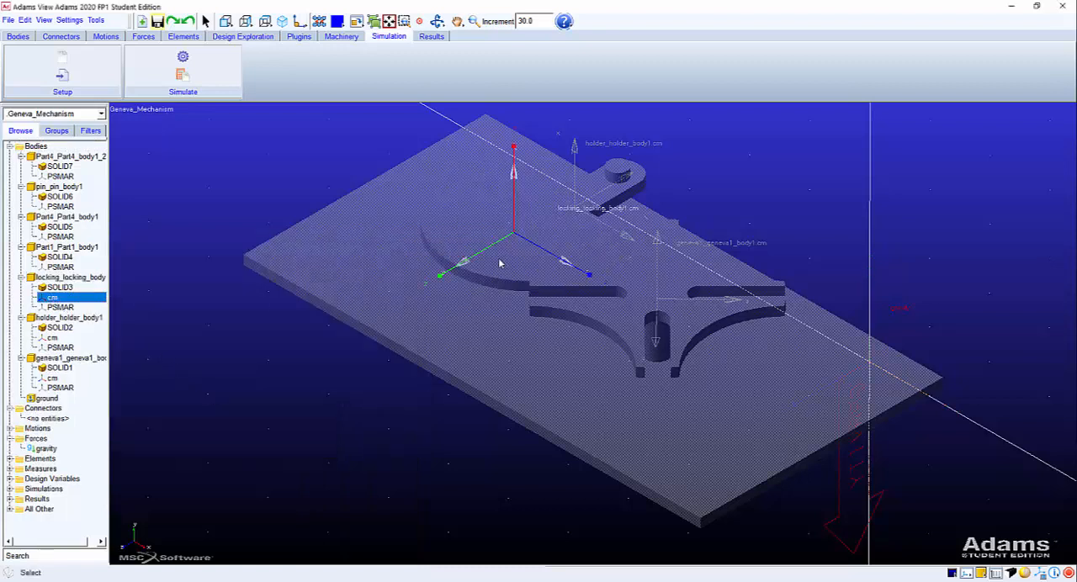
click(438, 225)
Define the mass of the base plate Part1_Part1_body1 by Geometry and Material Type using steel.
right_click(77, 247)
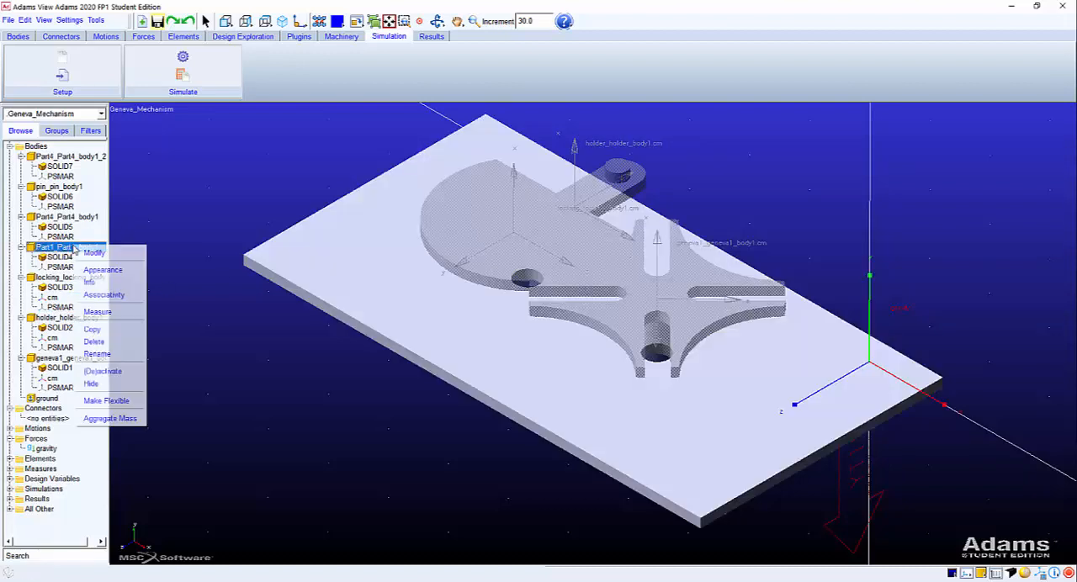
click(84, 254)
click(215, 289)
click(215, 323)
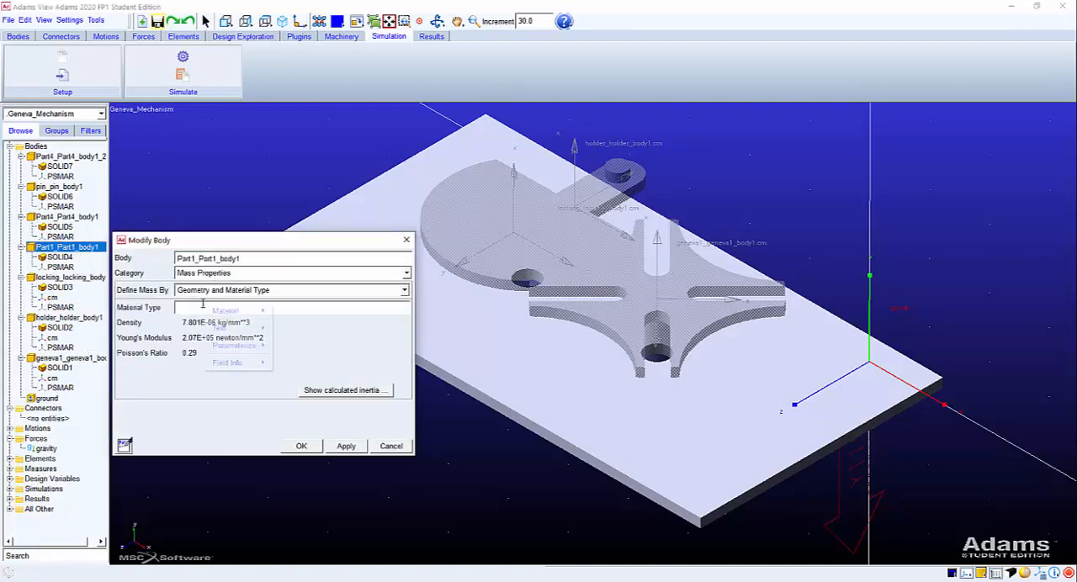
right_click(206, 307)
mouse_move(227, 310)
click(291, 335)
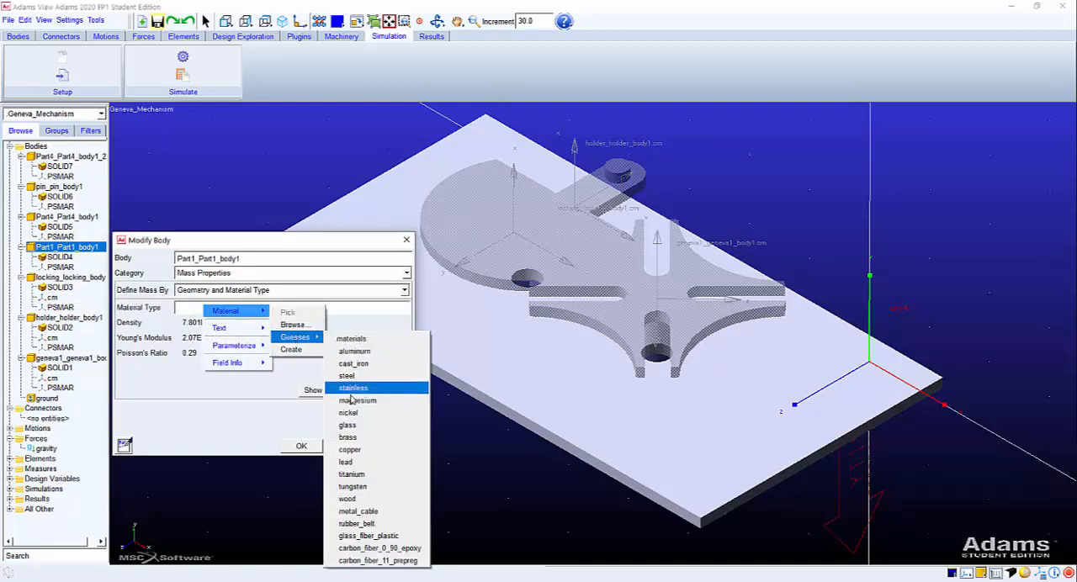
click(353, 373)
click(301, 445)
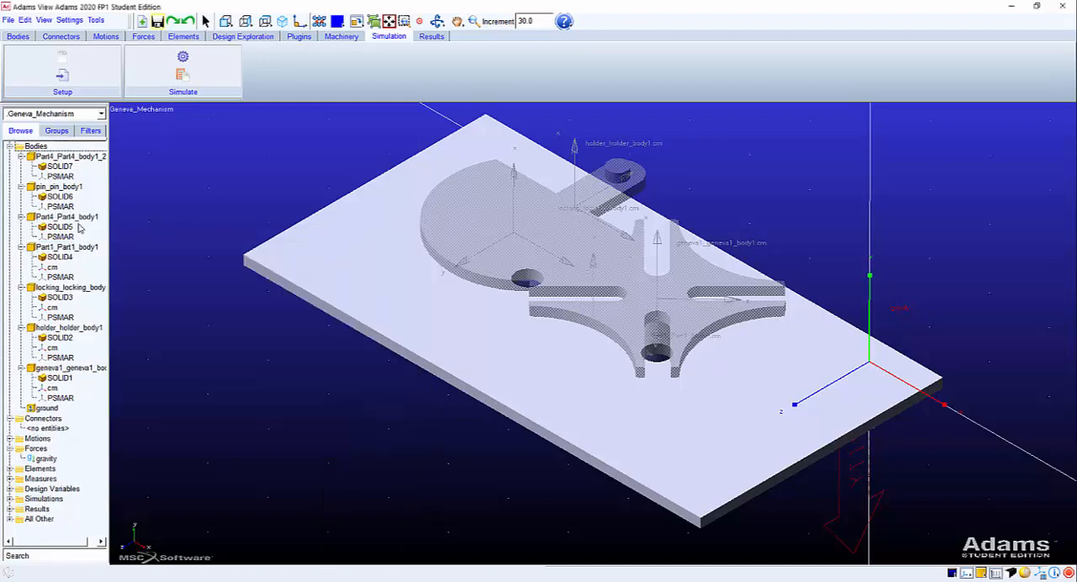
Define the mass of Part4_Part4_body1 by Geometry and Material Type using steel.
right_click(82, 221)
click(83, 221)
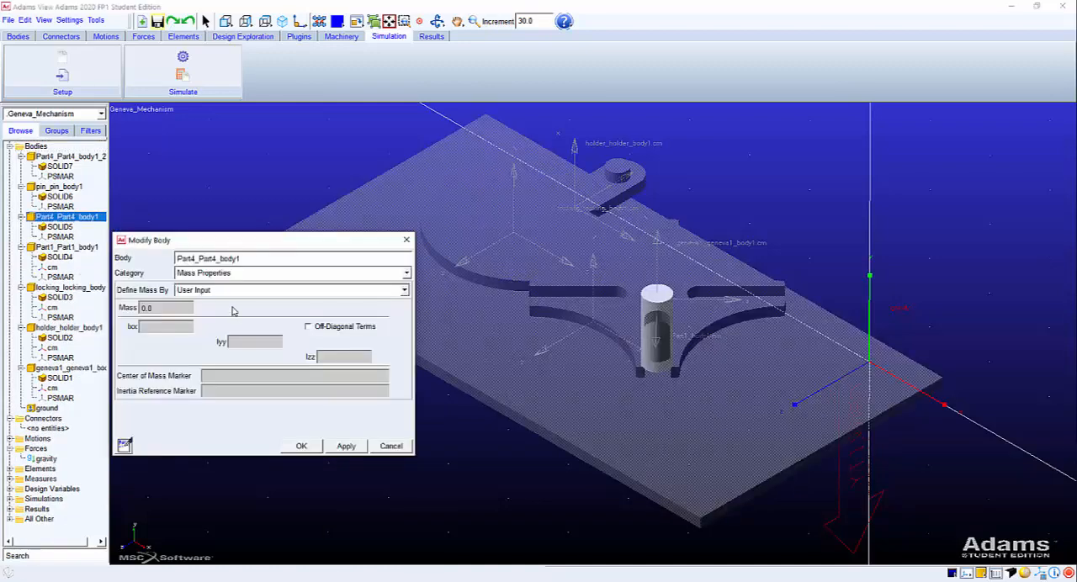
click(227, 292)
click(227, 322)
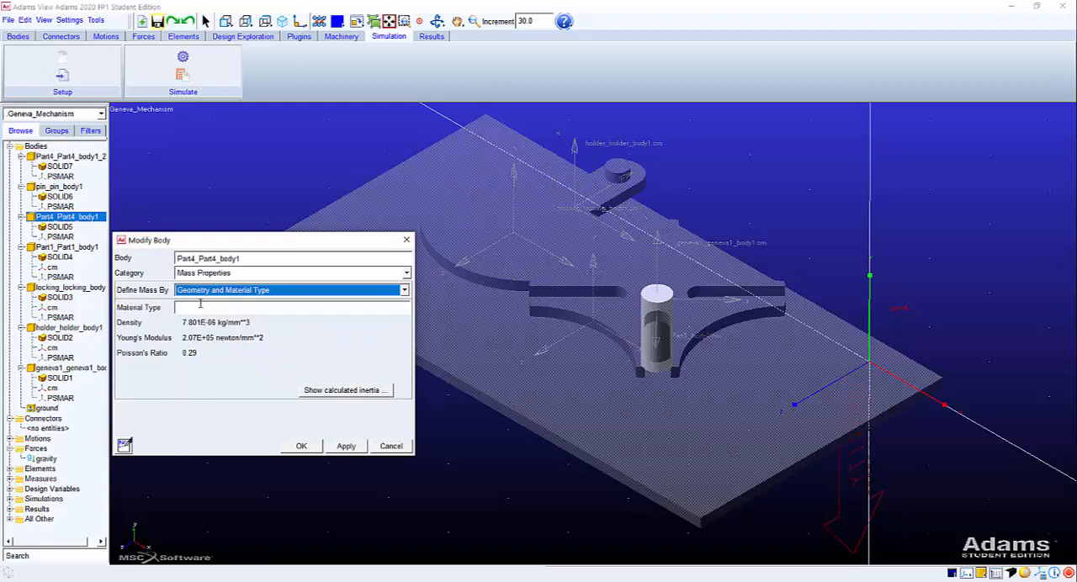
right_click(217, 309)
mouse_move(227, 318)
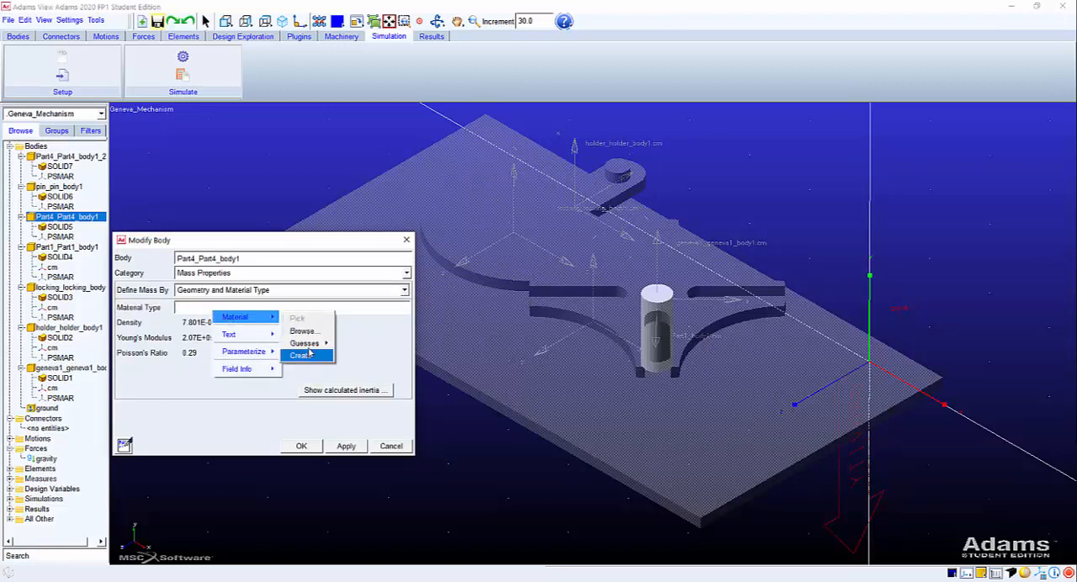
mouse_move(305, 343)
click(362, 383)
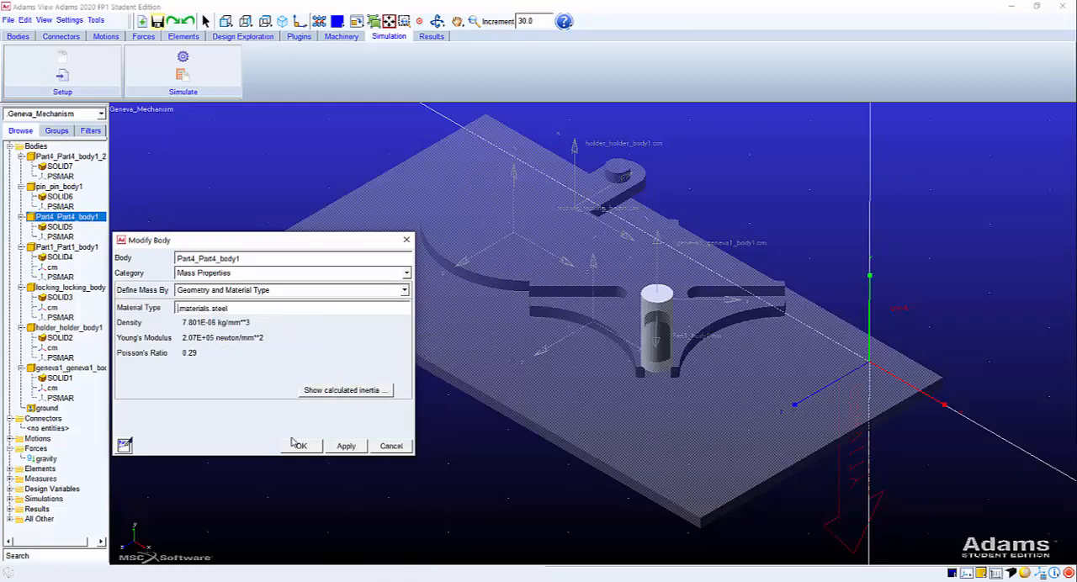
click(297, 445)
Define the mass of pin_pin_body1 by Geometry and Material Type using steel.
click(57, 187)
right_click(59, 187)
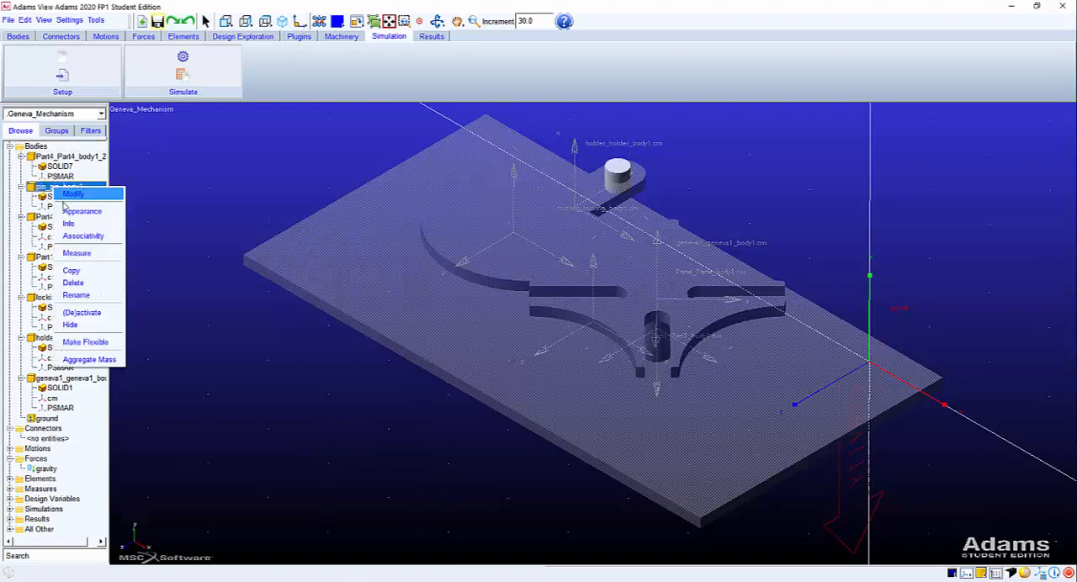
click(74, 195)
click(223, 291)
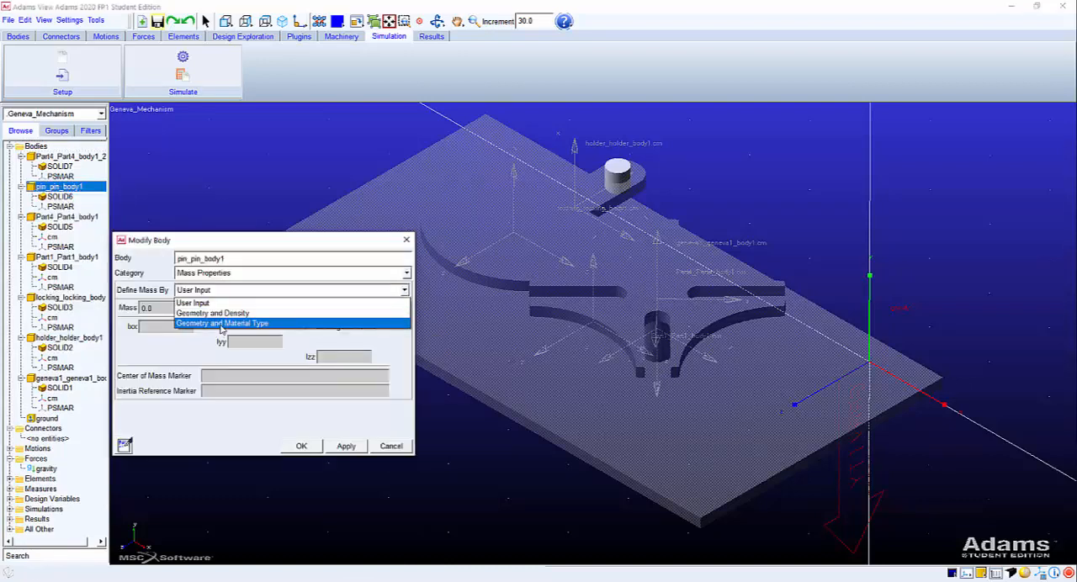
click(221, 324)
right_click(206, 306)
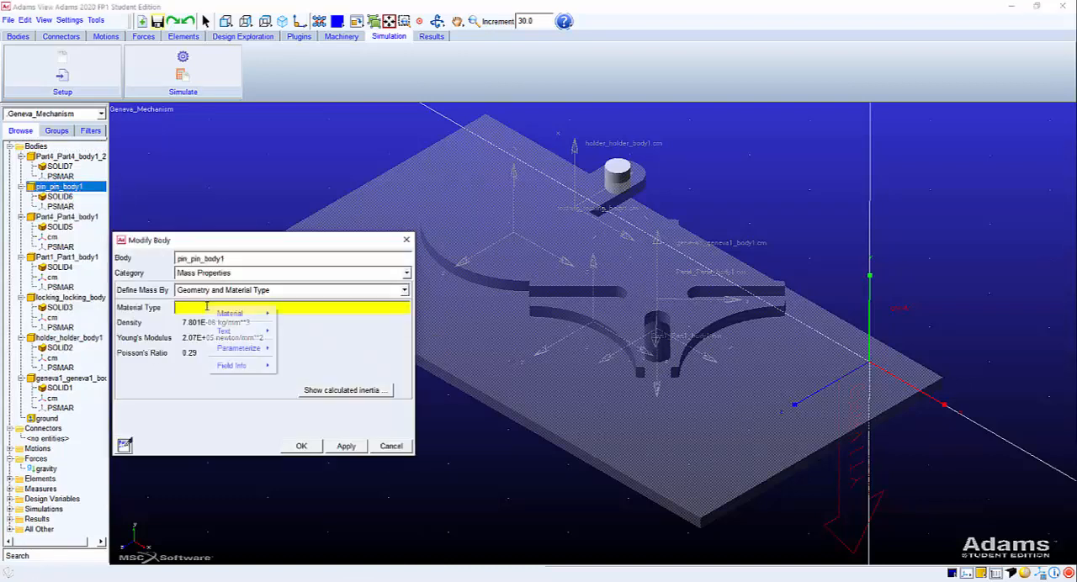
mouse_move(231, 313)
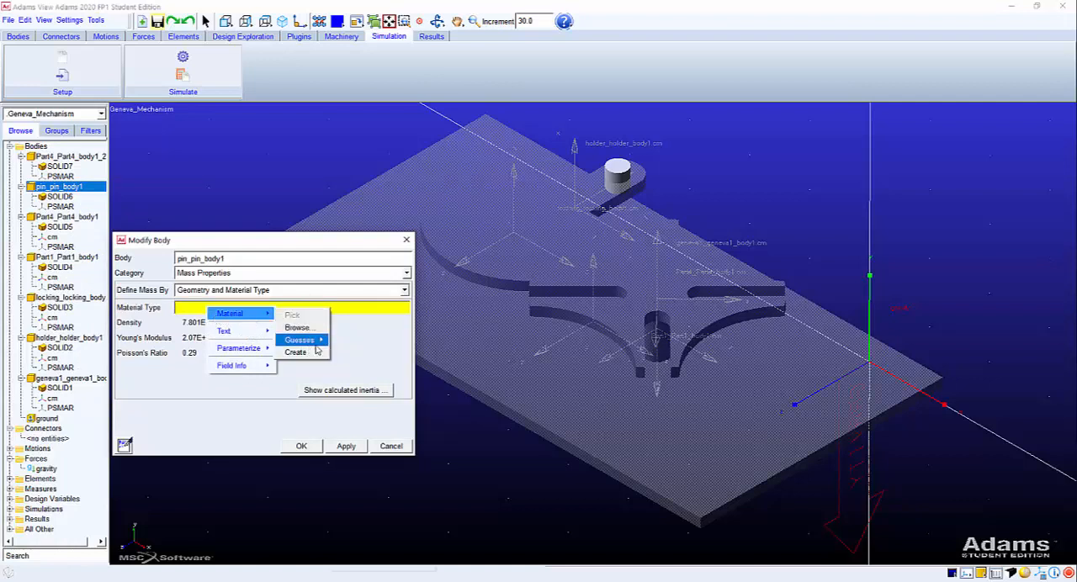
mouse_move(301, 340)
click(350, 373)
click(299, 446)
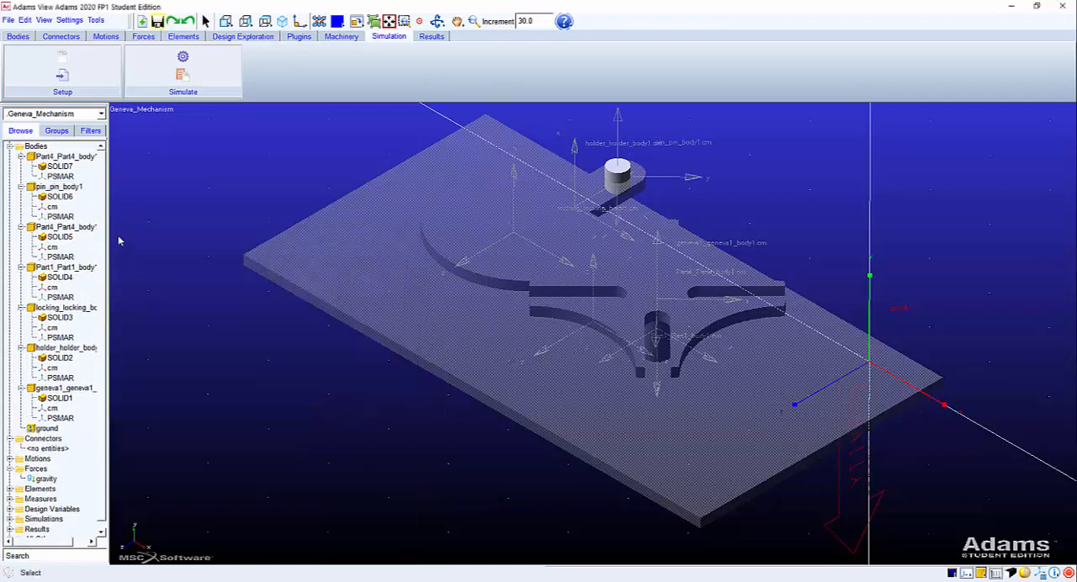
Define the mass of the second shaft, Part4_Part4_body1_2, by Geometry and Material Type using steel.
click(71, 156)
right_click(81, 156)
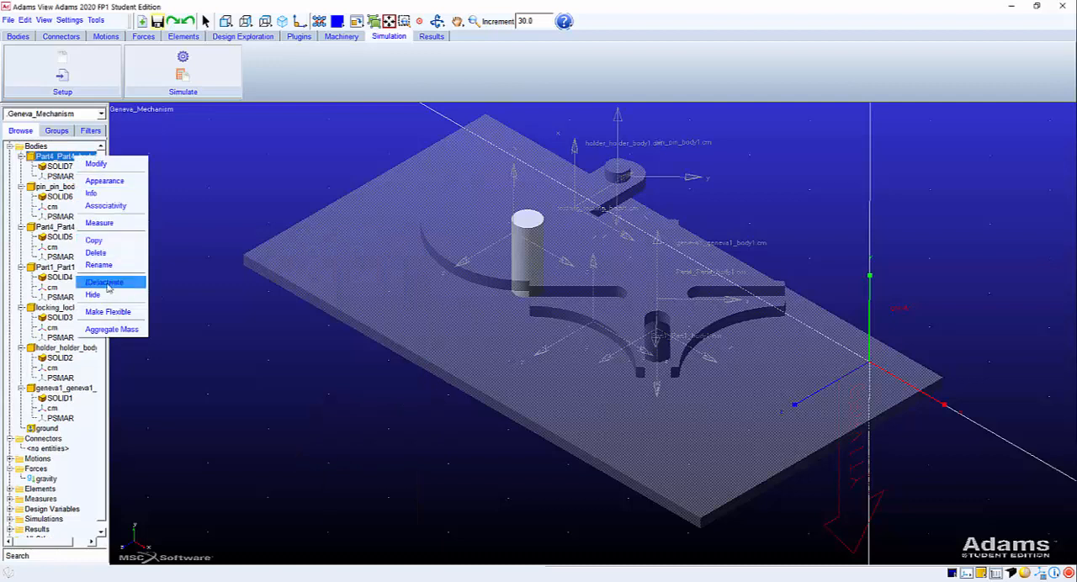
click(98, 164)
click(223, 291)
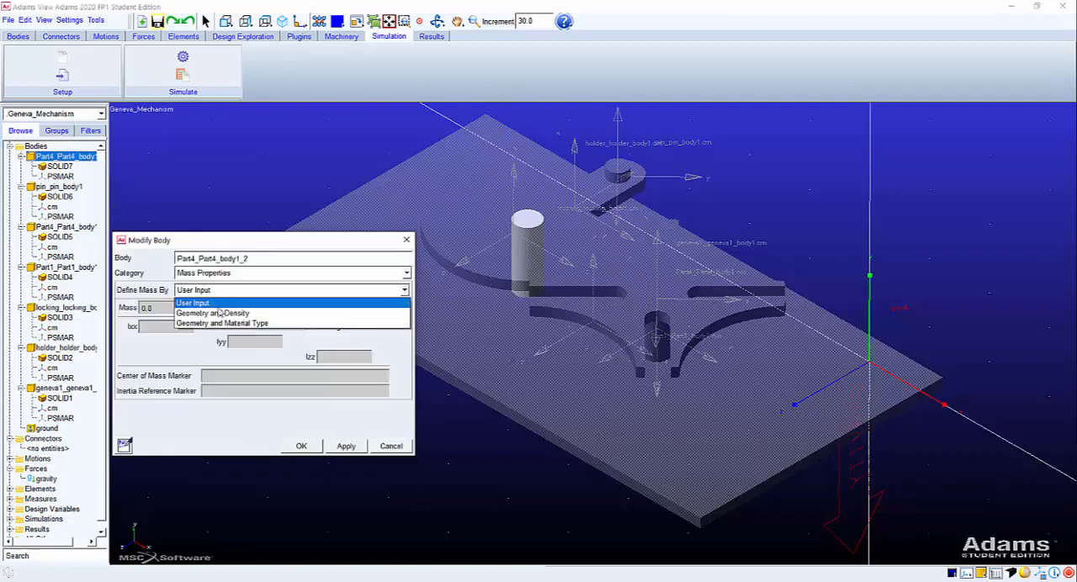
click(219, 325)
right_click(210, 308)
mouse_move(239, 316)
mouse_move(303, 342)
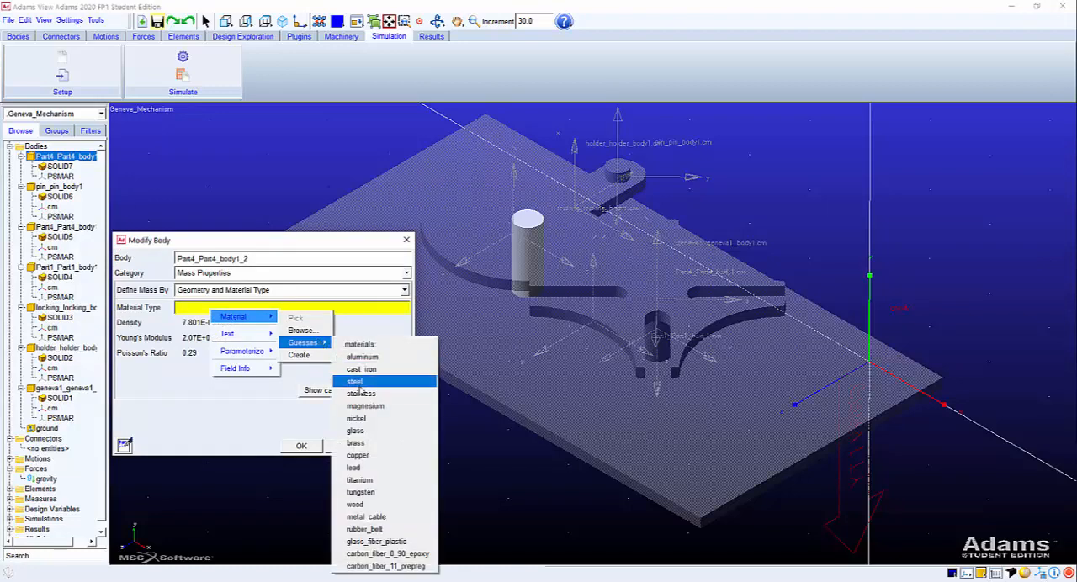
click(354, 382)
click(302, 445)
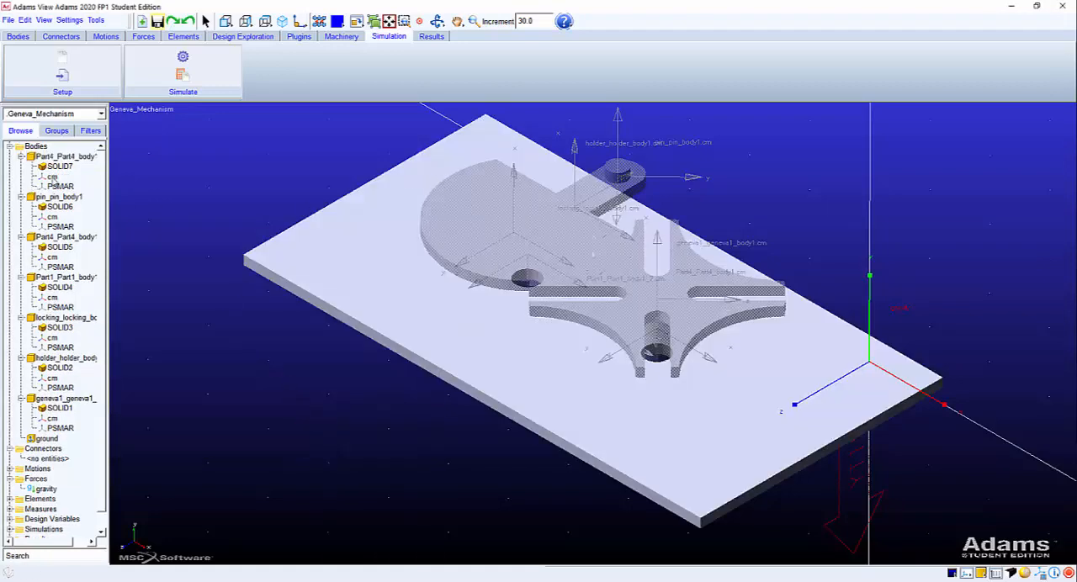
Check the centre-of-mass marker of each body in turn, from Part4_Part4_body1_2 through to the Geneva wheel.
click(51, 177)
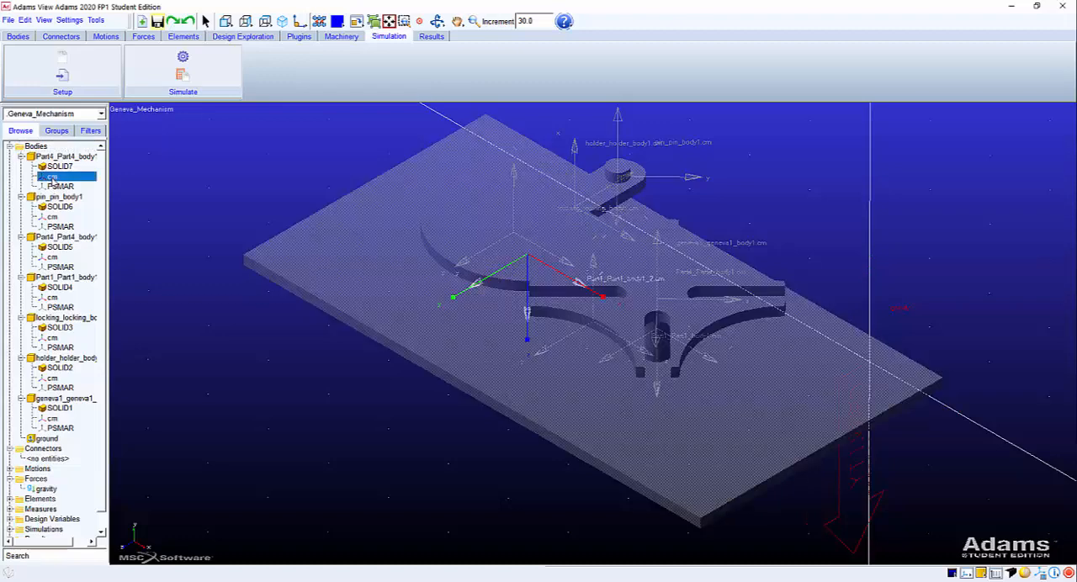
click(52, 217)
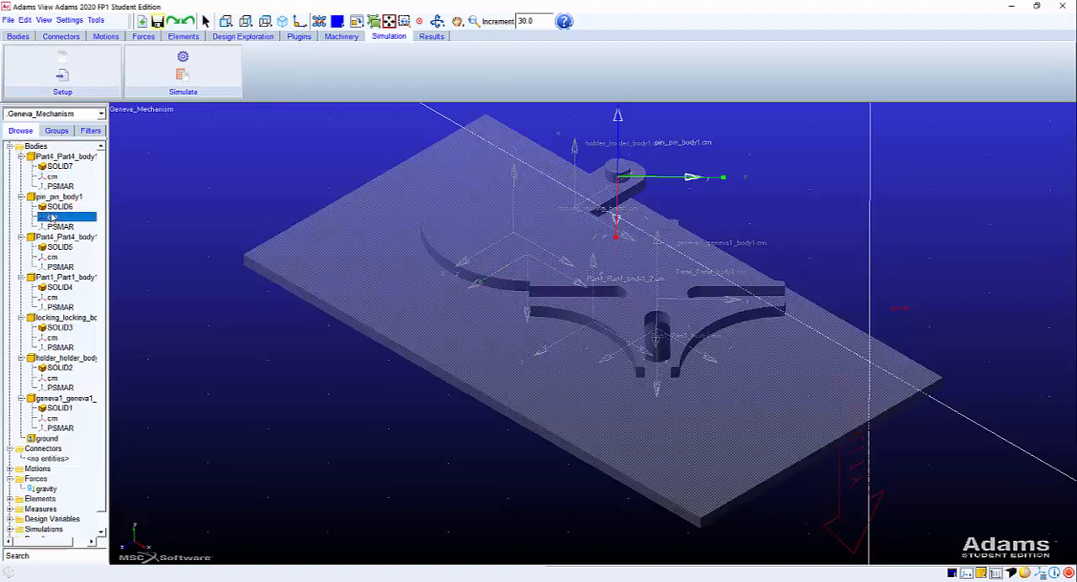
click(52, 257)
click(52, 297)
click(52, 337)
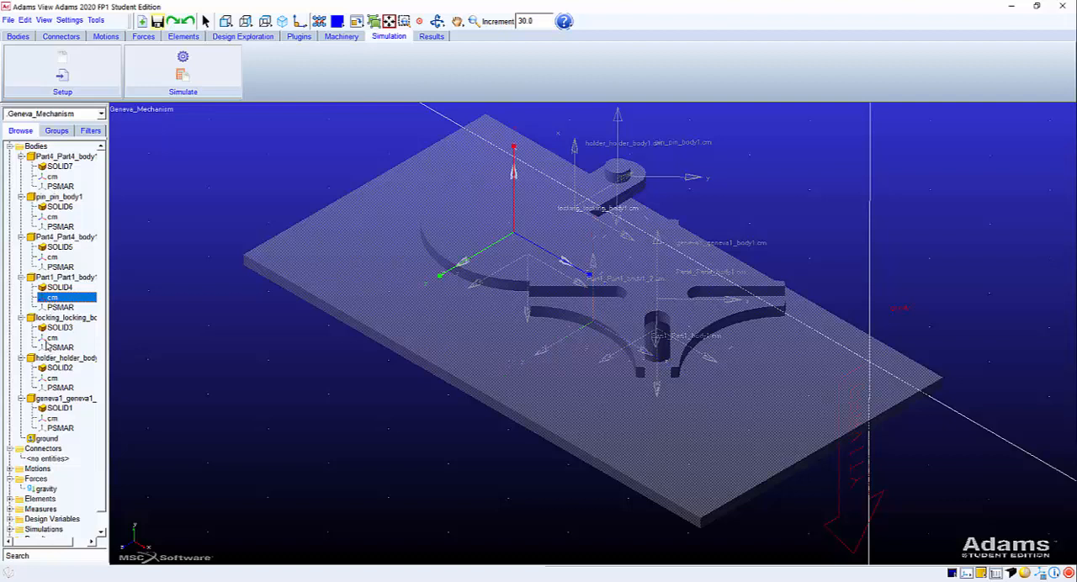
click(52, 377)
click(51, 418)
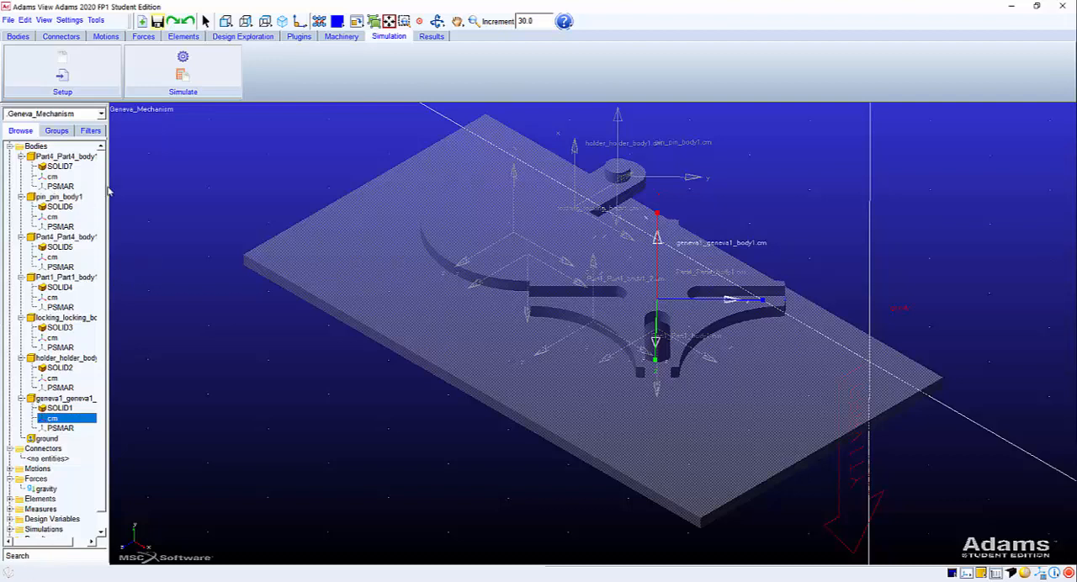
Run an interactive simulation with an end time of 1.0 and 50 steps, then reset the model to its input configuration.
click(181, 59)
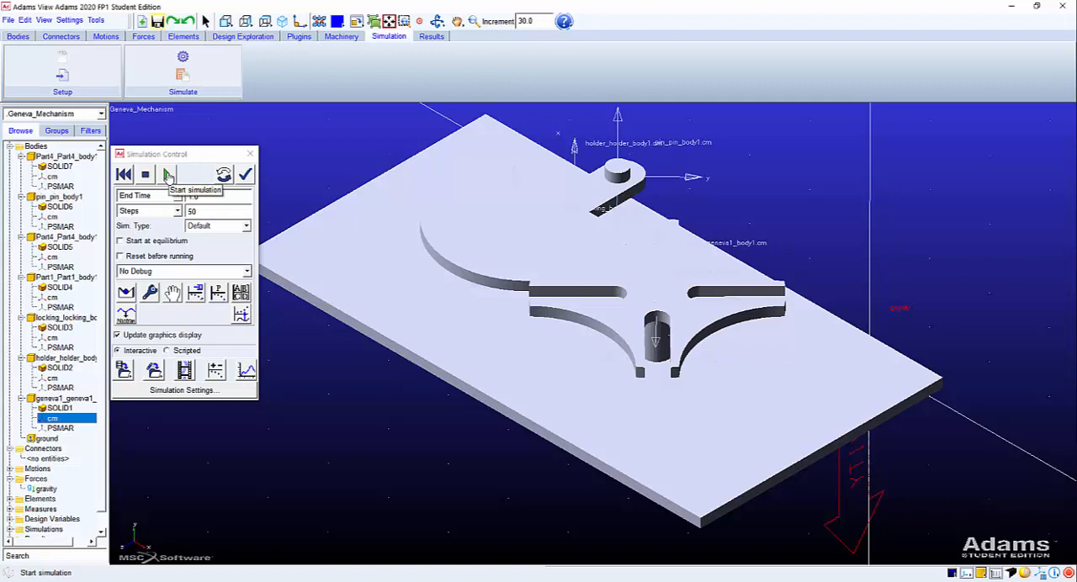
click(167, 174)
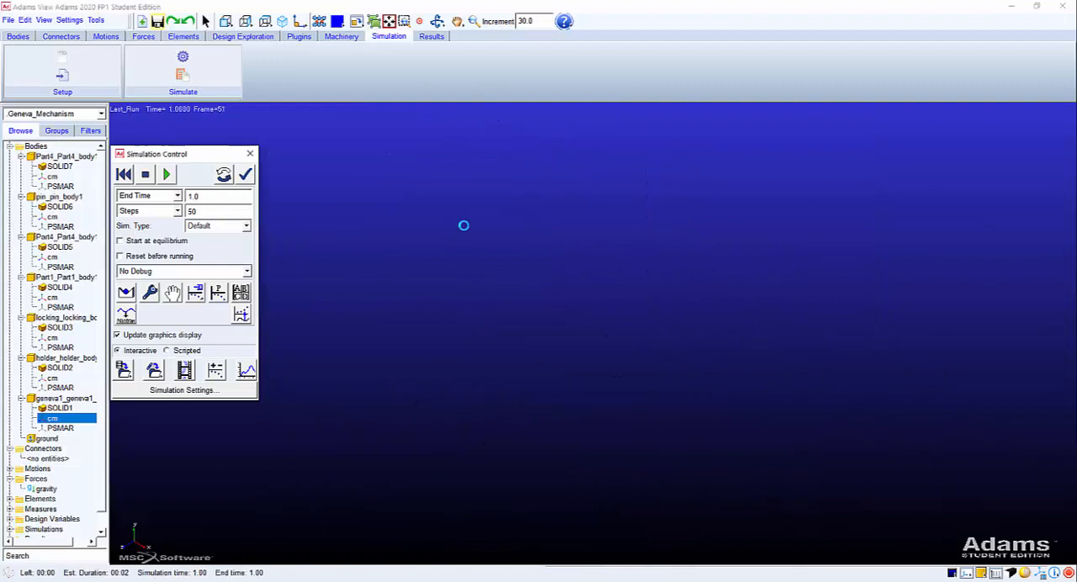
click(123, 174)
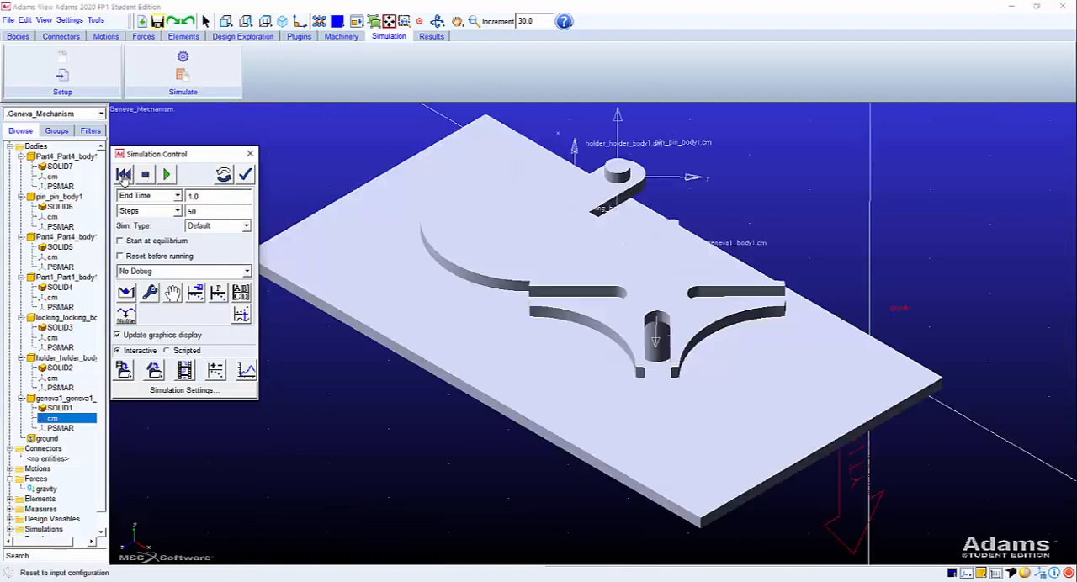
Save the Geneva_Mechanism database without creating a backup copy.
click(159, 22)
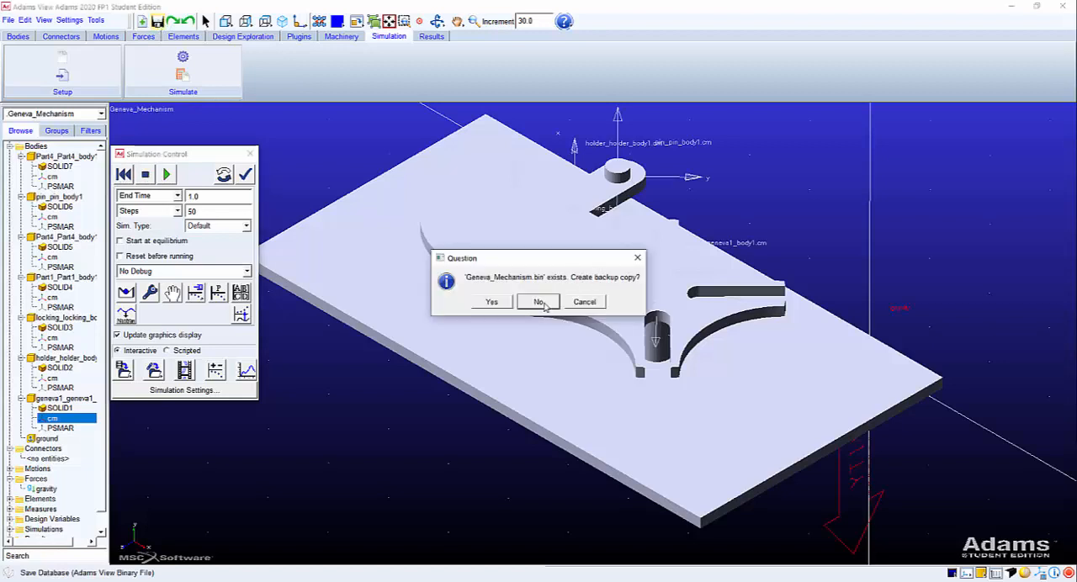
click(539, 302)
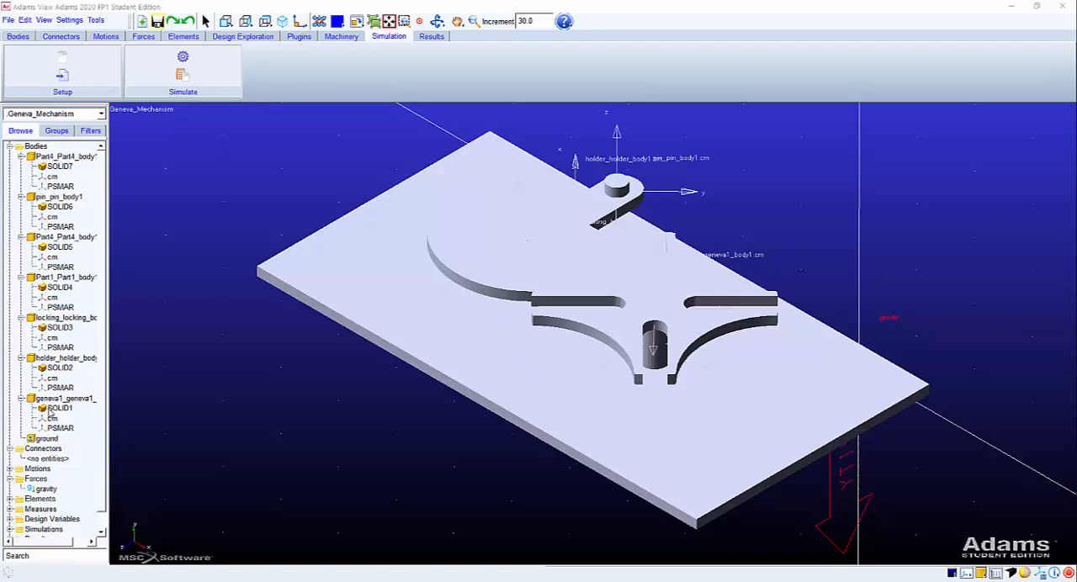
Change the colour of the Geneva wheel's SOLID1 to BLUE and close its appearance settings.
click(51, 408)
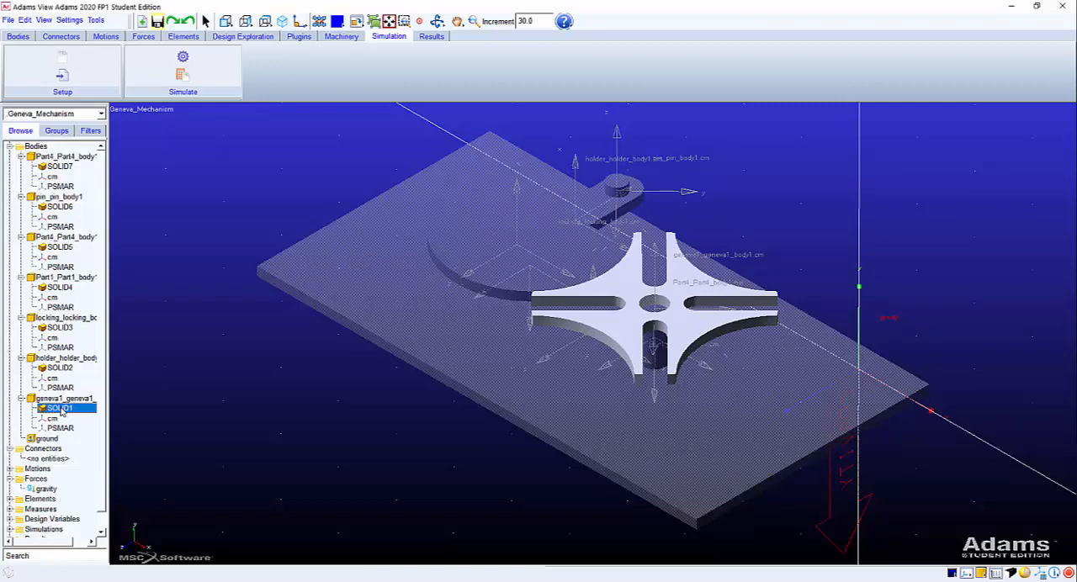
right_click(61, 411)
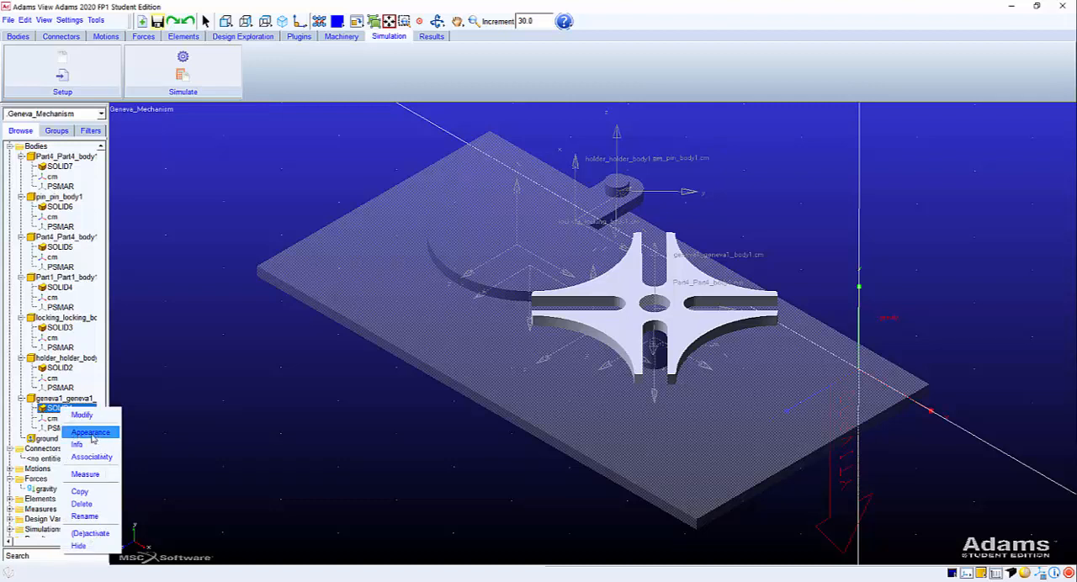
click(91, 432)
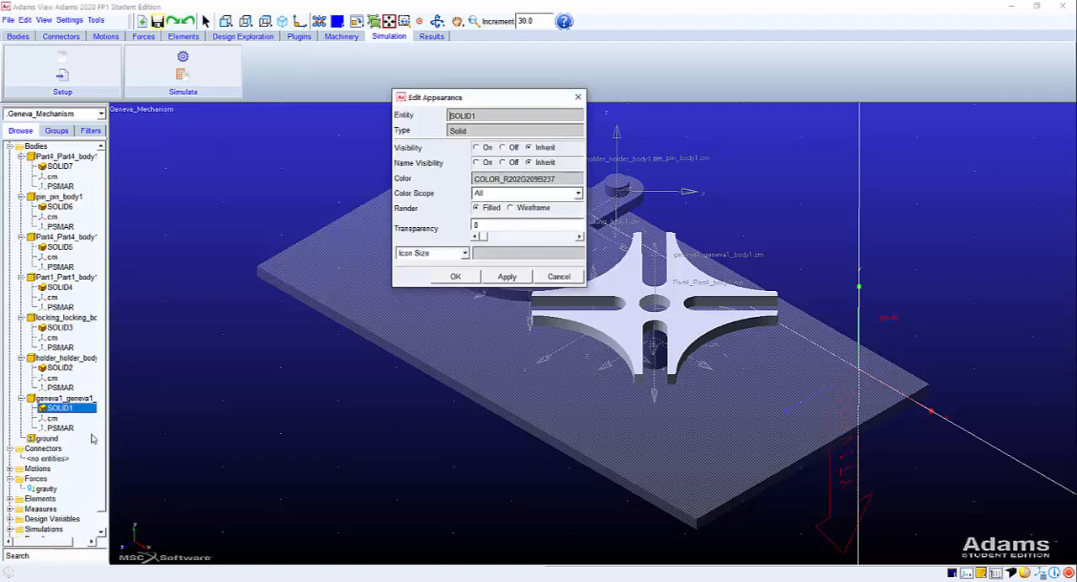
drag(515, 93, 270, 107)
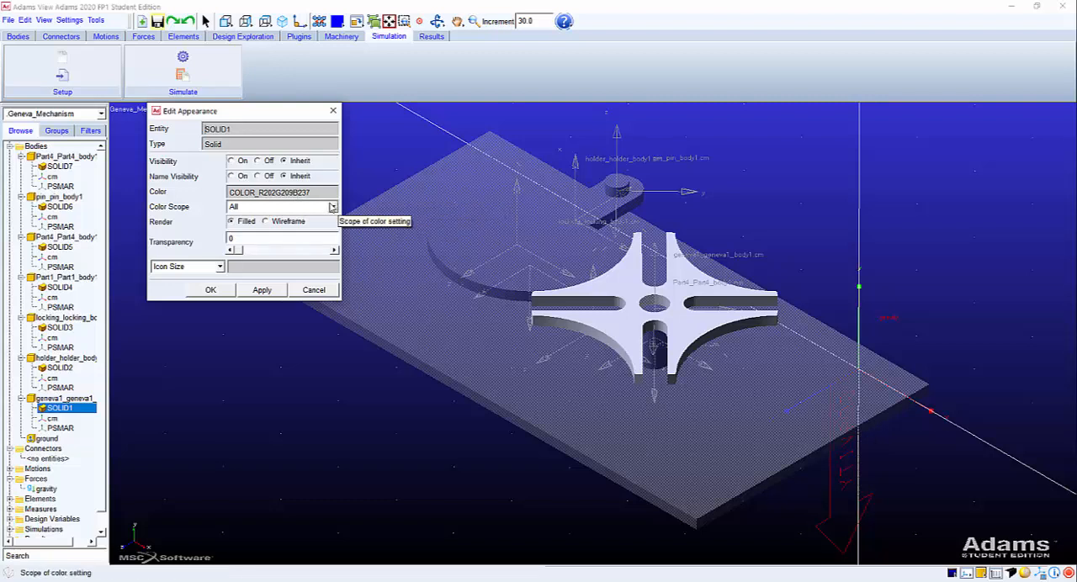
drag(318, 193, 207, 194)
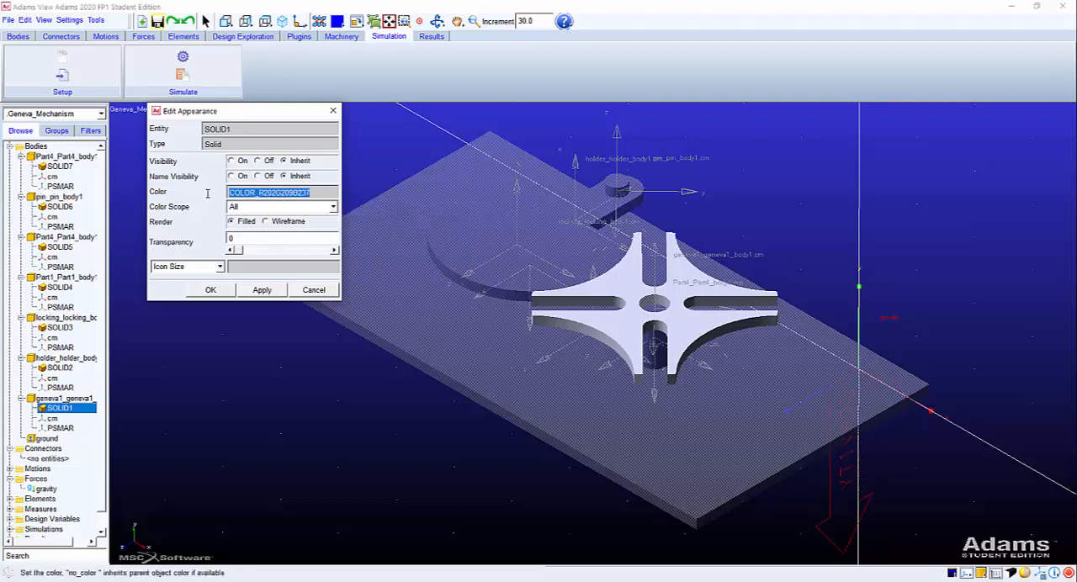
key(BackSpace)
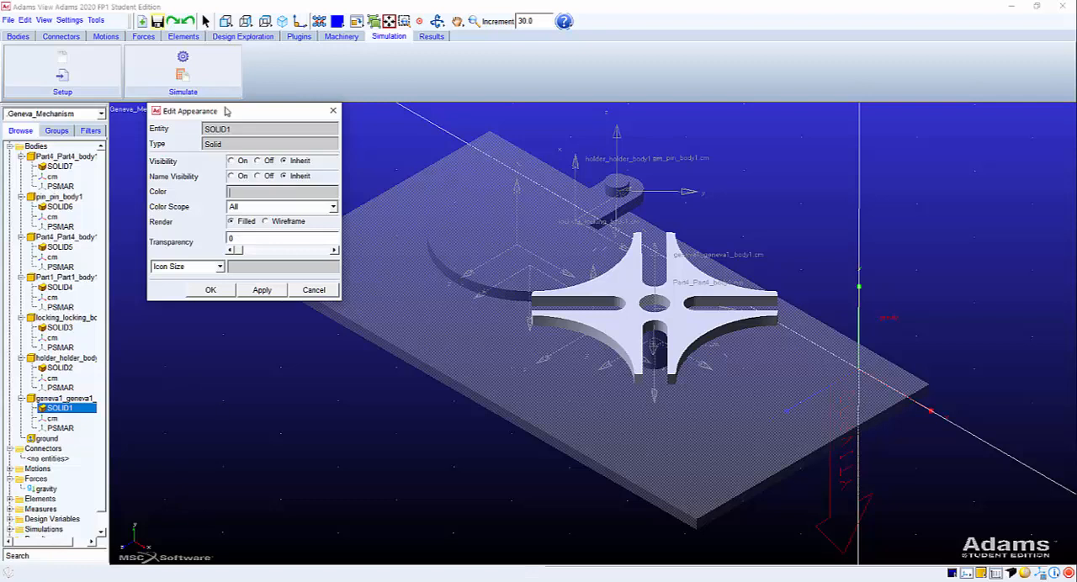
right_click(265, 192)
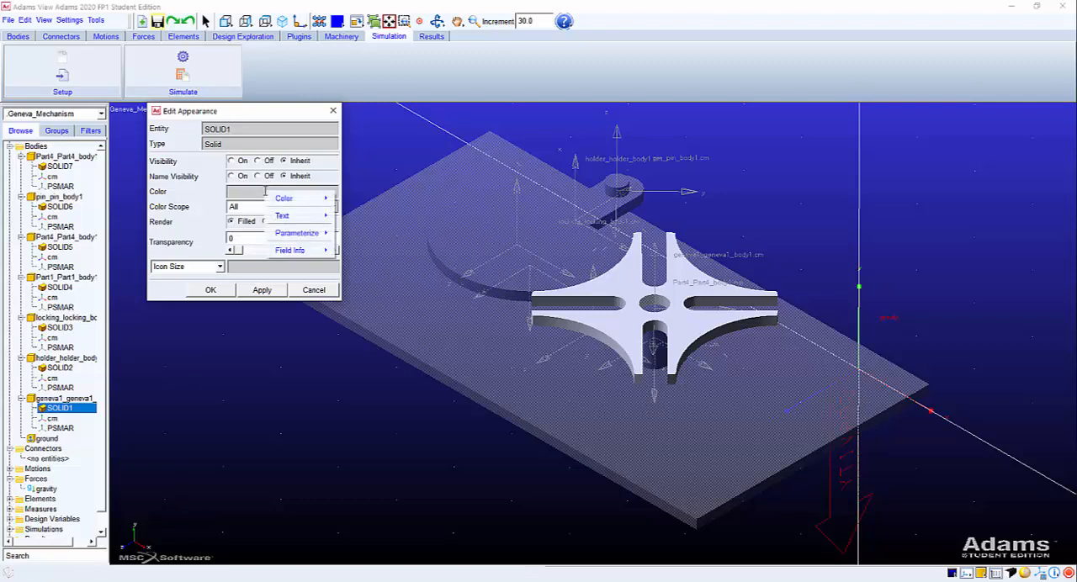
mouse_move(288, 199)
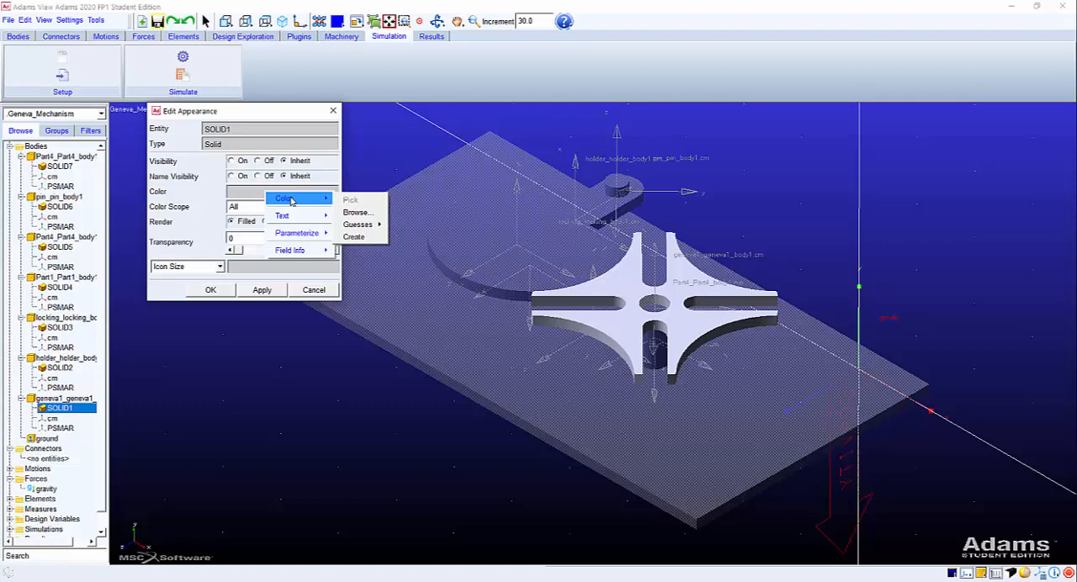
mouse_move(368, 227)
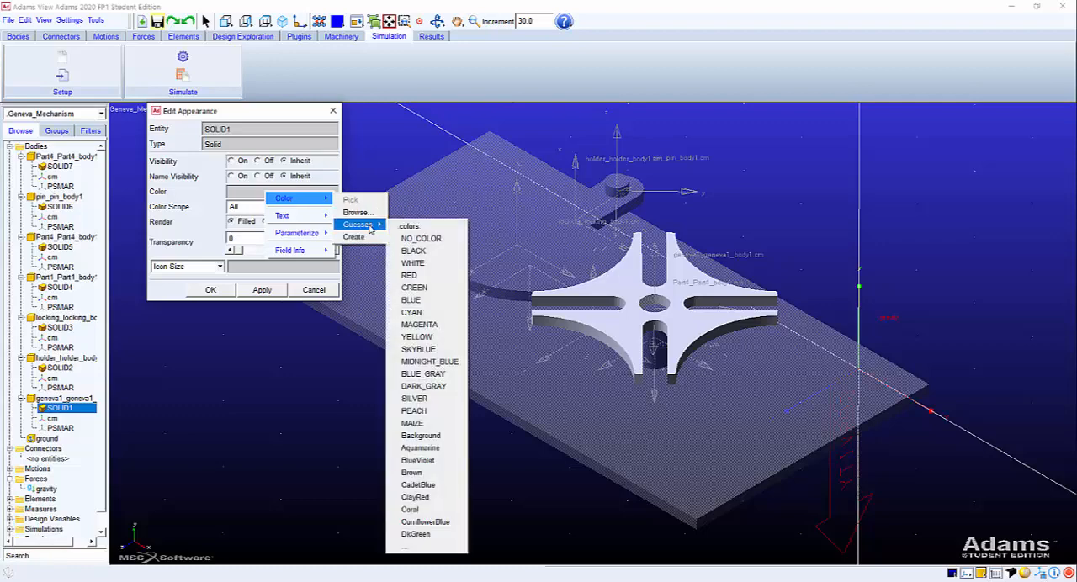
click(425, 301)
click(274, 287)
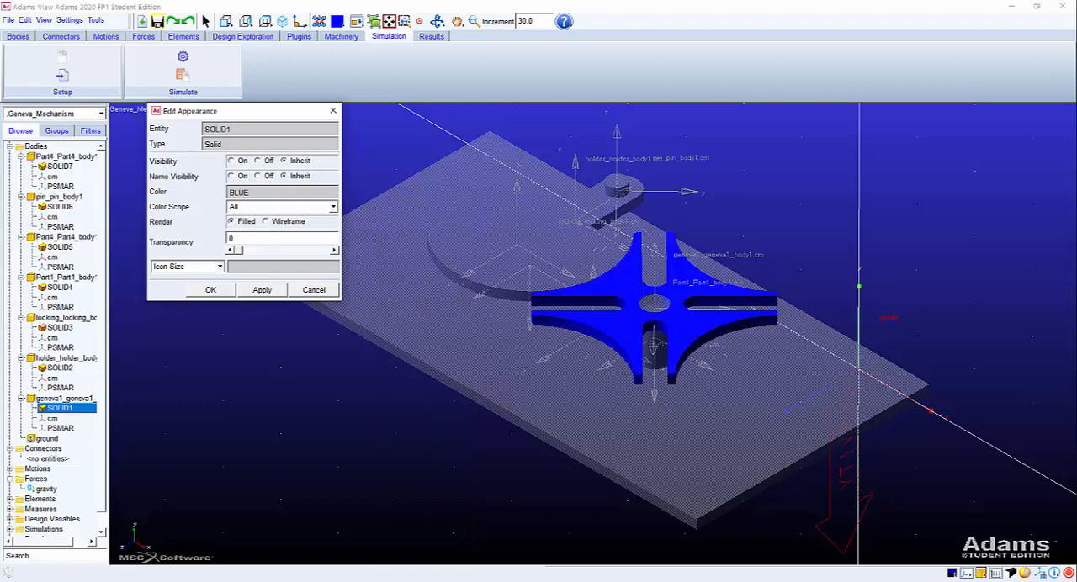
click(52, 257)
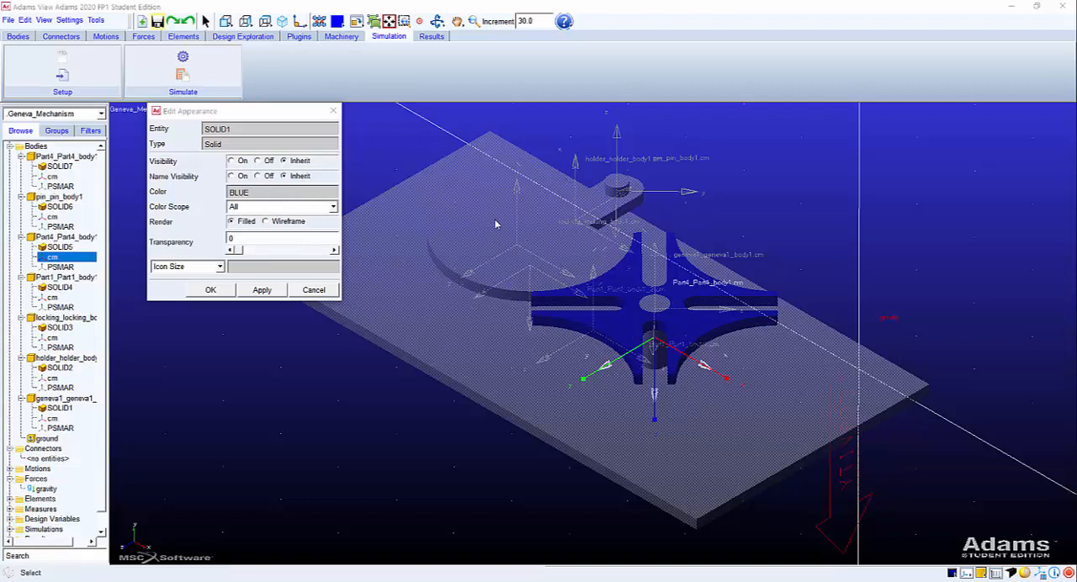
click(211, 291)
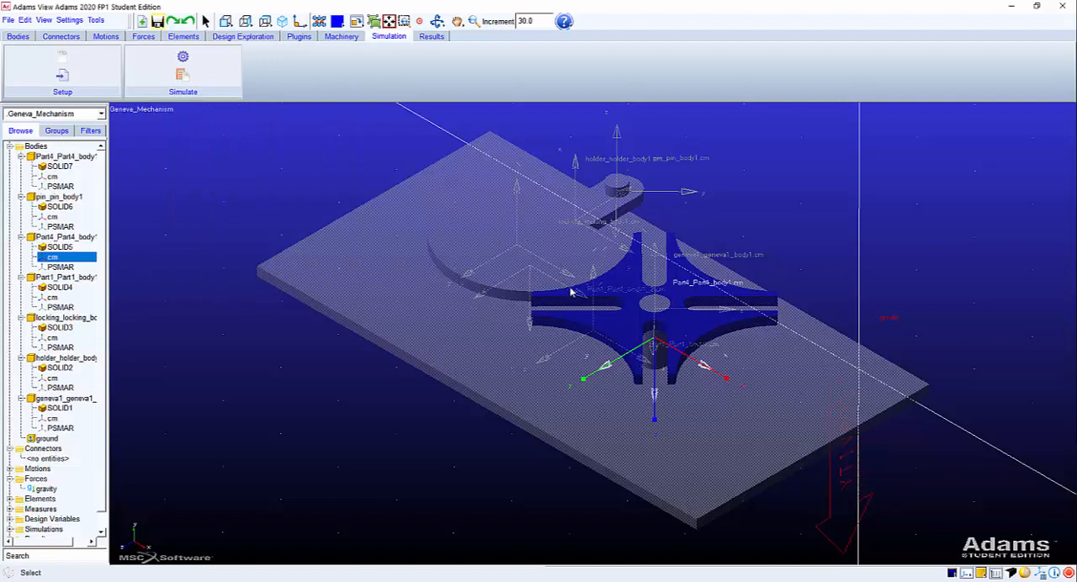
click(656, 307)
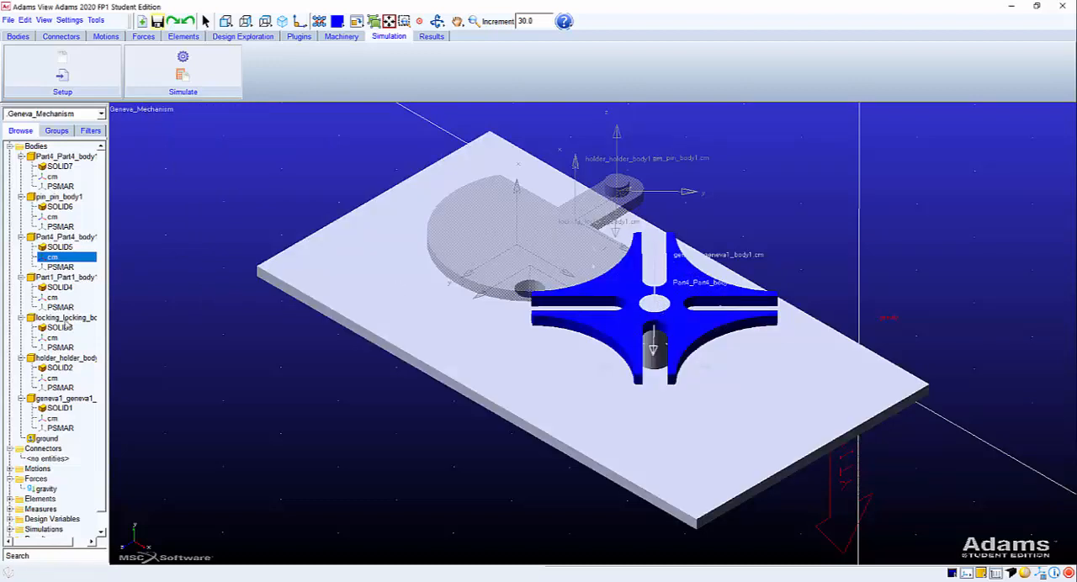
Identify the holder, locking disk, pin and both shaft bodies by highlighting each one in the model.
click(66, 356)
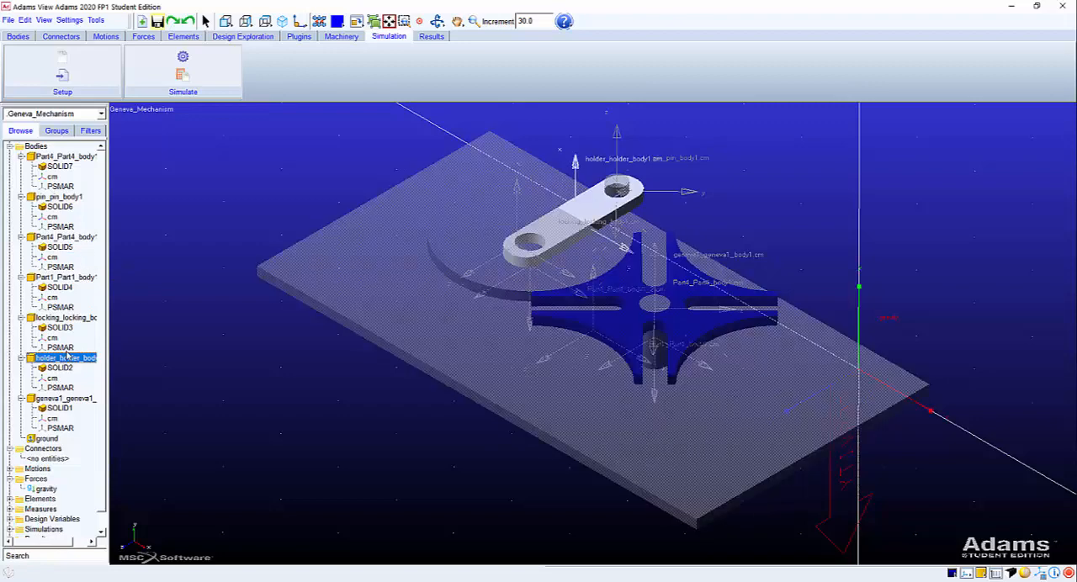
click(52, 319)
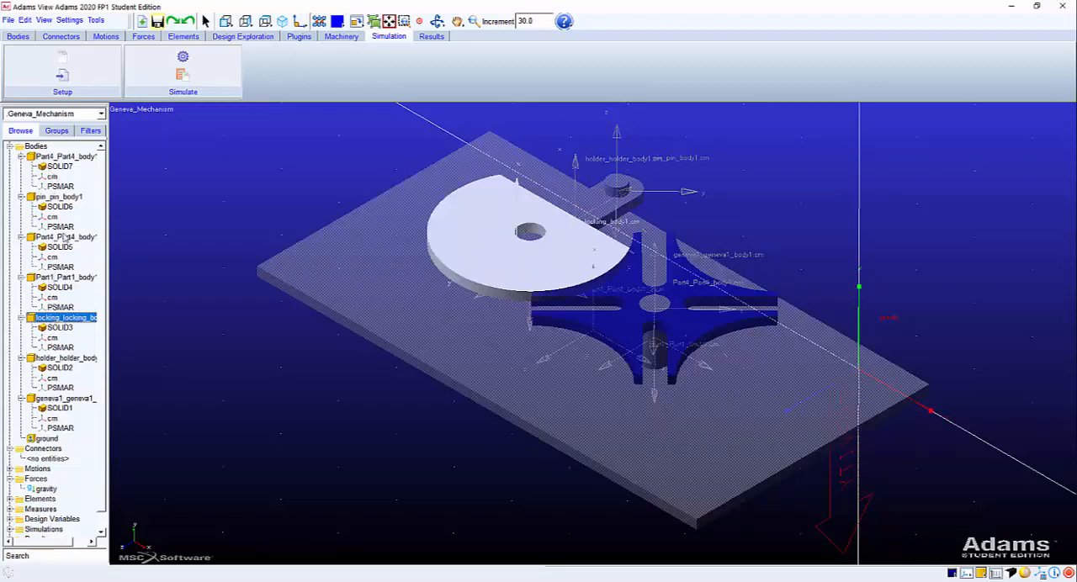
click(61, 199)
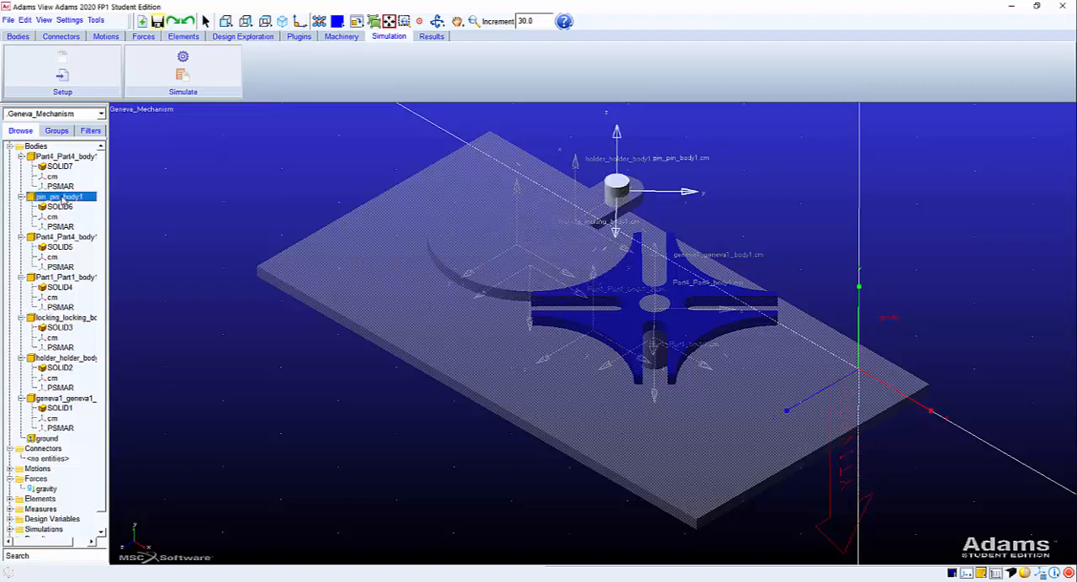
click(59, 238)
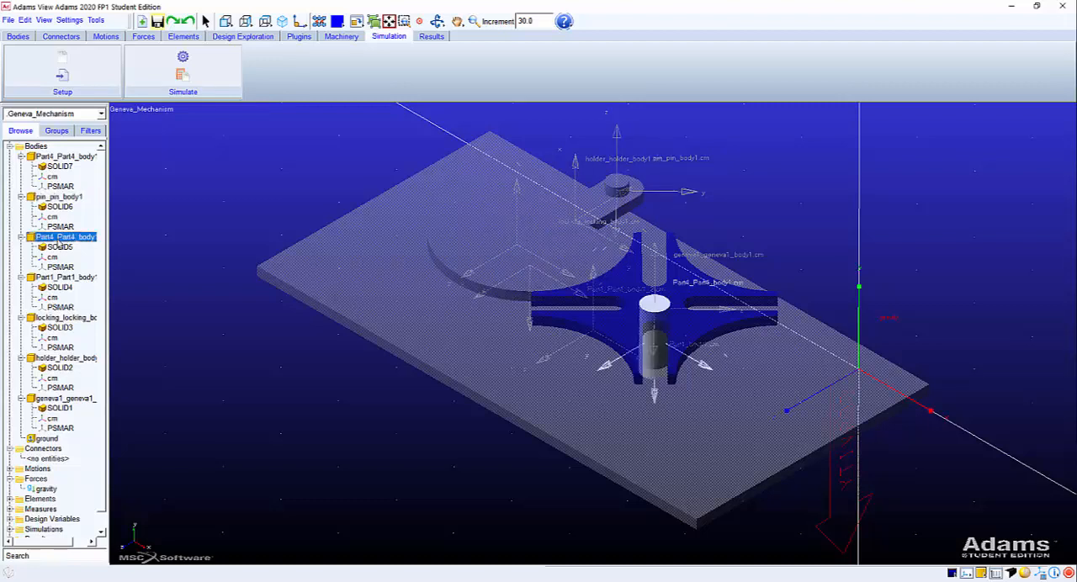
click(61, 157)
Widen the model browser and rename the Geneva wheel body geneva1_geneva1_body1 as Geneva_Wheel.
click(62, 399)
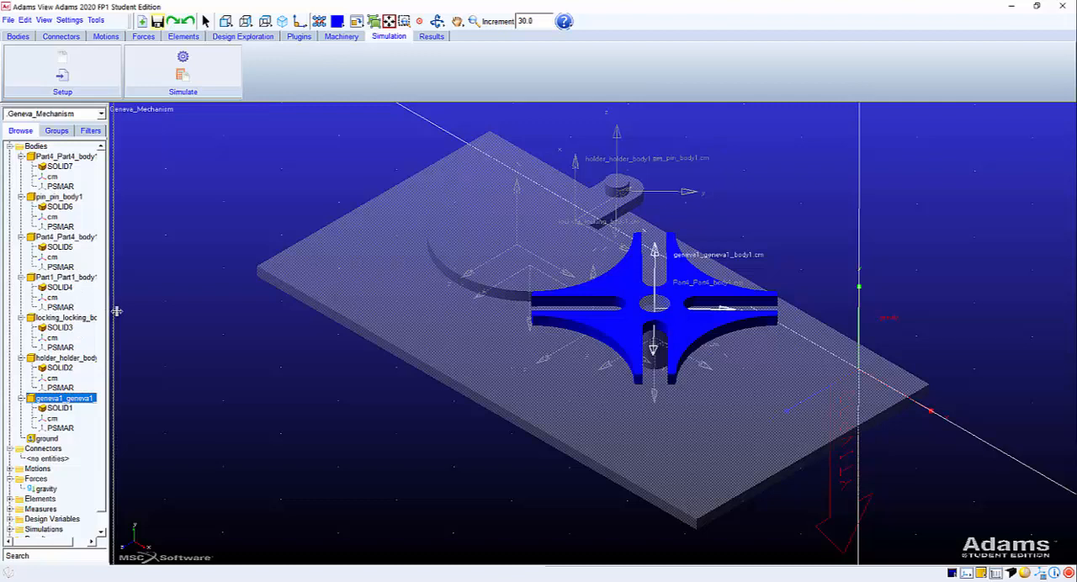
drag(109, 314, 159, 311)
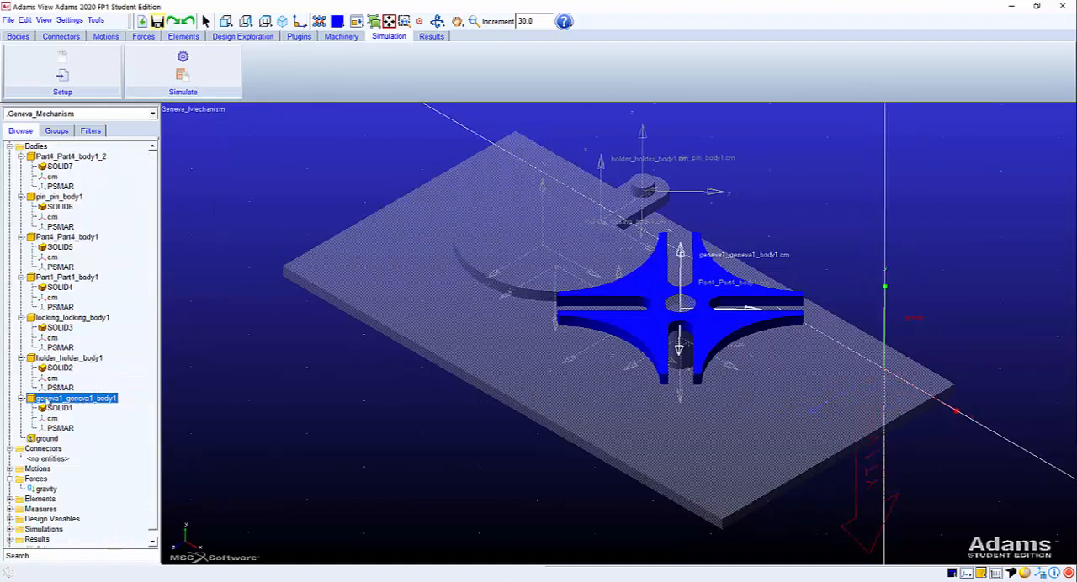
click(94, 404)
key(Home)
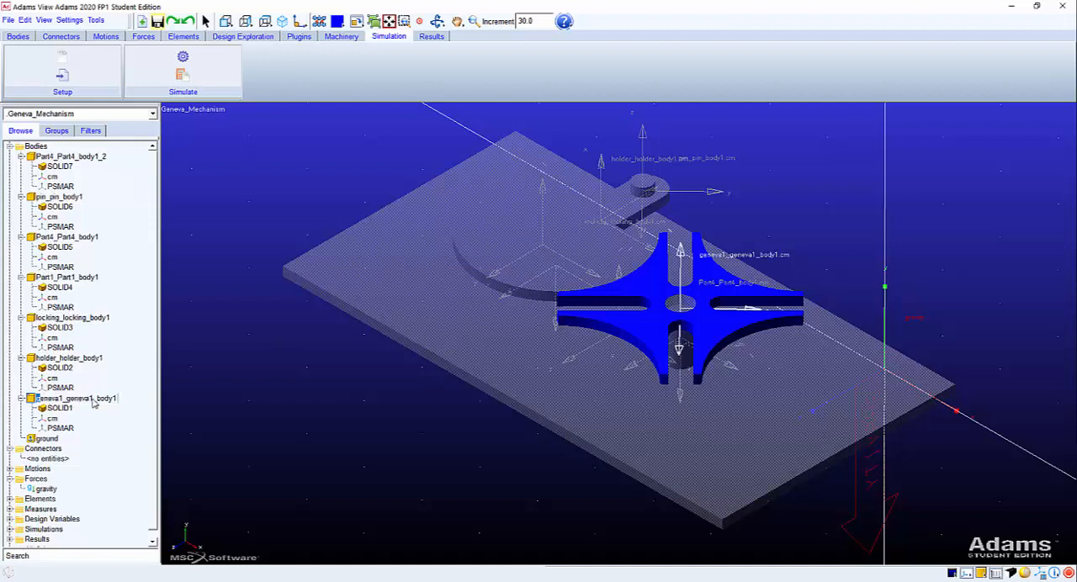
key(End)
key(Home)
key(Delete)
key(Delete)
key(Delete)
text(Gen)
key(shift+End)
text(_Wheel)
key(Return)
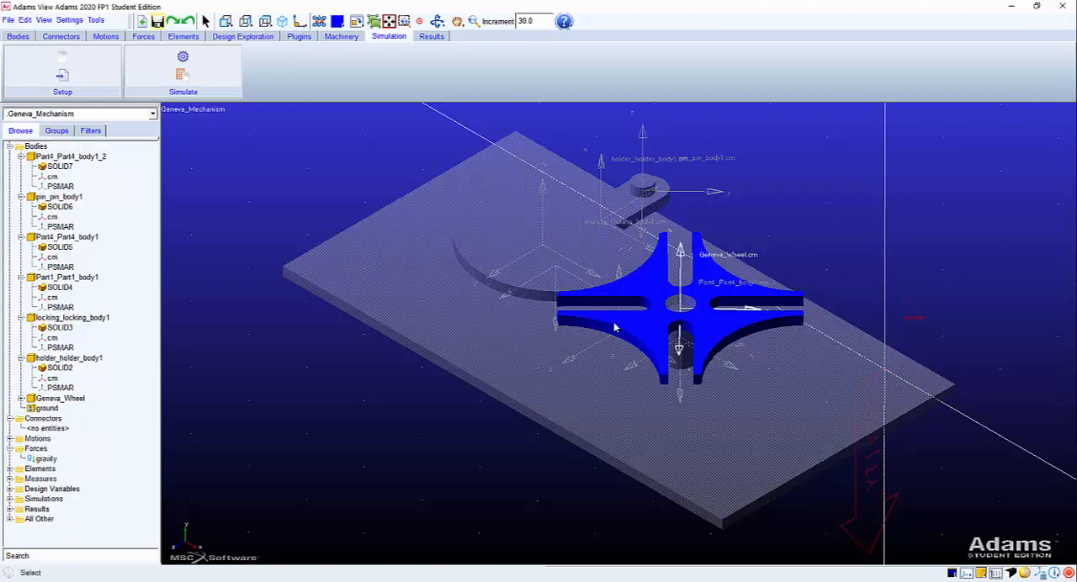
Rename the slotted arm body holder_holder_body1 as Holder.
click(76, 399)
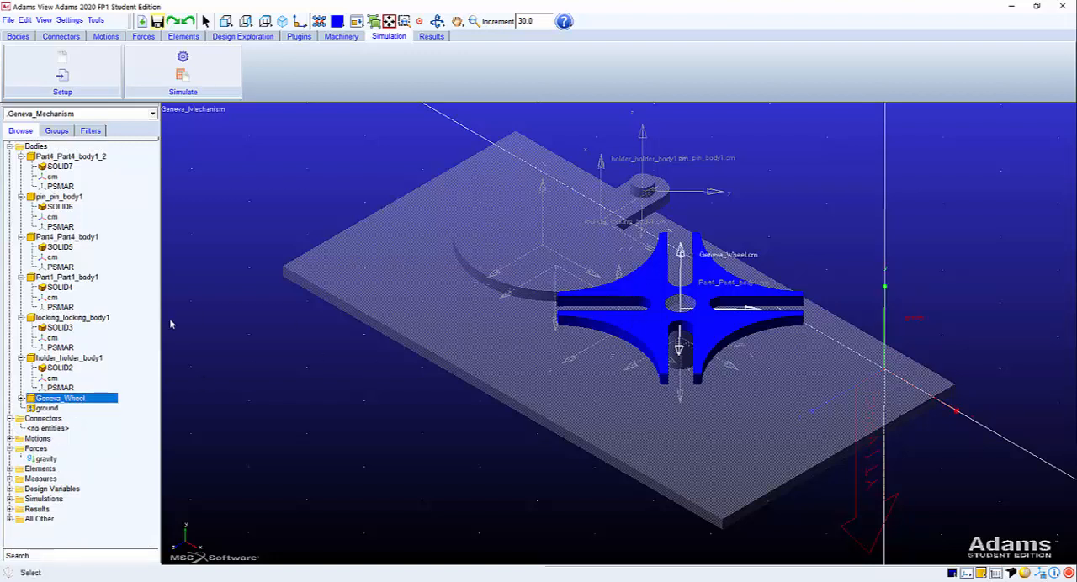
click(77, 359)
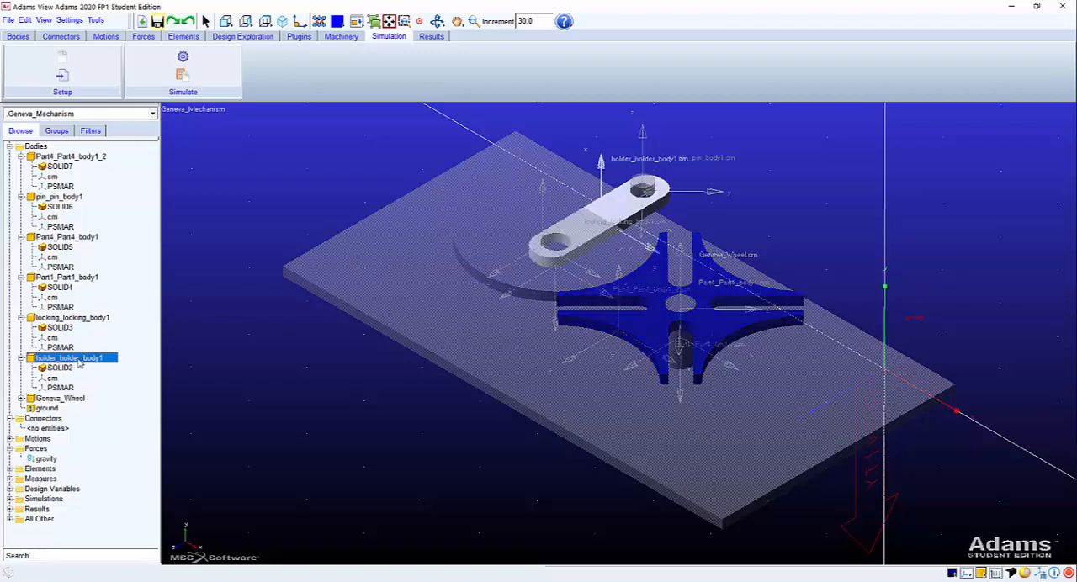
click(75, 360)
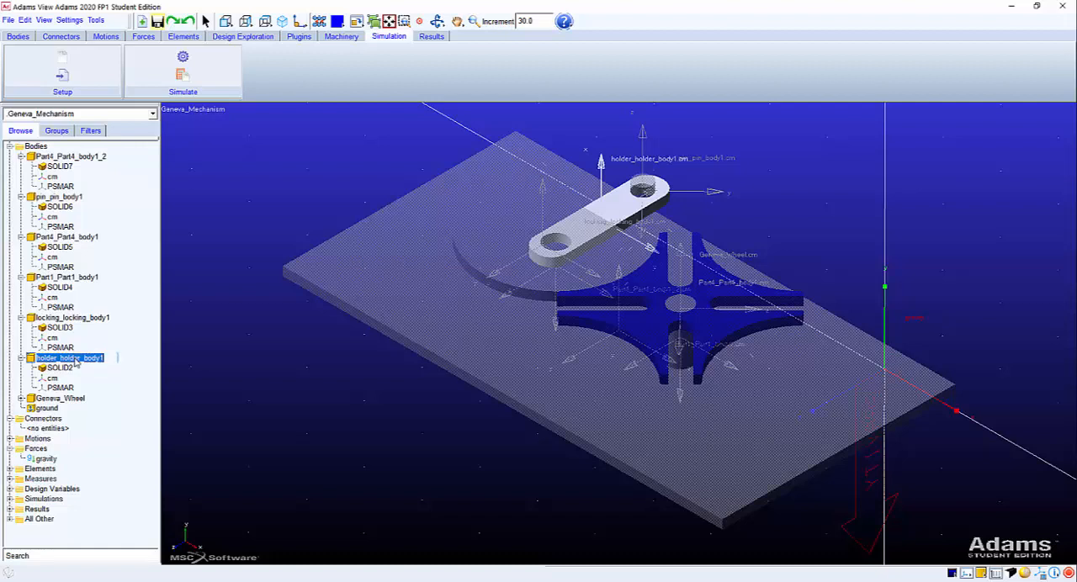
click(75, 360)
text(H)
key(shift+End)
key(Delete)
key(Return)
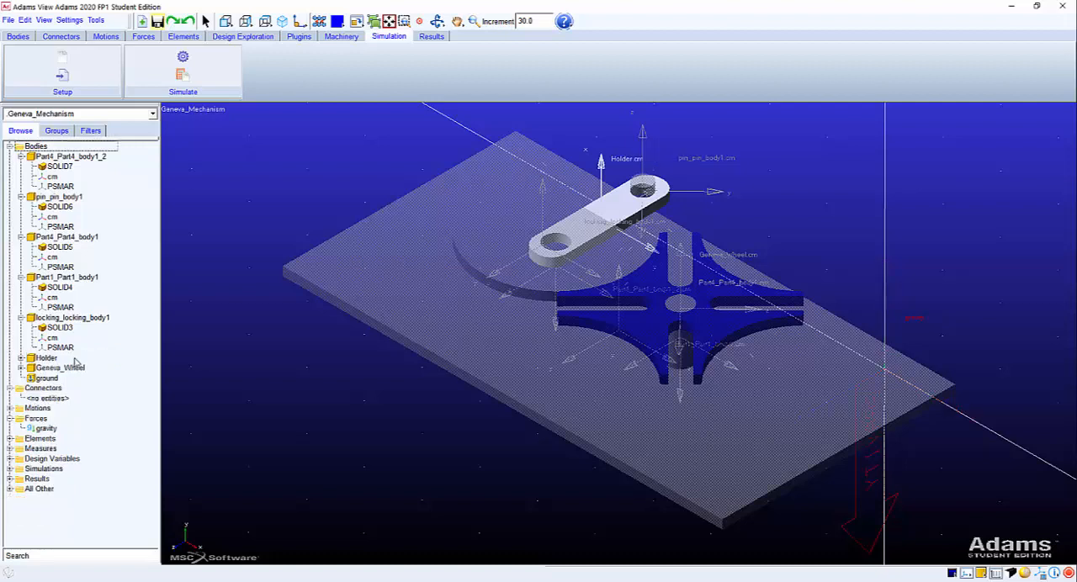
Rename the locking plate body locking_locking_body1 as Locking_Disk.
click(70, 318)
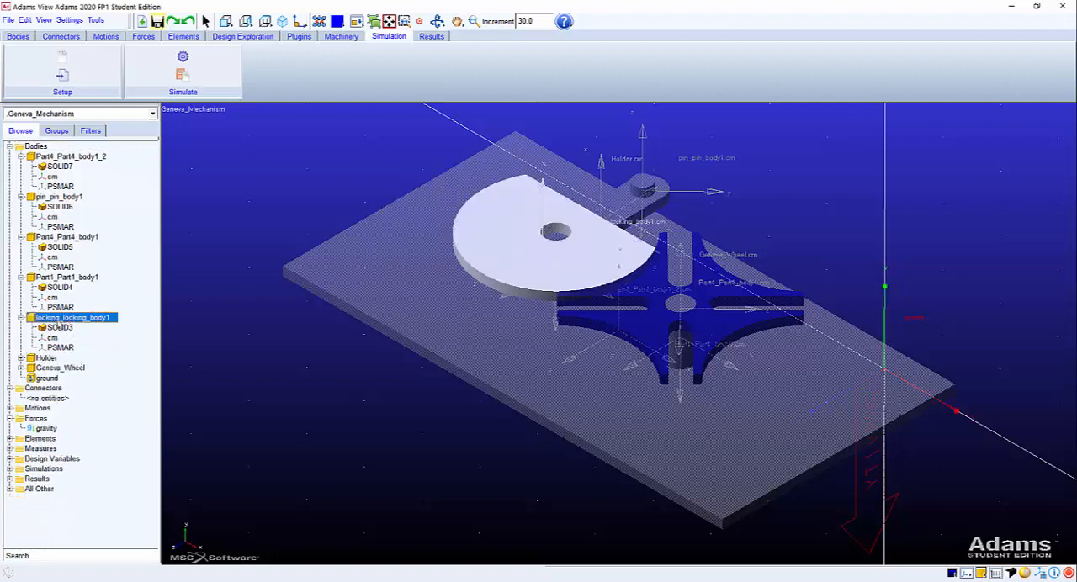
click(69, 319)
click(64, 319)
drag(65, 318, 15, 310)
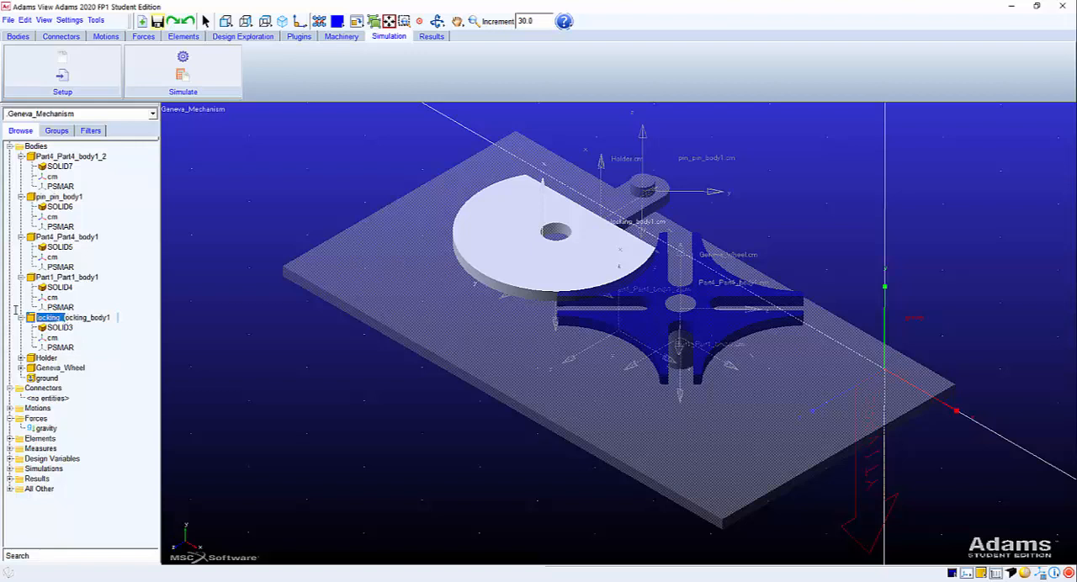
text(L)
key(shift+End)
text(Disk)
key(Return)
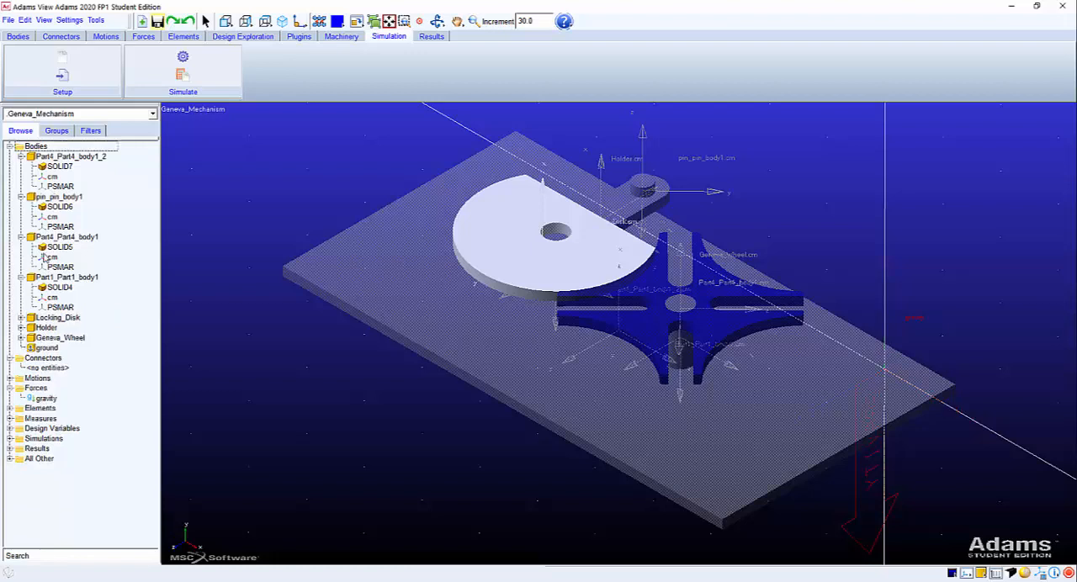
Rename the rectangular base plate body Part1_Part1_body1 as Base.
click(77, 278)
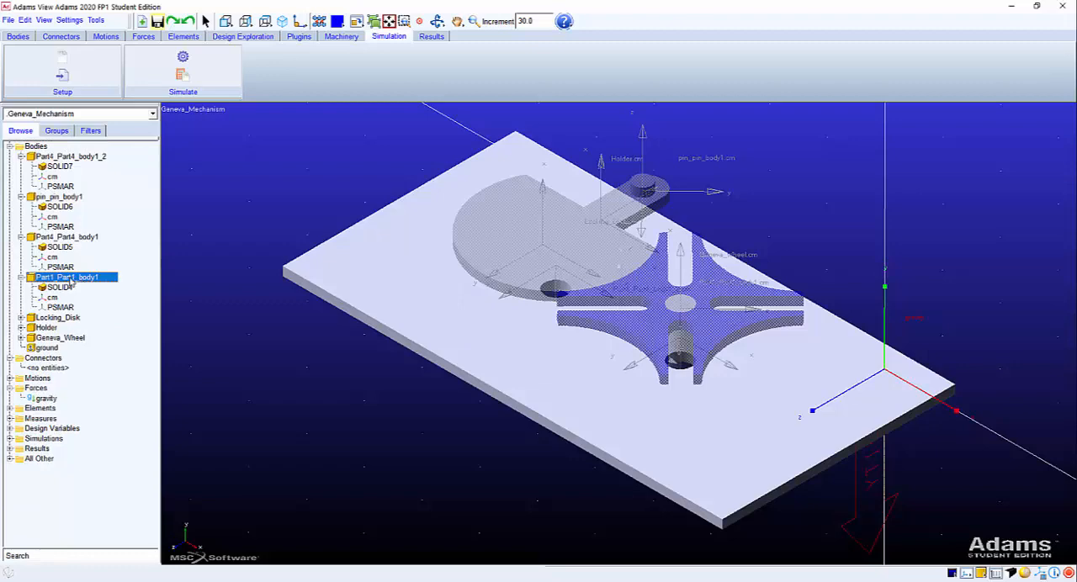
click(70, 278)
click(60, 267)
click(59, 278)
click(110, 278)
text(Bas)
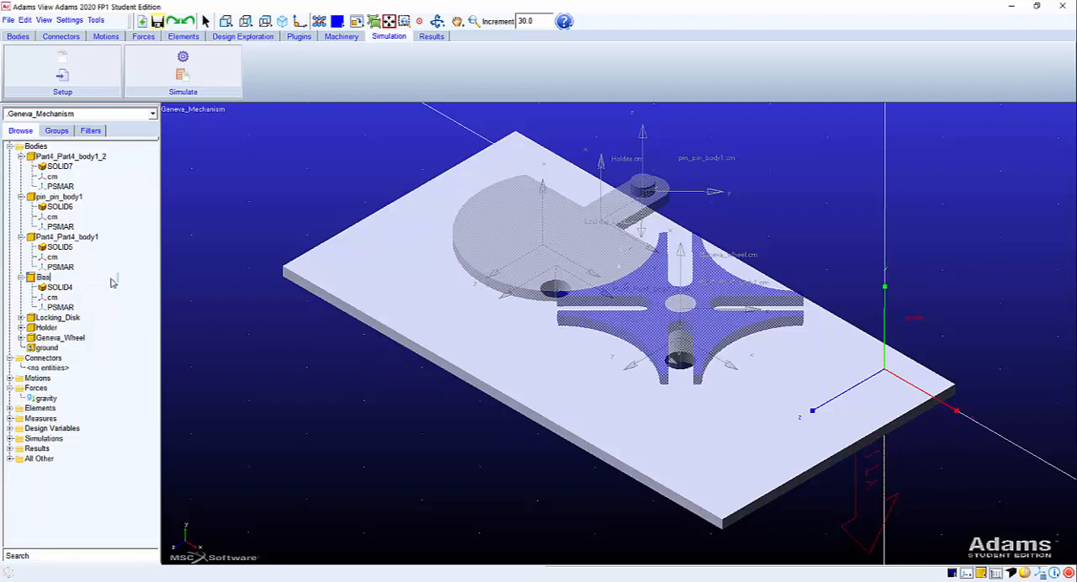
text(e)
key(Return)
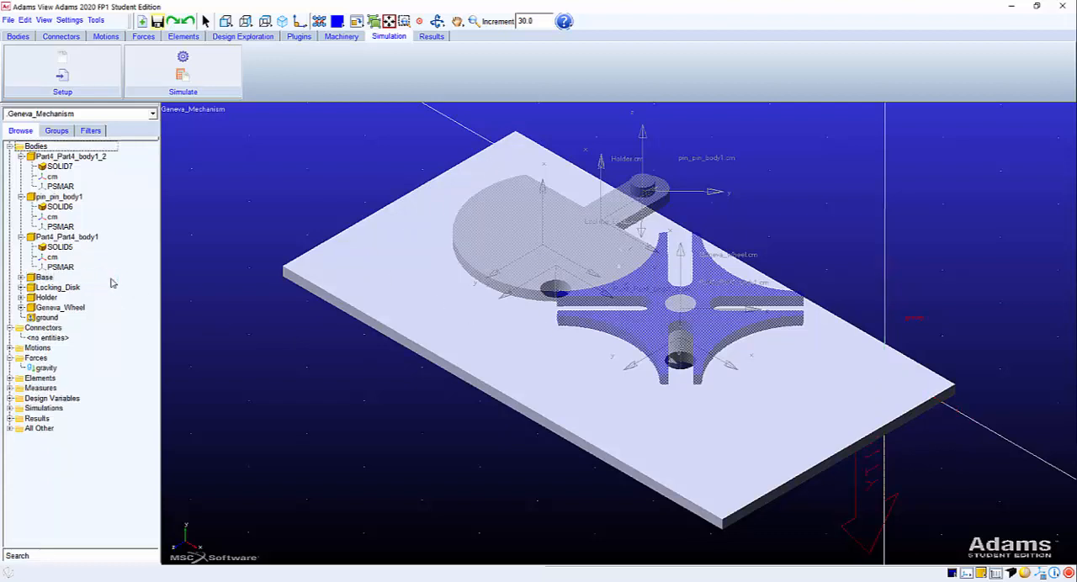
Rename the Geneva wheel's shaft body Part4_Part4_body1 as GW_Shaft.
click(80, 239)
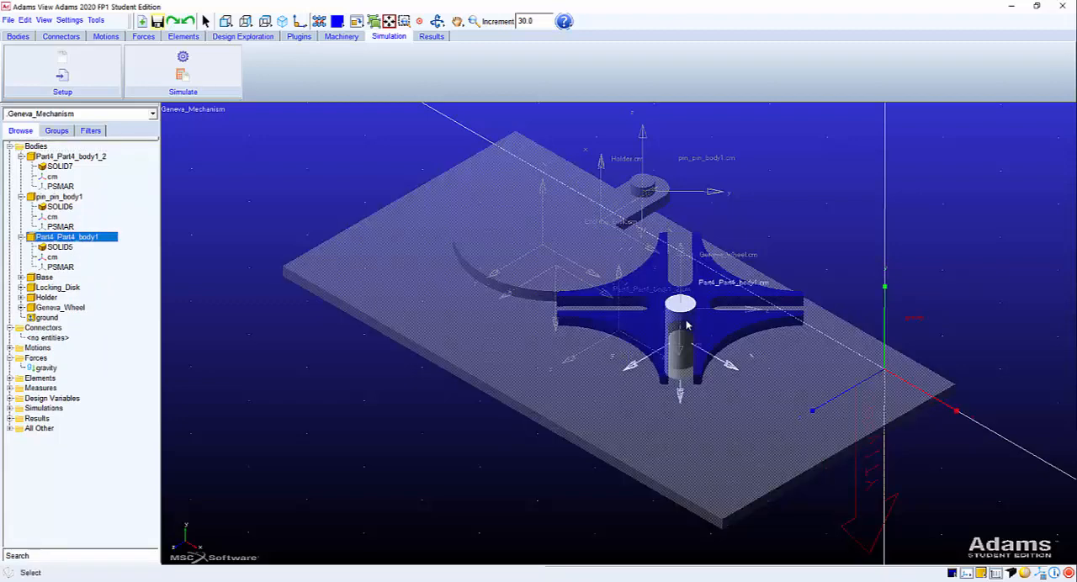
click(115, 239)
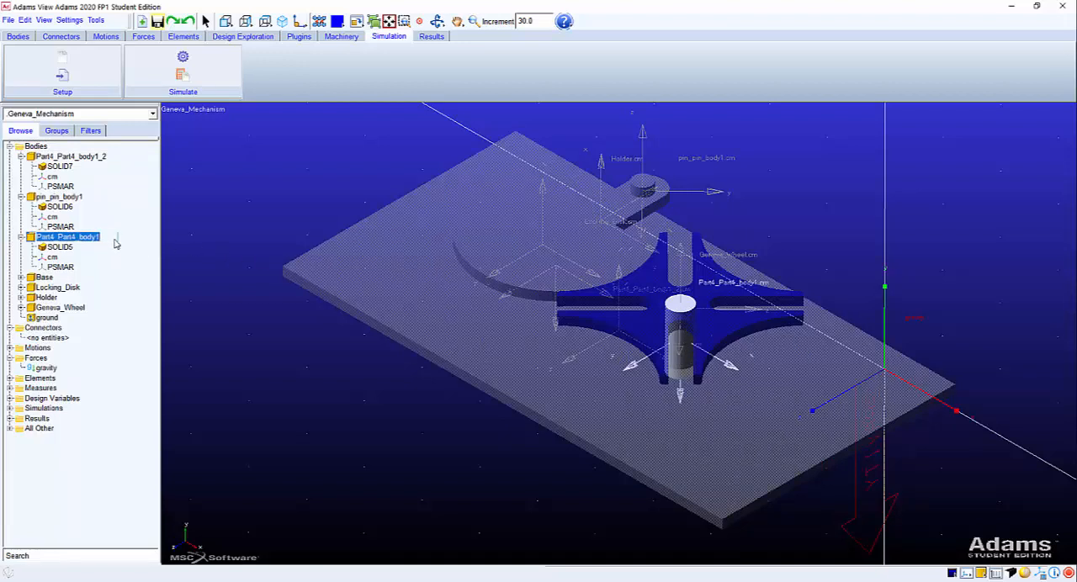
text(GW_Sh)
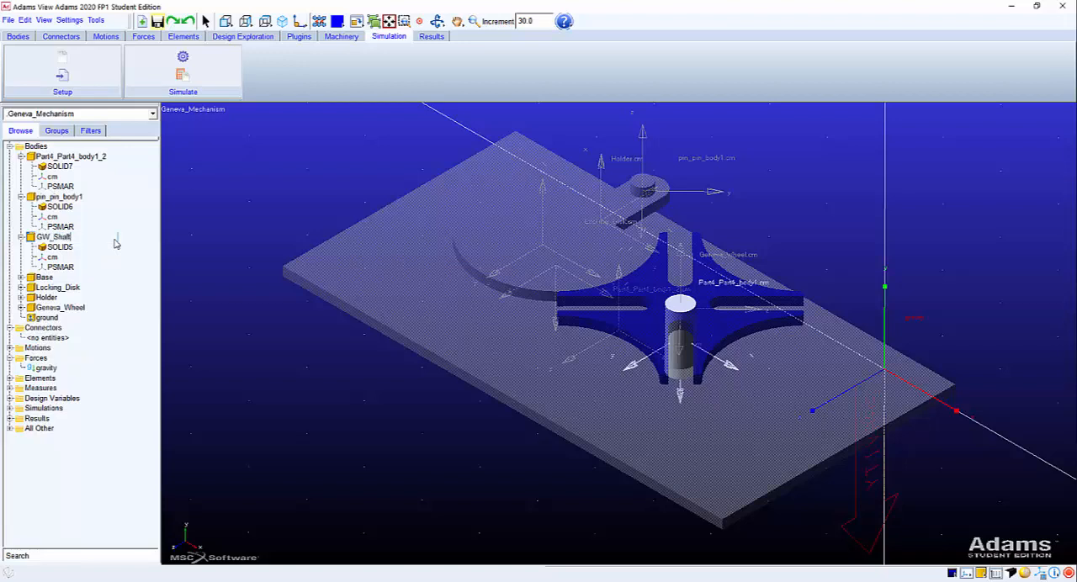
text(aft)
key(Return)
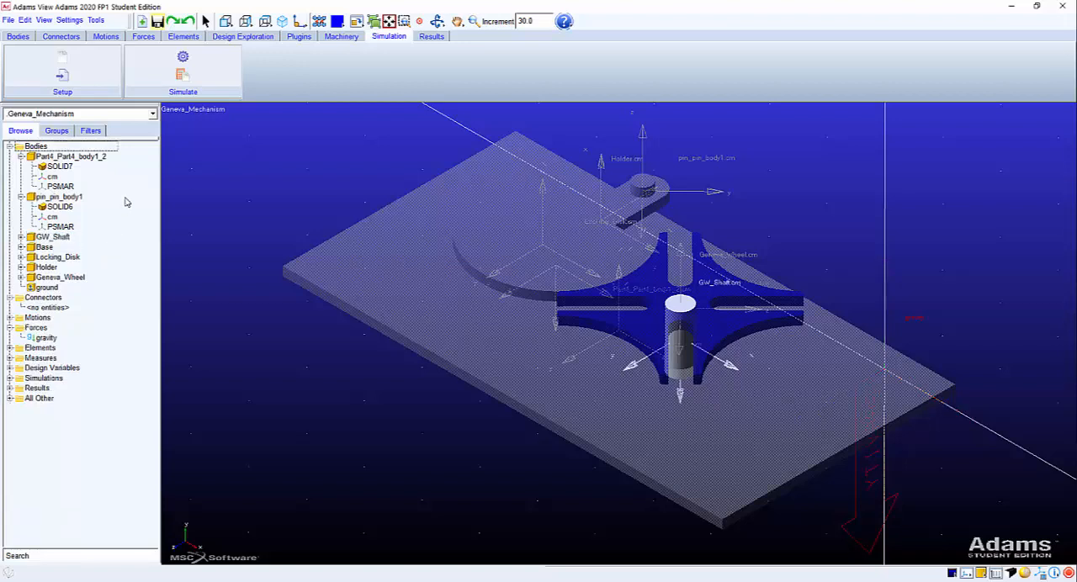
Rename the pin body on the holder's outer end as Contact_Pin.
click(52, 199)
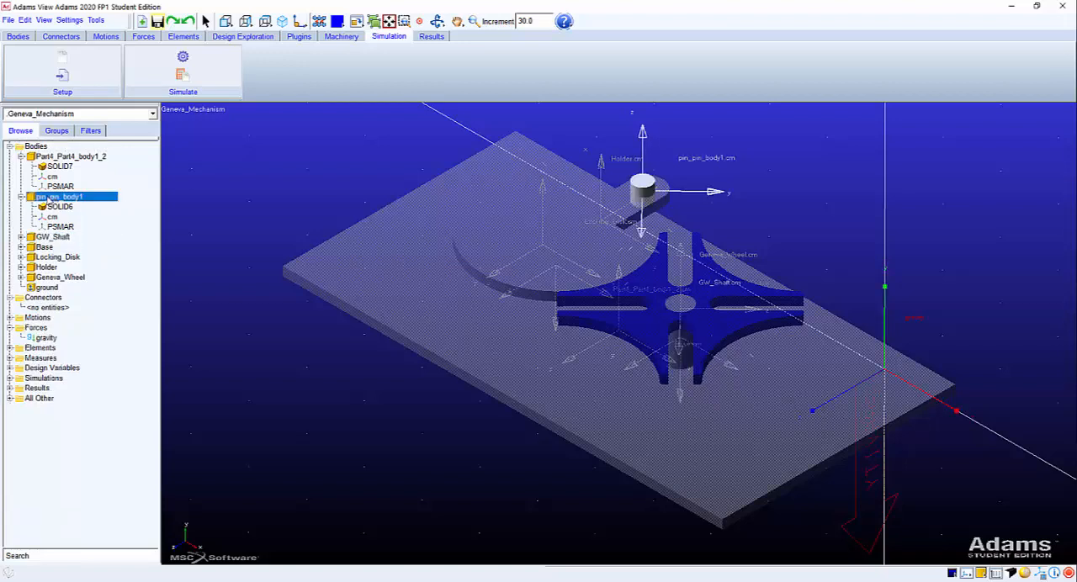
click(86, 200)
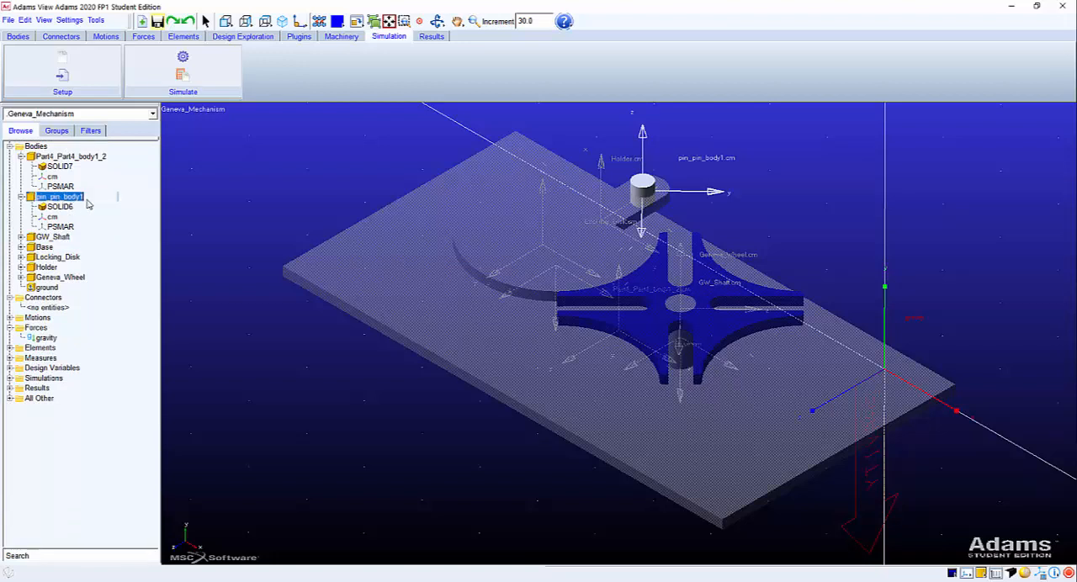
text(Contact_Pin)
key(Return)
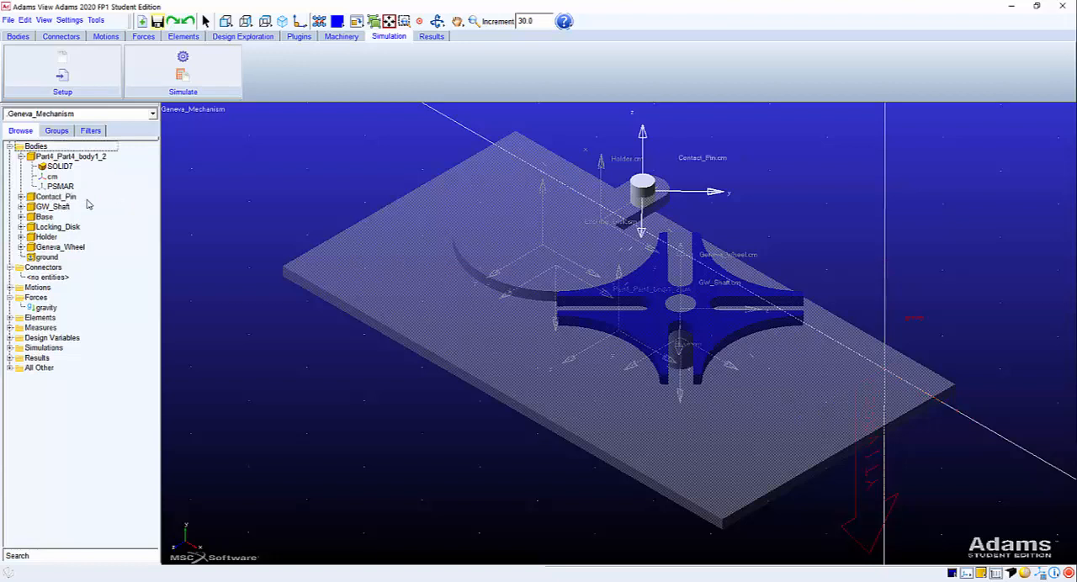
Rename the locking disk's shaft body Part4_Part4_body1_2 as LD_Shaft.
click(66, 159)
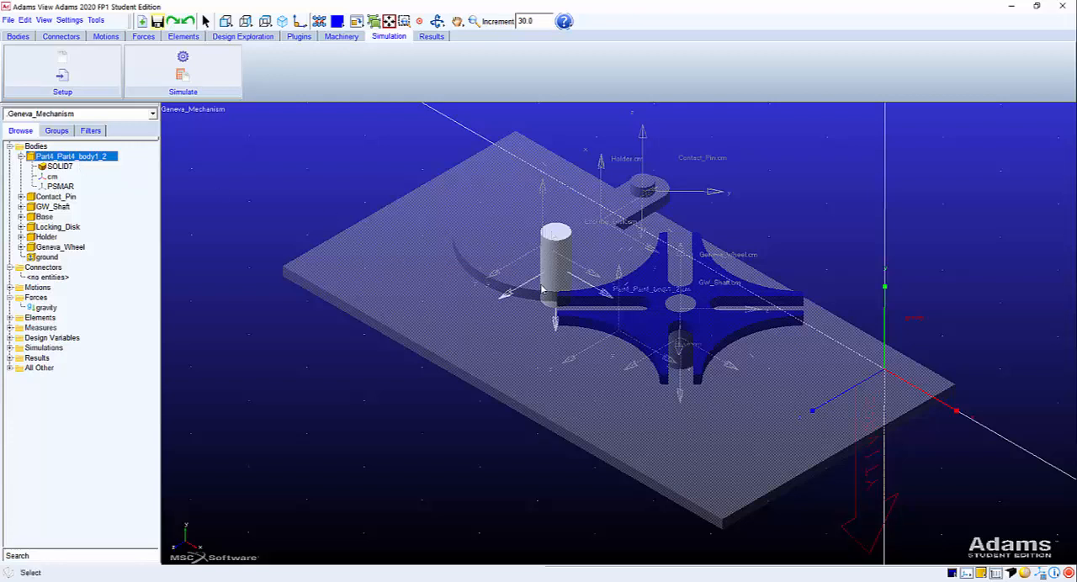
click(92, 160)
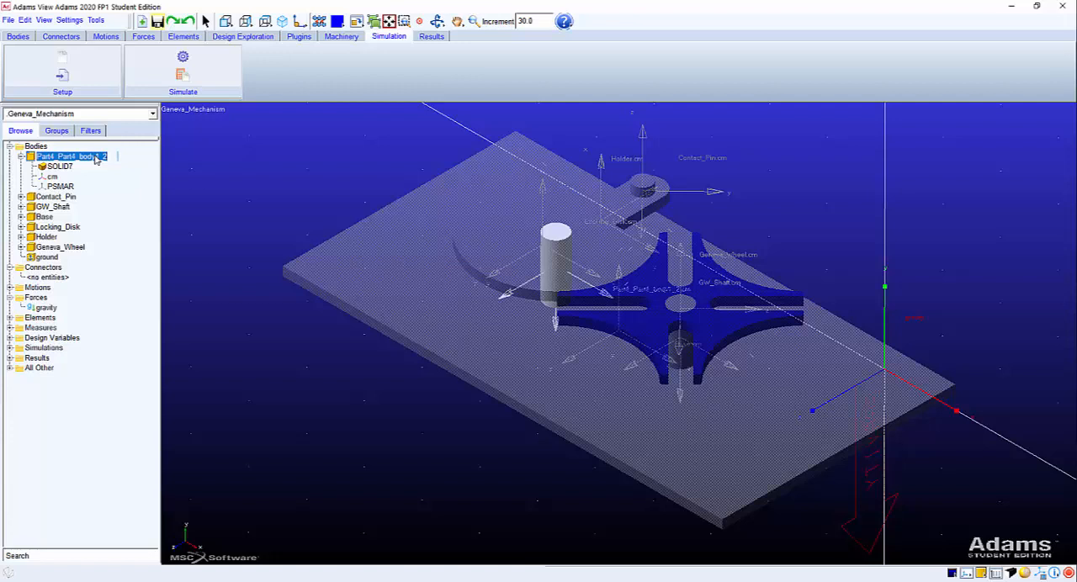
text(LD_Shaft)
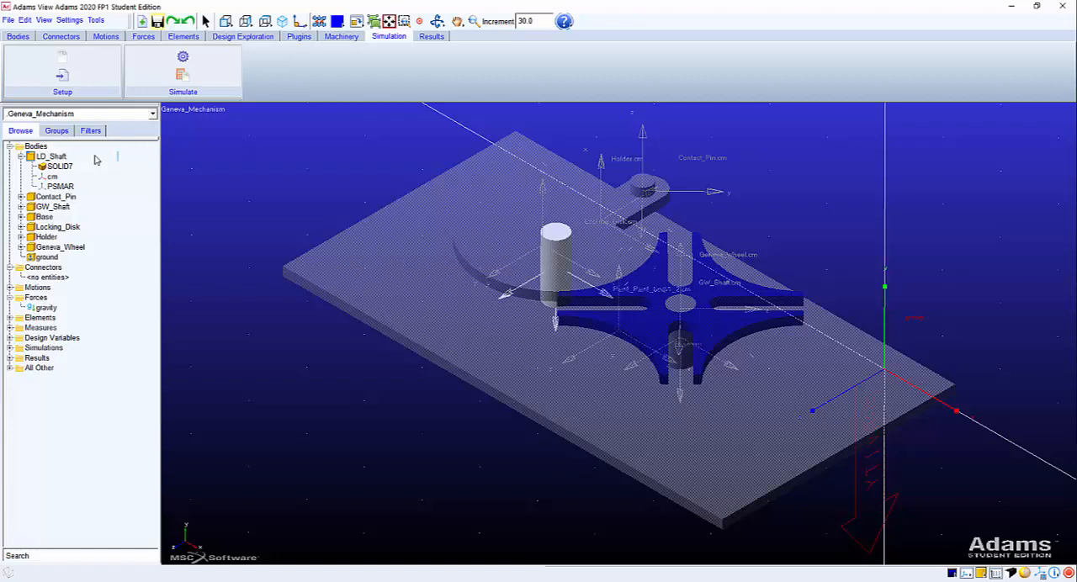
key(Return)
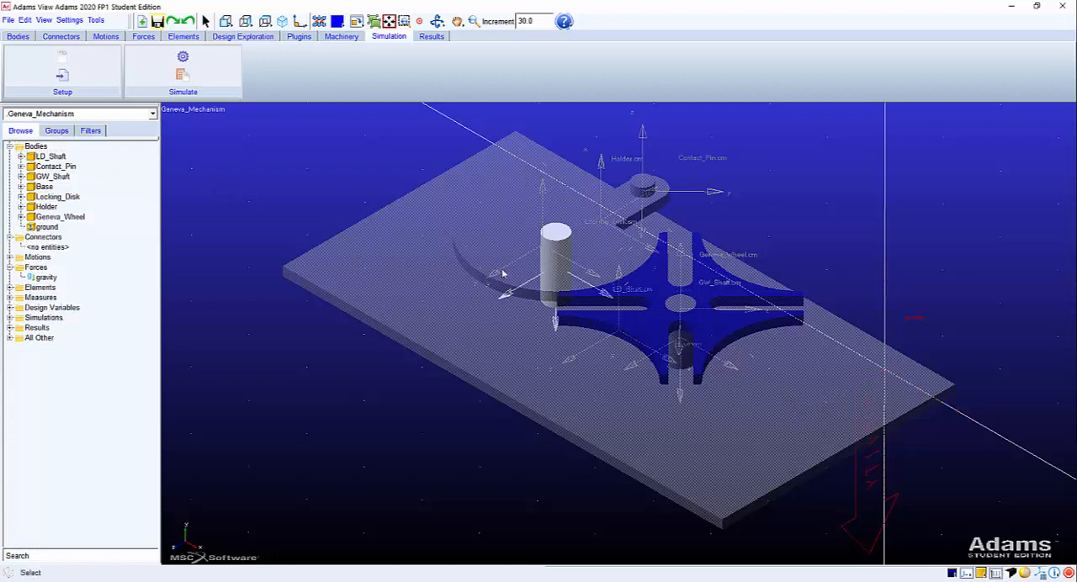
Check the renamed LD_Shaft, Contact_Pin and GW_Shaft bodies by highlighting each in the model.
click(50, 156)
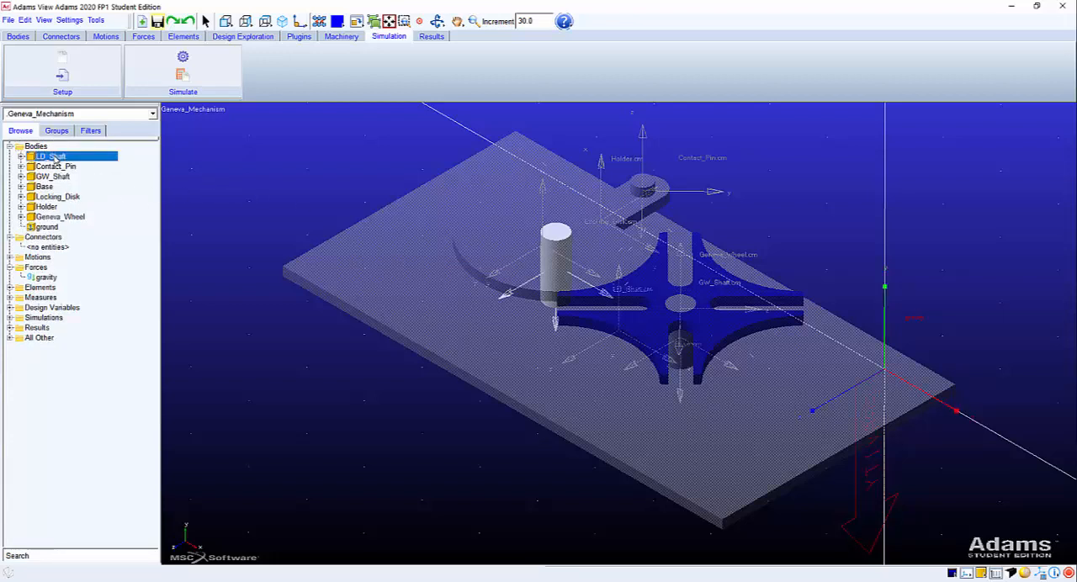
click(54, 166)
click(52, 176)
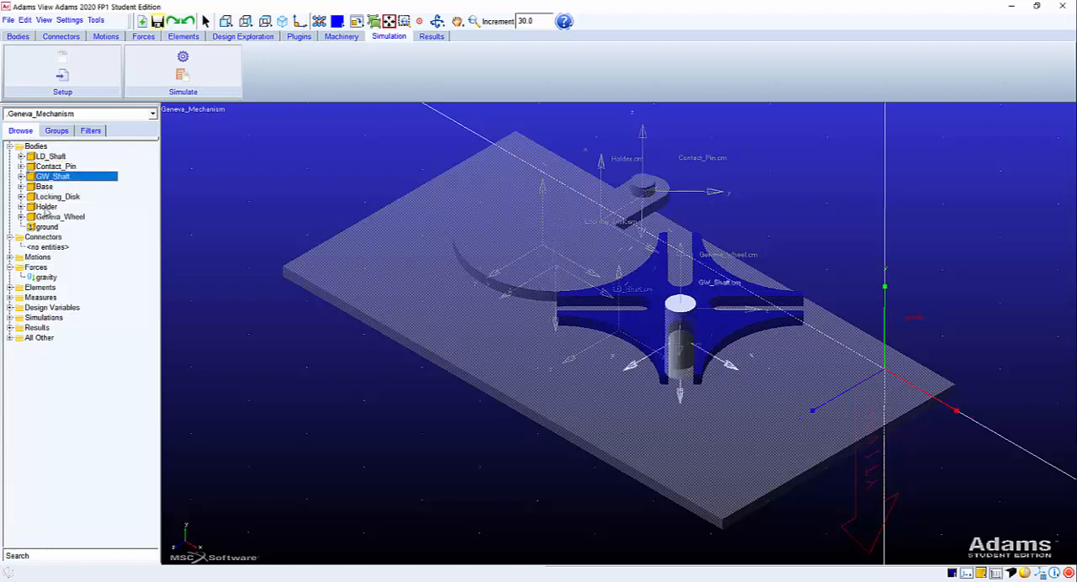
Set the colour of the LD_Shaft body's solid, SOLID7, to YELLOW.
click(52, 159)
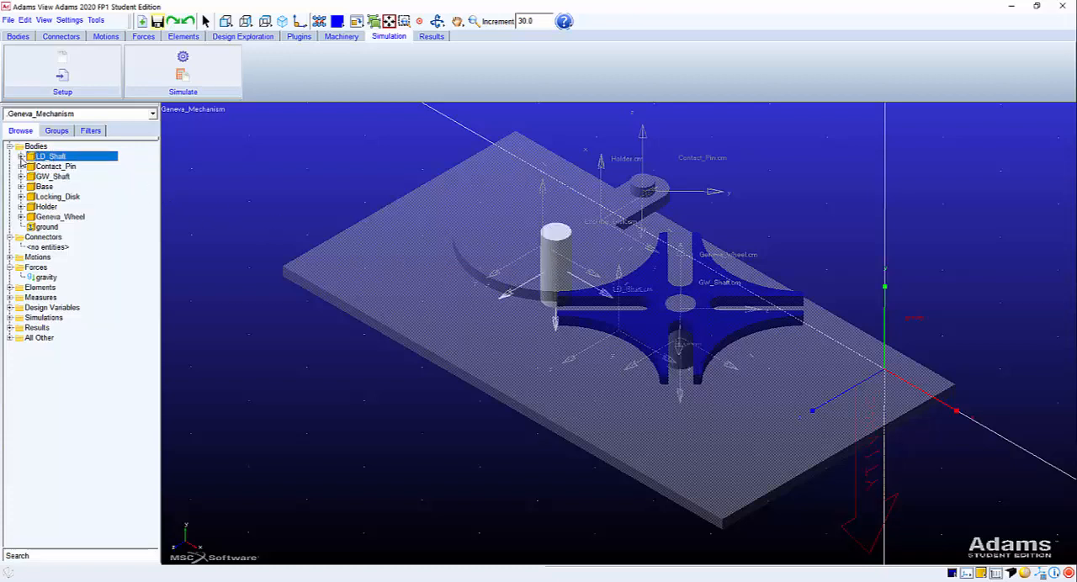
click(20, 156)
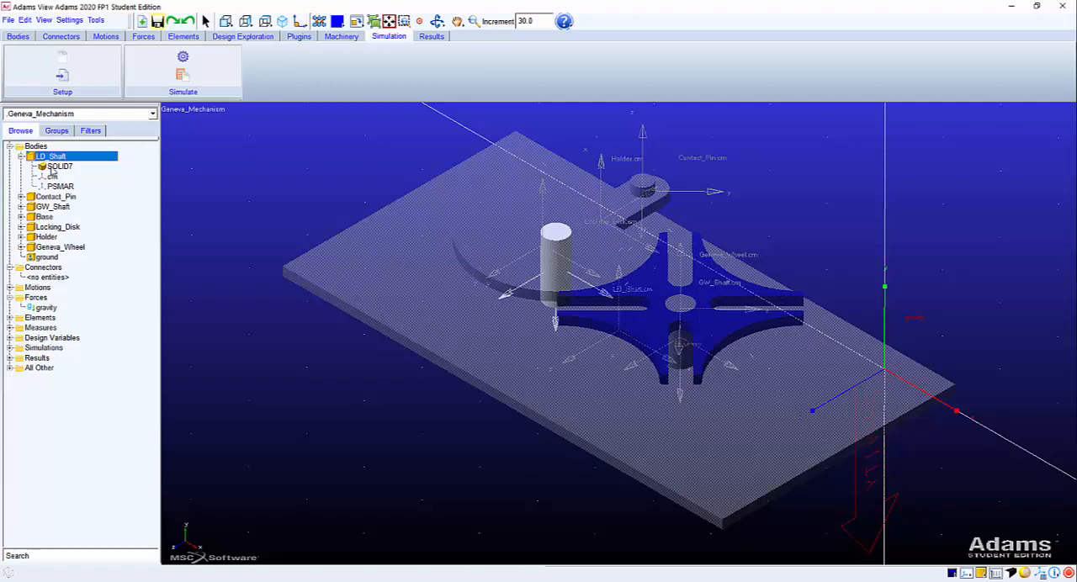
click(55, 166)
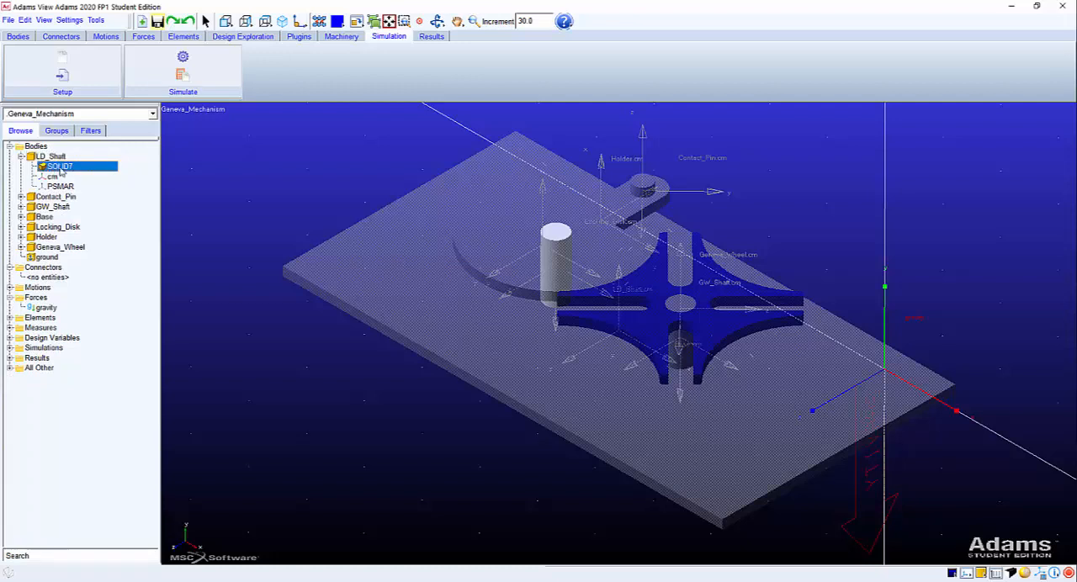
right_click(61, 169)
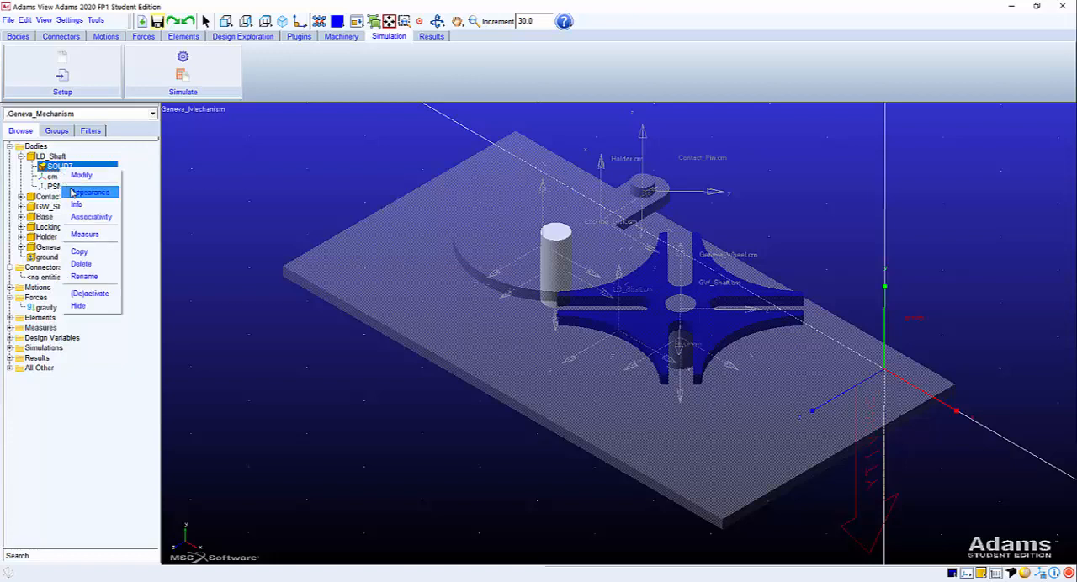
click(89, 192)
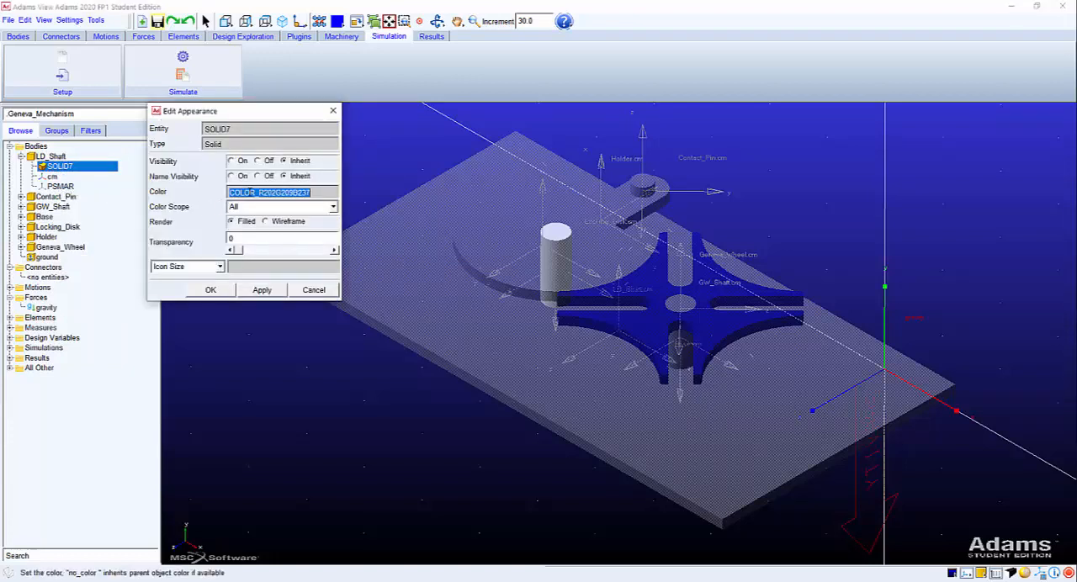
right_click(250, 194)
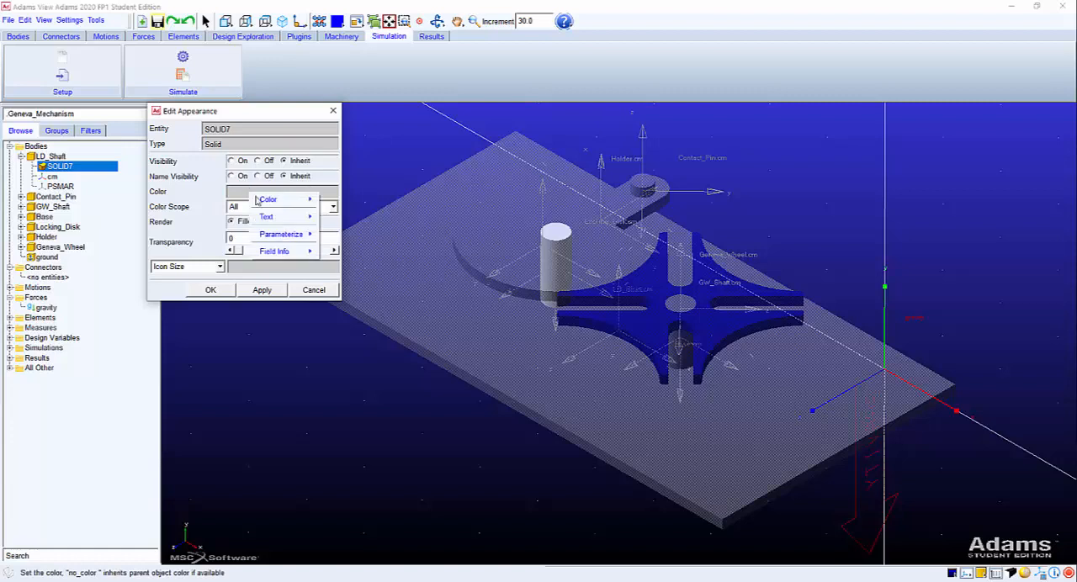
mouse_move(278, 199)
mouse_move(353, 227)
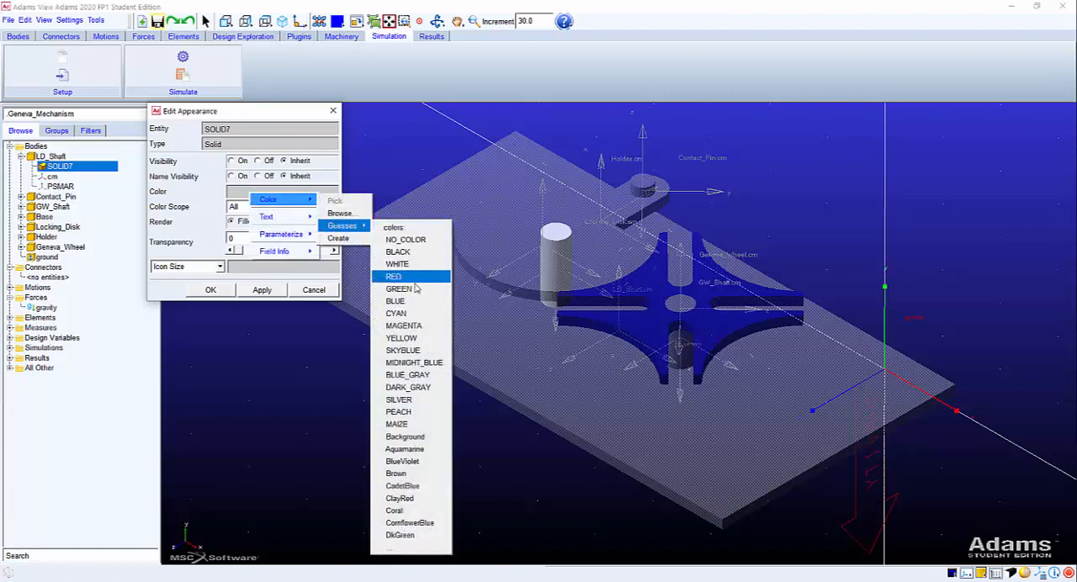
click(401, 337)
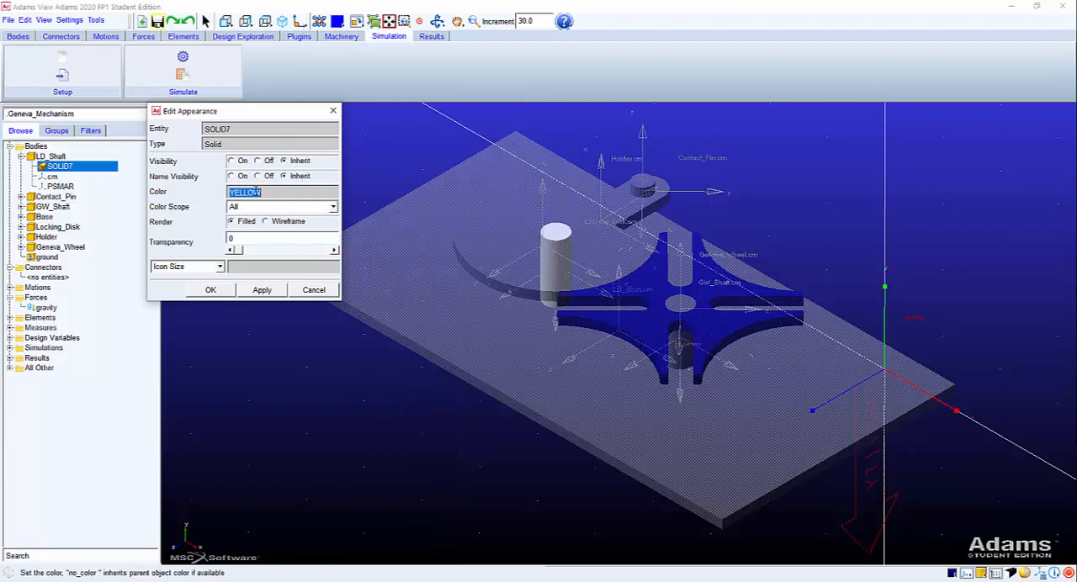
click(210, 290)
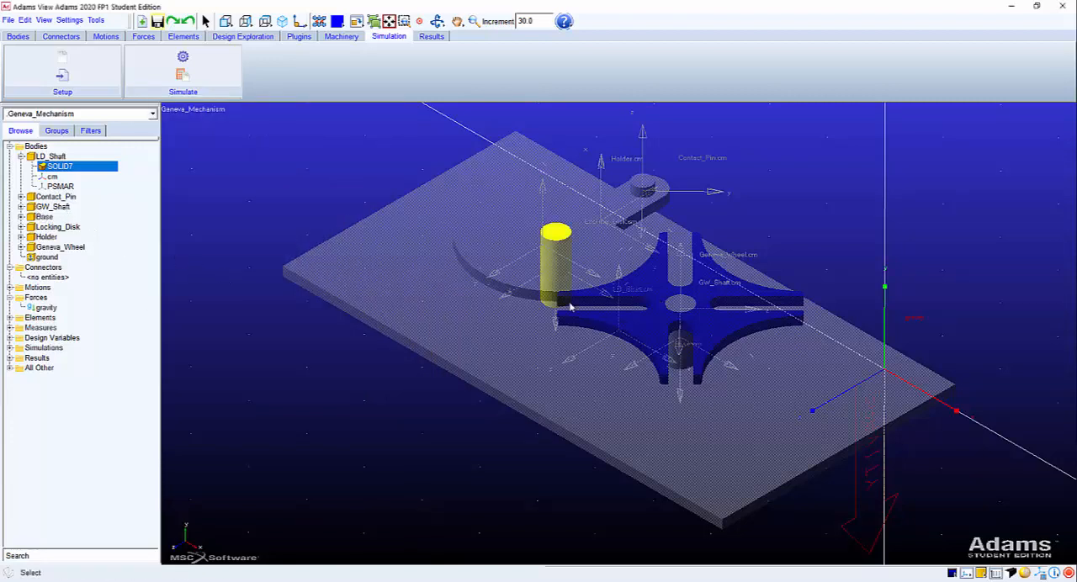
Colour the GW_Shaft body's solid, SOLID5, YELLOW.
click(52, 206)
double_click(54, 207)
click(56, 217)
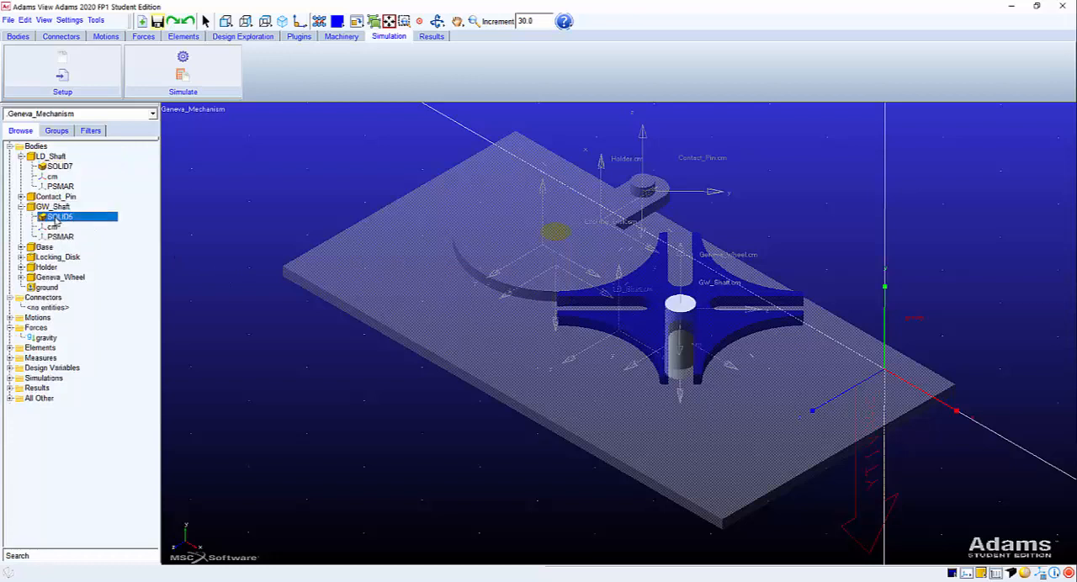
right_click(55, 217)
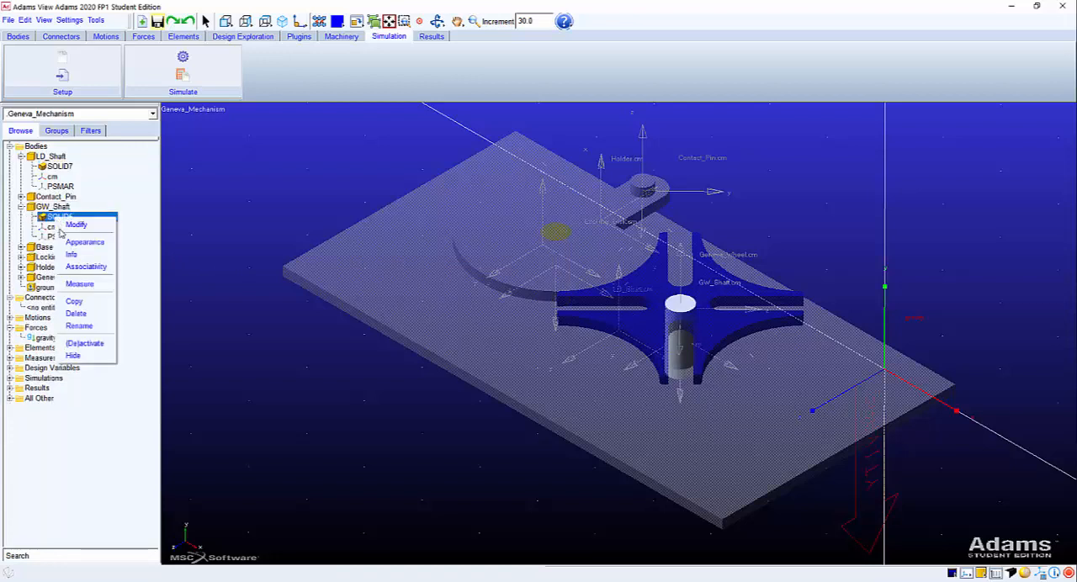
click(67, 243)
double_click(242, 192)
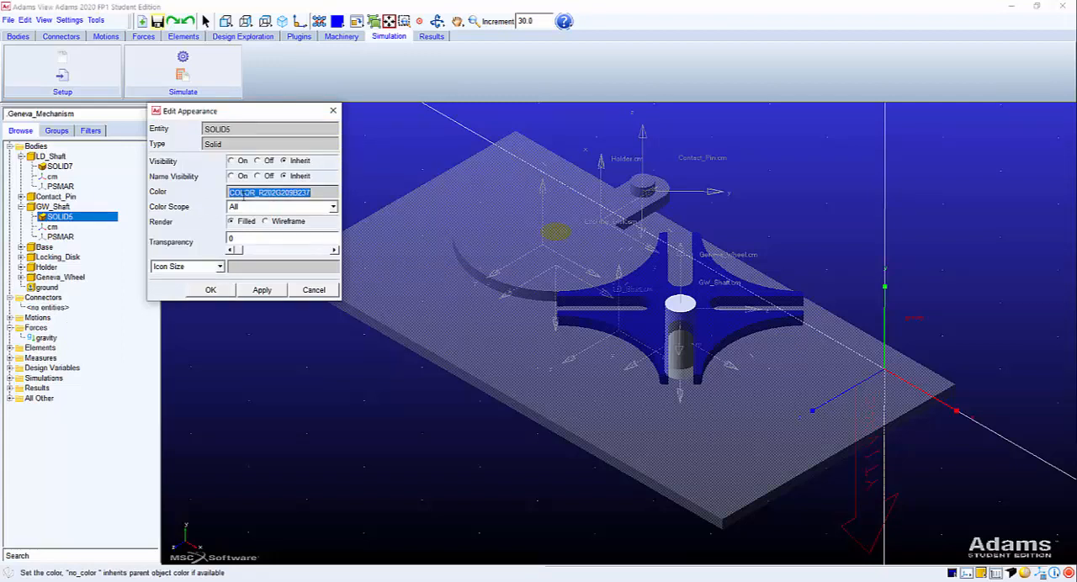
text(Y)
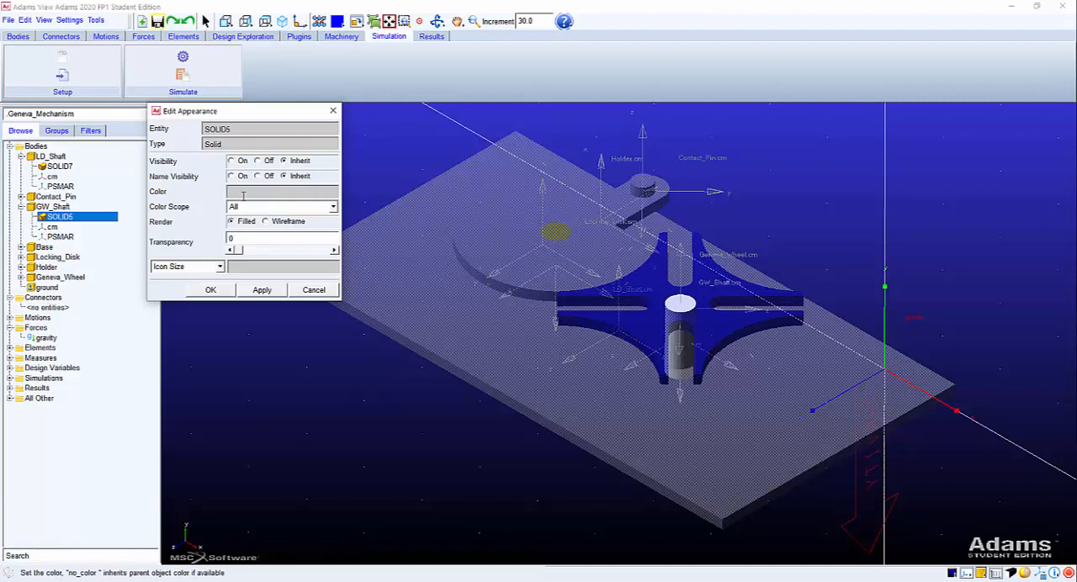
text(YELLOW)
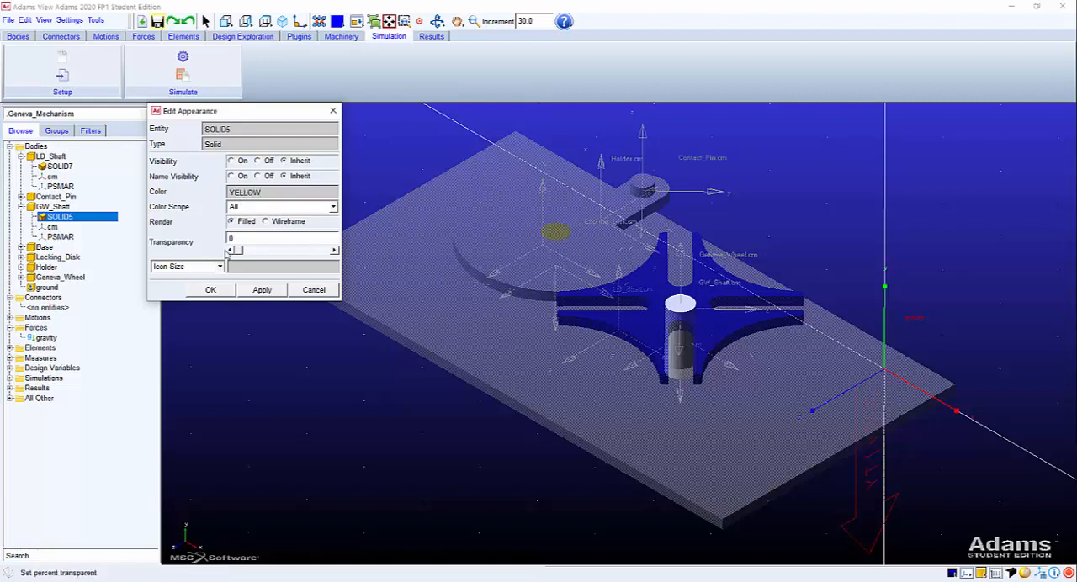
click(211, 289)
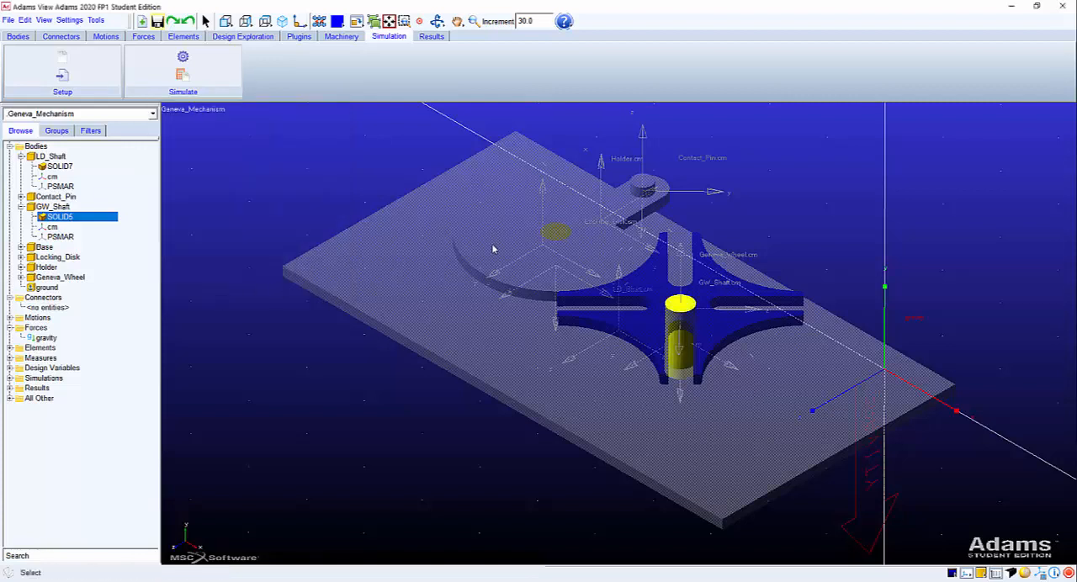
Change the colour of the Locking_Disk body's solid, SOLID3, to Green.
click(554, 232)
click(667, 320)
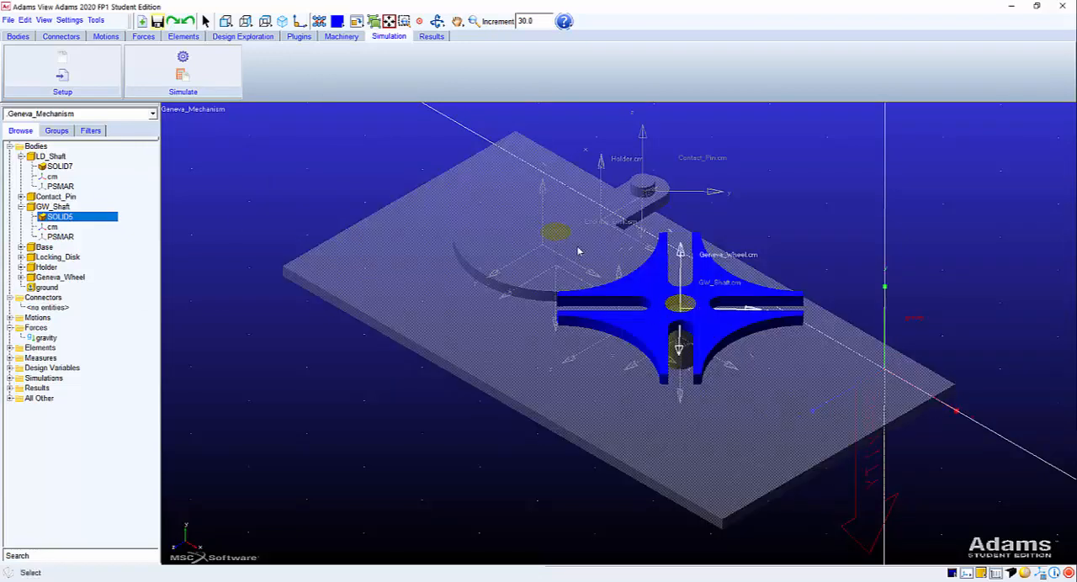
click(643, 192)
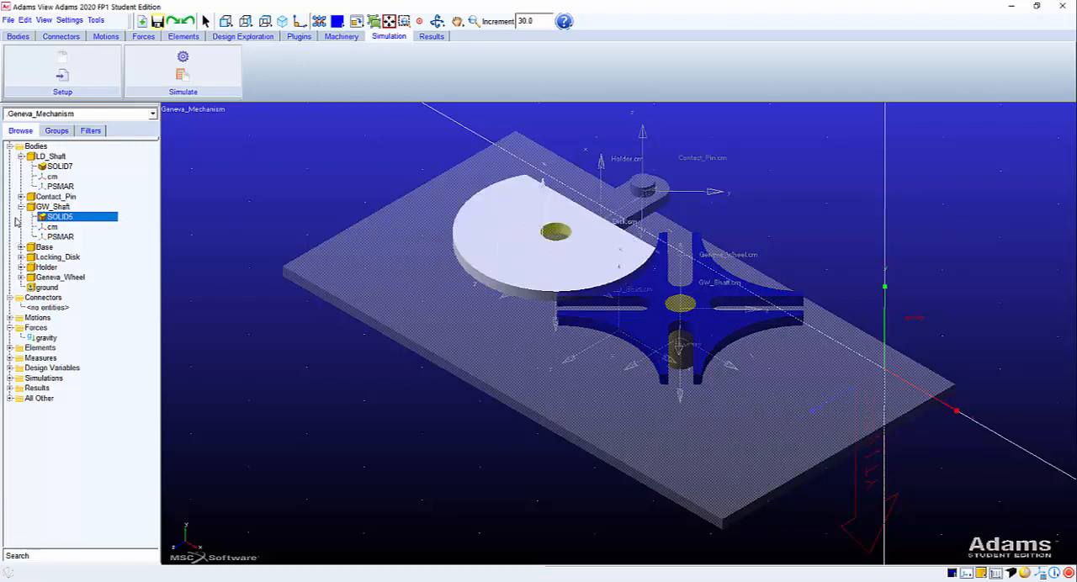
click(20, 206)
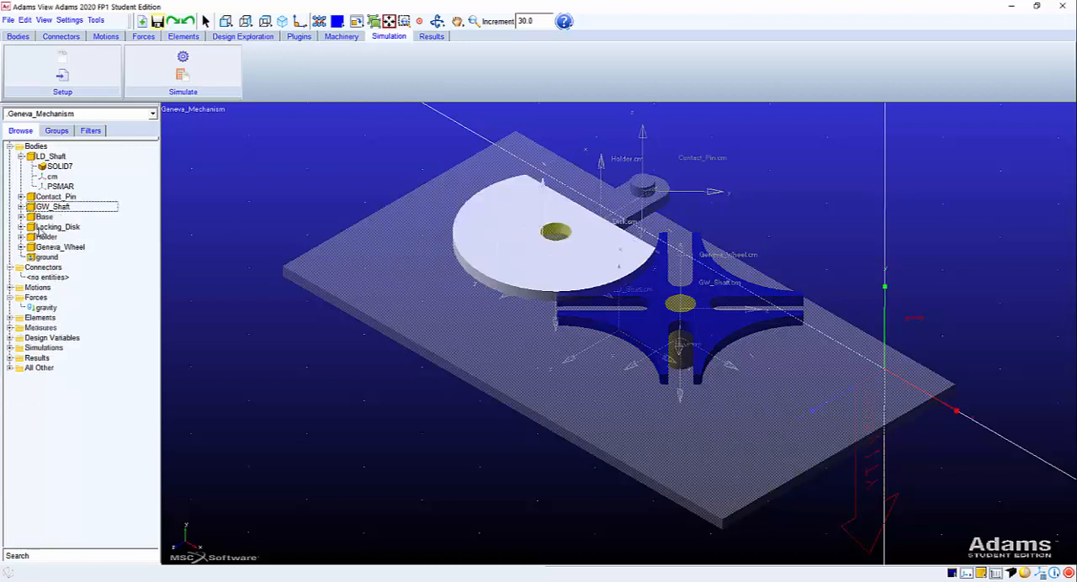
double_click(40, 228)
right_click(49, 237)
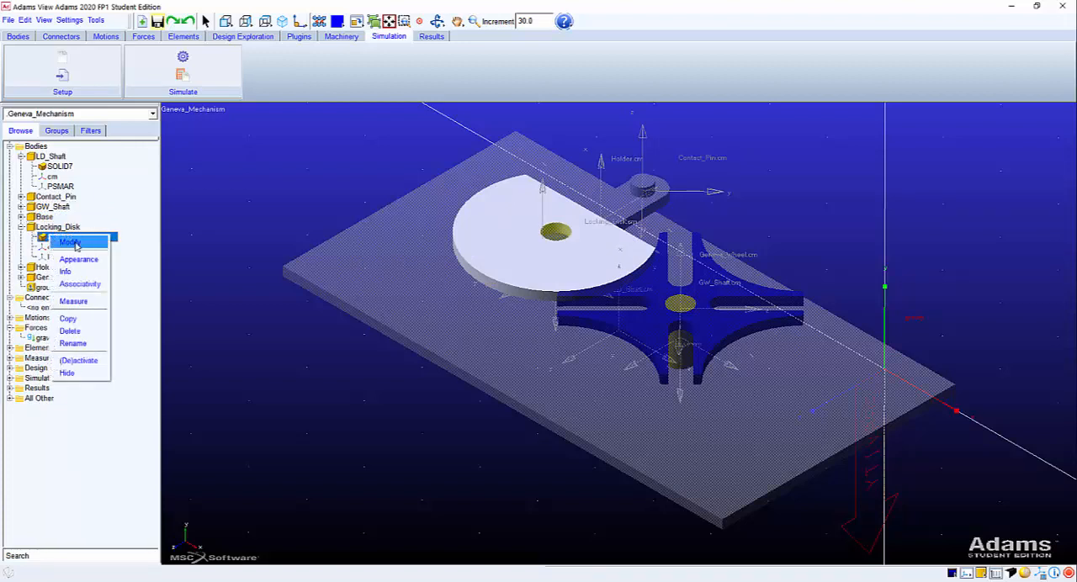
click(78, 259)
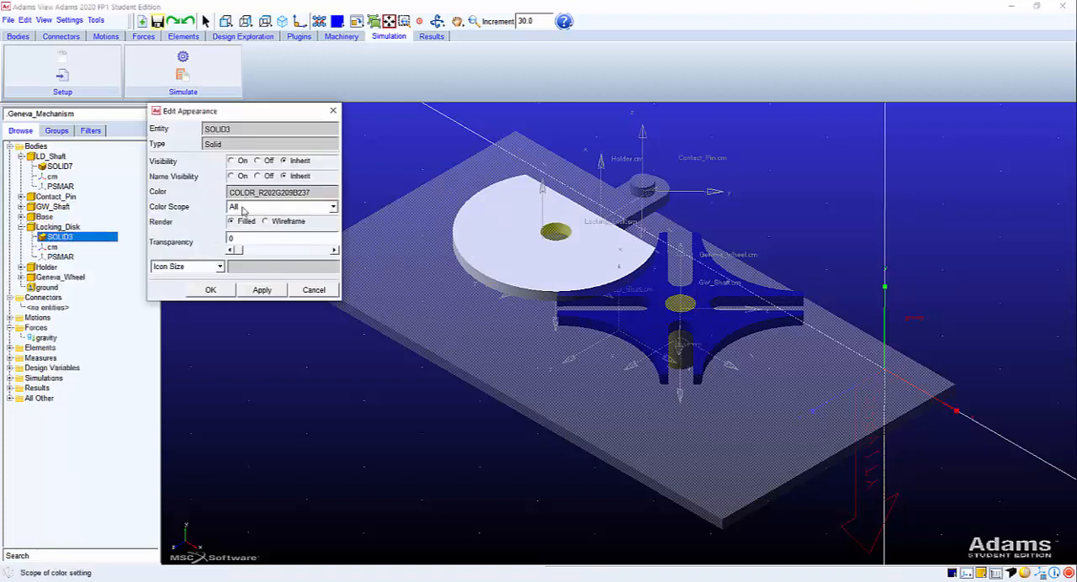
click(244, 192)
text(Green)
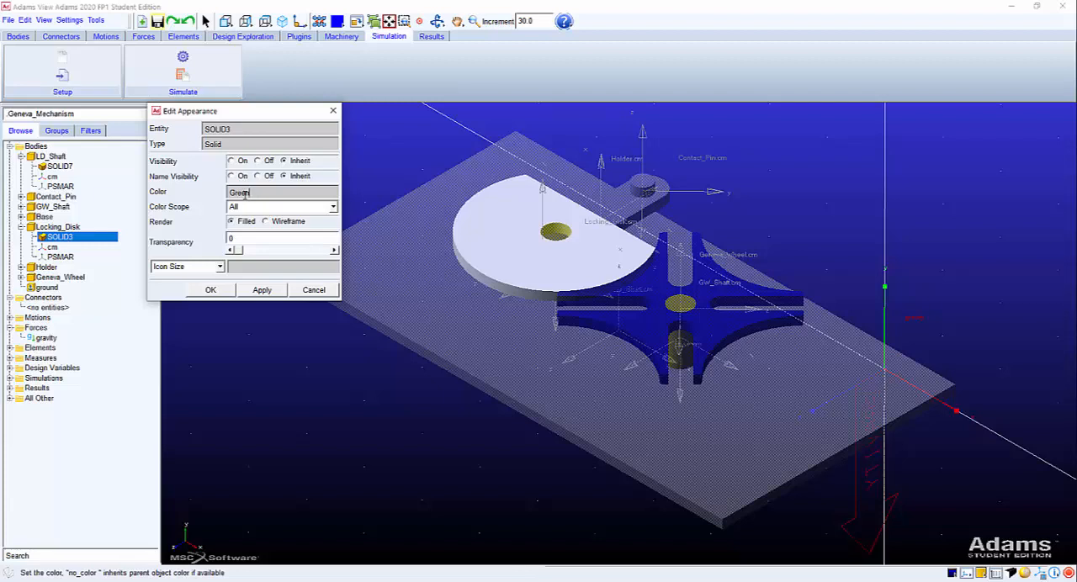
click(210, 290)
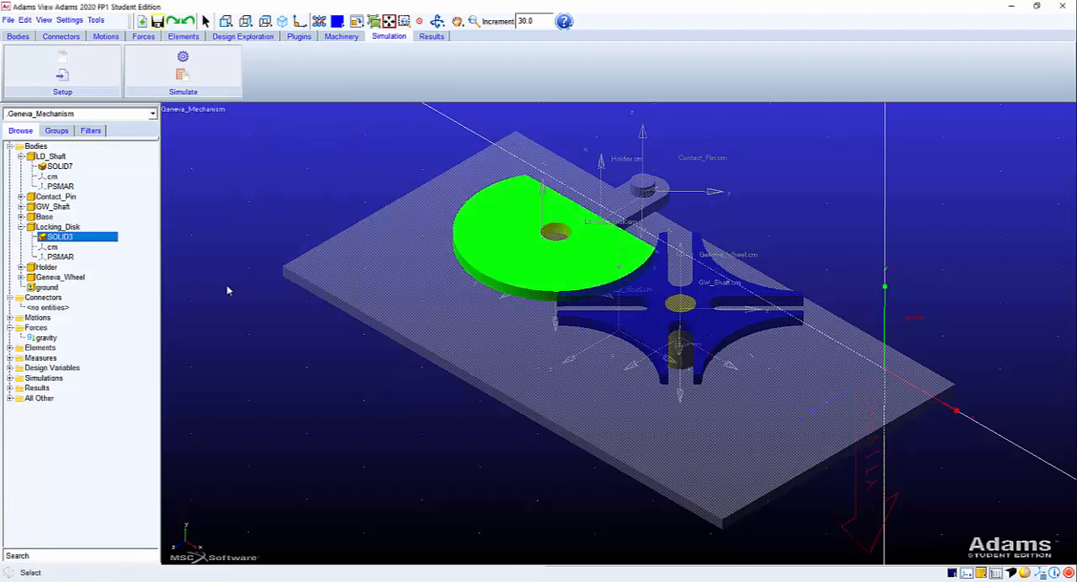
Give the Holder body's solid, SOLID2, the colour Red and collapse the Locking_Disk and Holder entries.
click(635, 204)
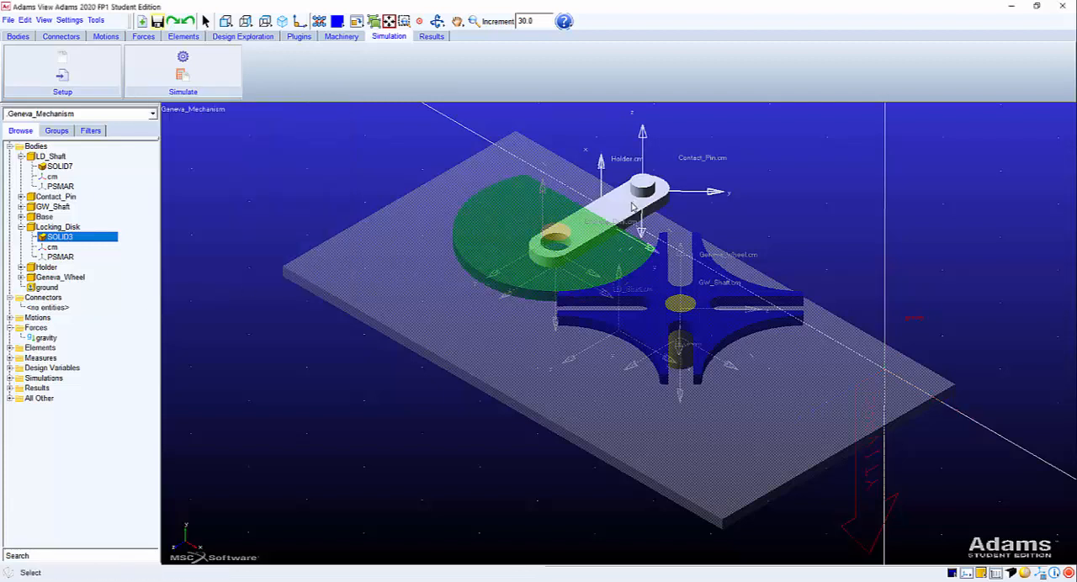
double_click(619, 210)
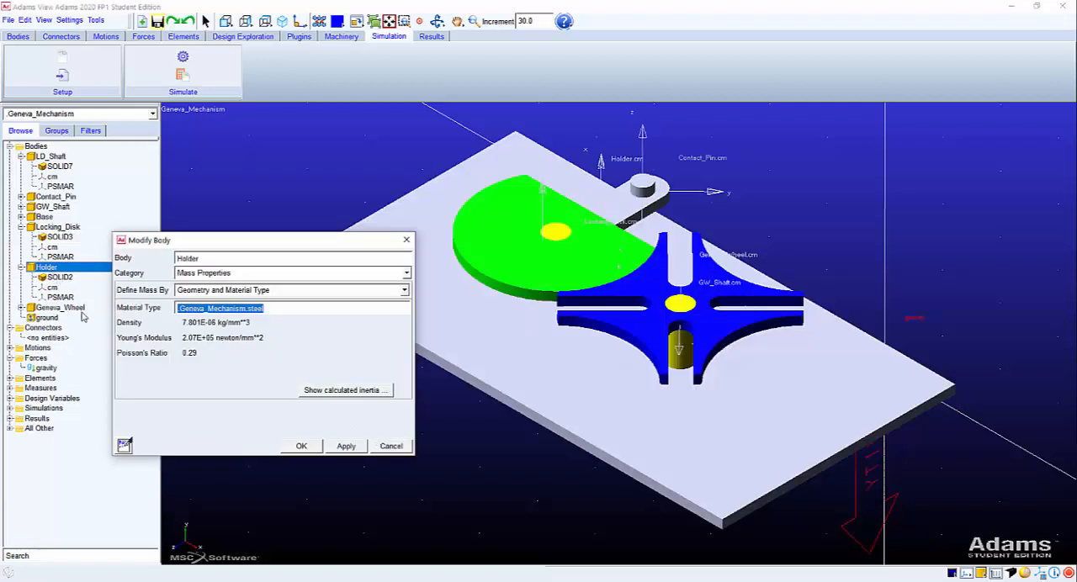
click(382, 447)
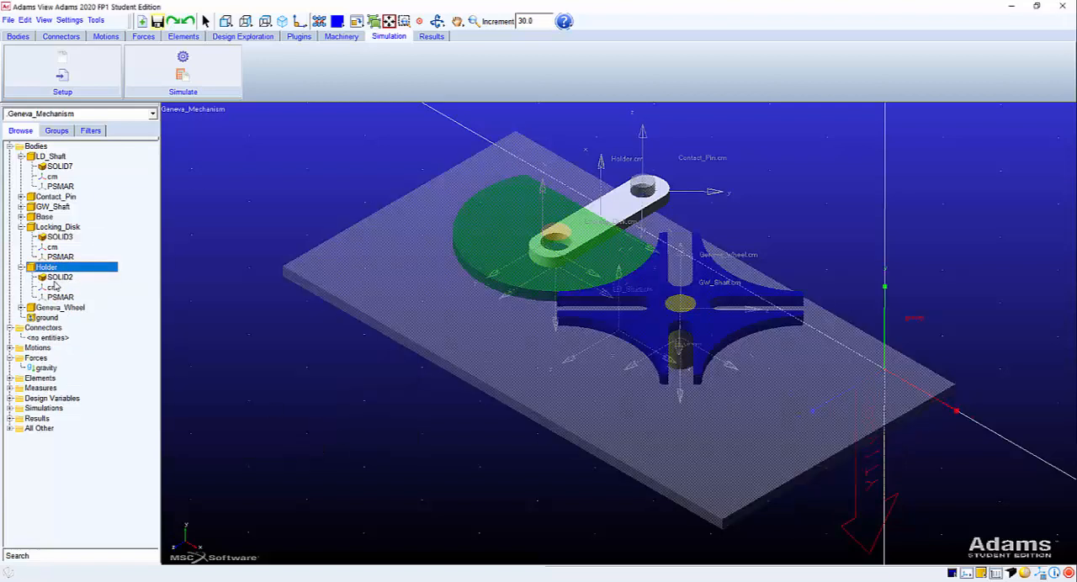
right_click(59, 278)
click(85, 301)
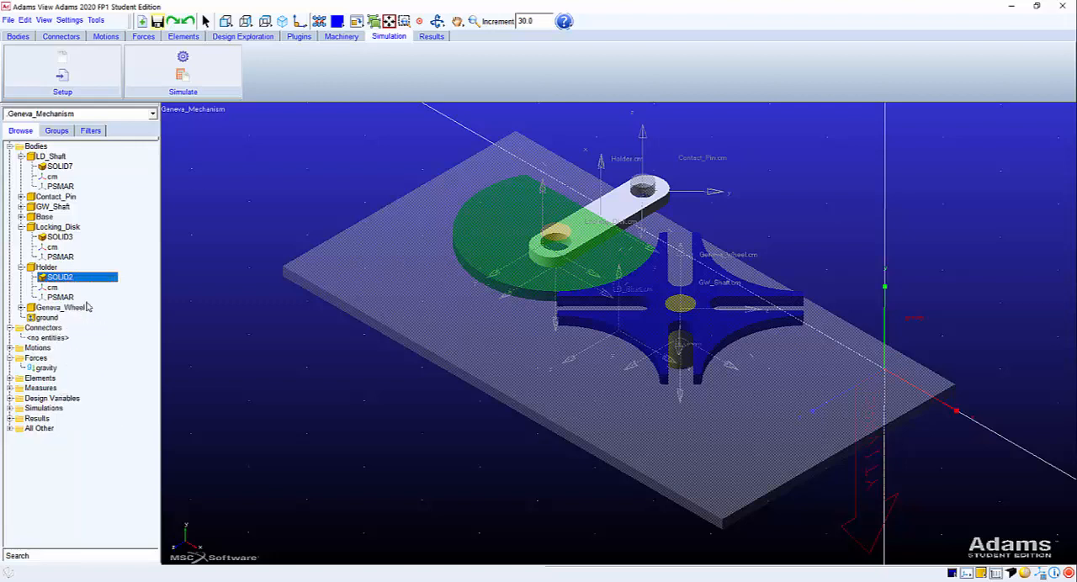
click(252, 193)
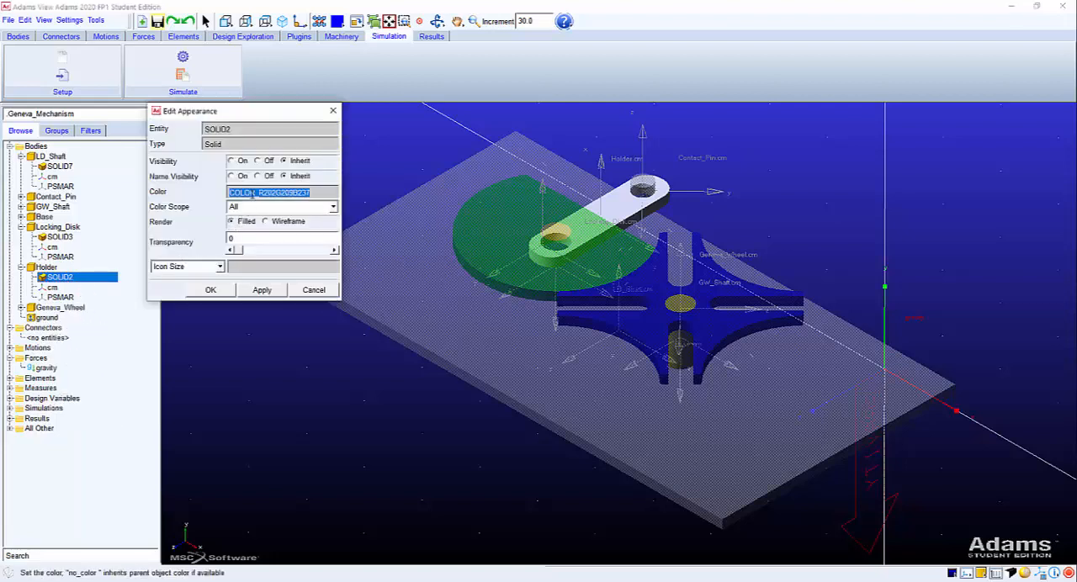
text(Red)
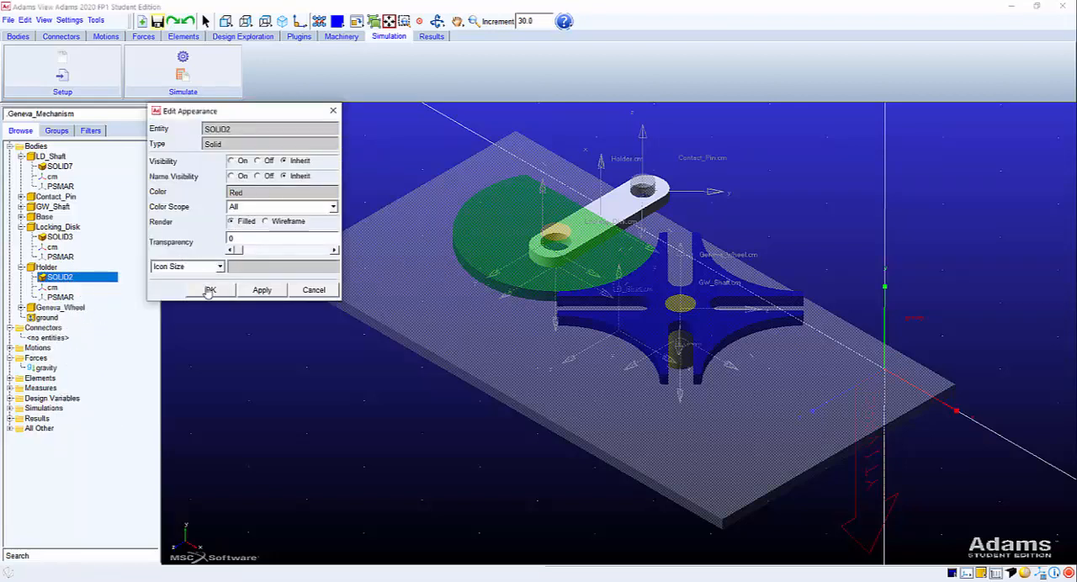
click(210, 290)
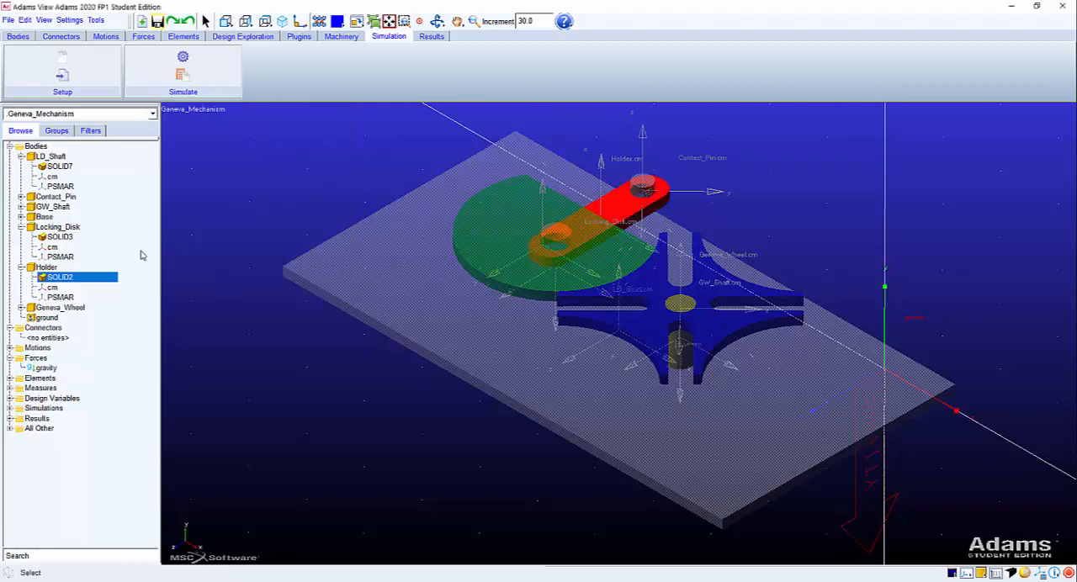
click(21, 228)
click(21, 237)
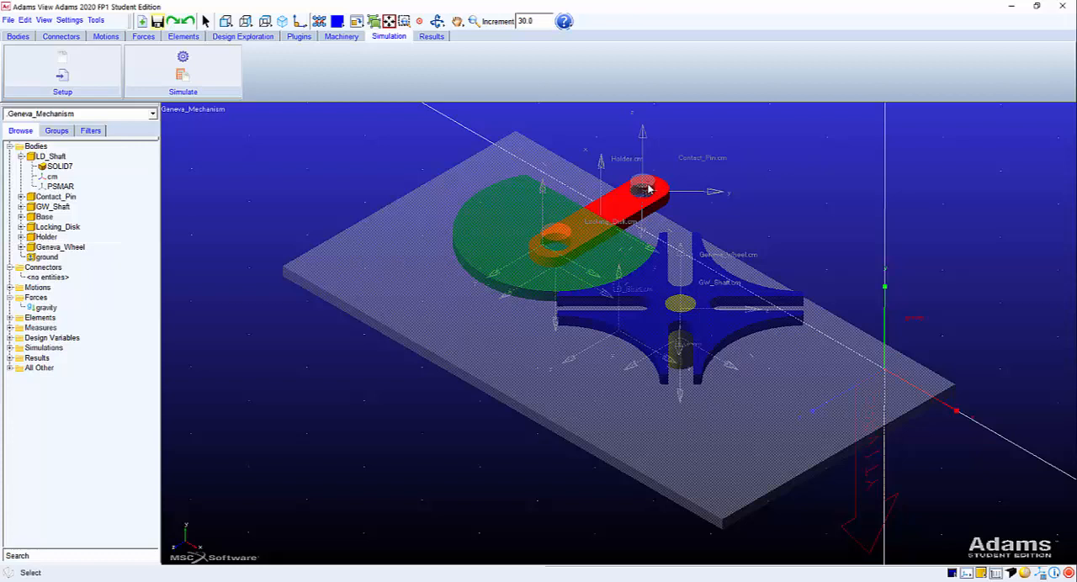
Apply the colour SKYBLUE to the Contact_Pin body's solid, SOLID6.
click(54, 237)
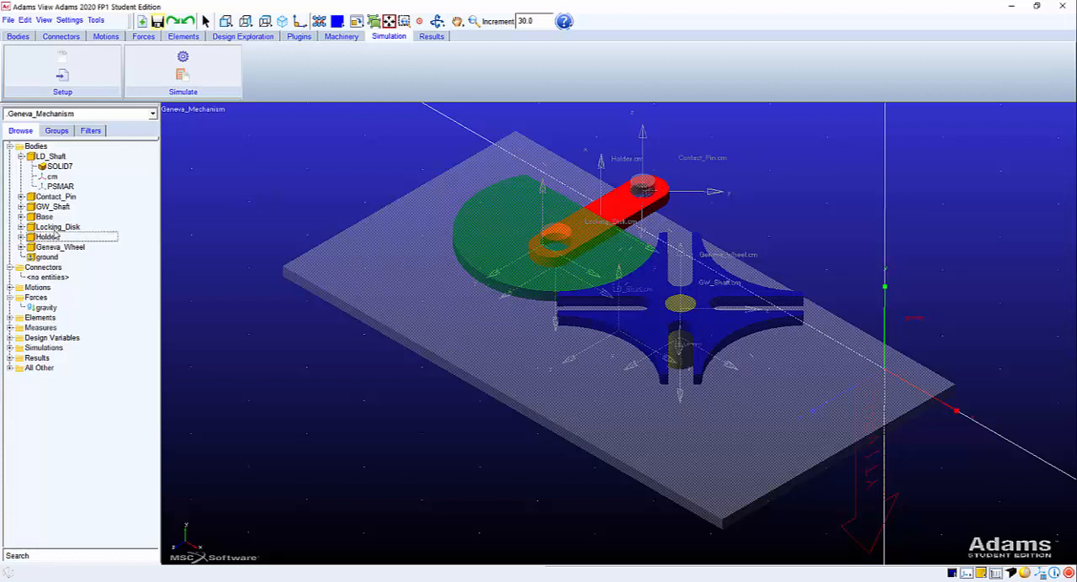
click(21, 197)
click(50, 207)
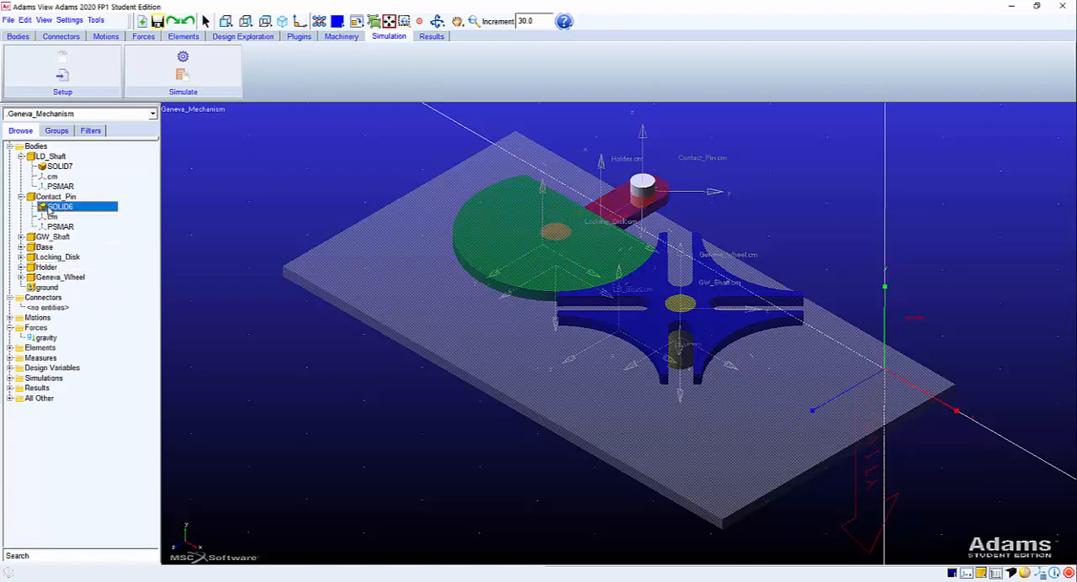
right_click(50, 209)
click(89, 232)
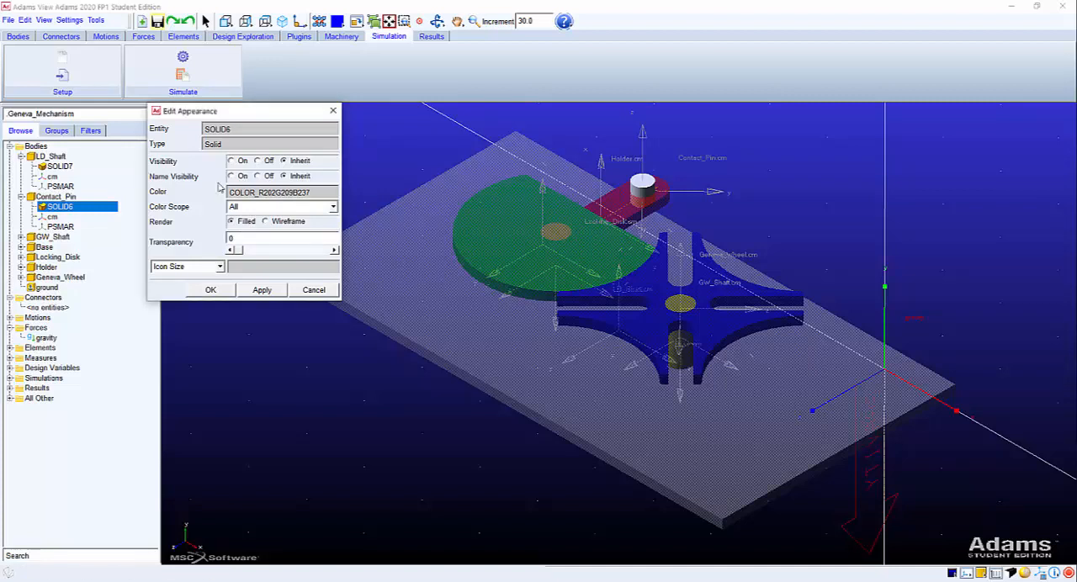
double_click(303, 192)
right_click(304, 193)
mouse_move(328, 198)
mouse_move(395, 224)
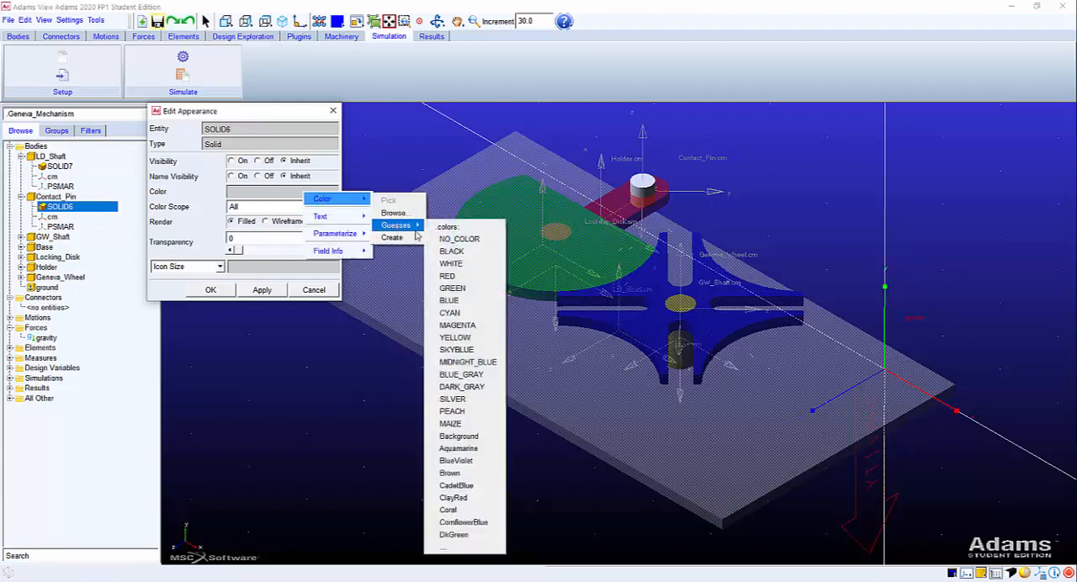
click(456, 349)
click(262, 289)
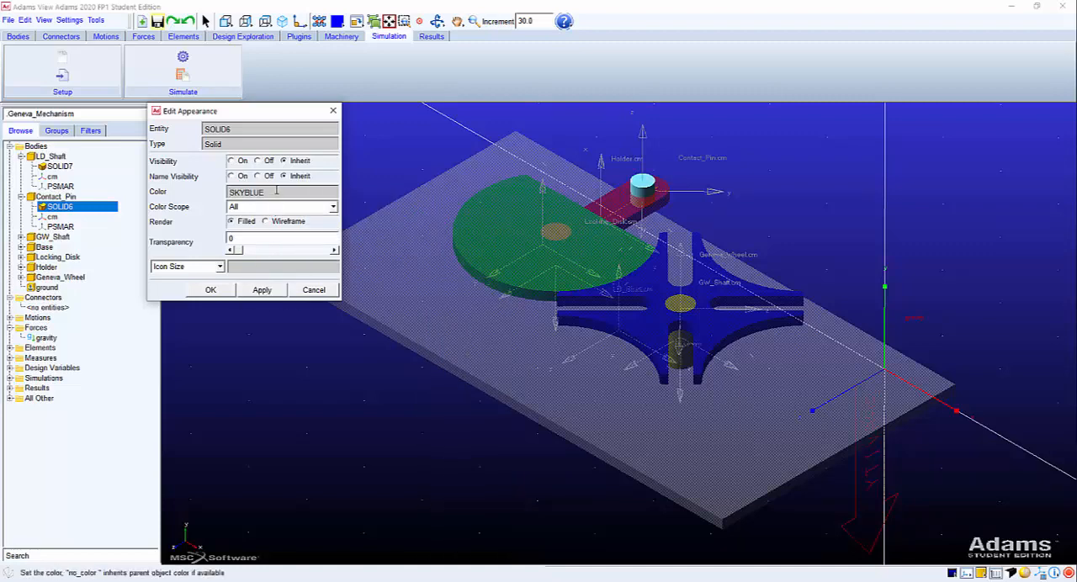
Accept the Contact_Pin solid's colour, collapse its entry and open the appearance settings of the Base body's solid, SOLID4.
click(210, 289)
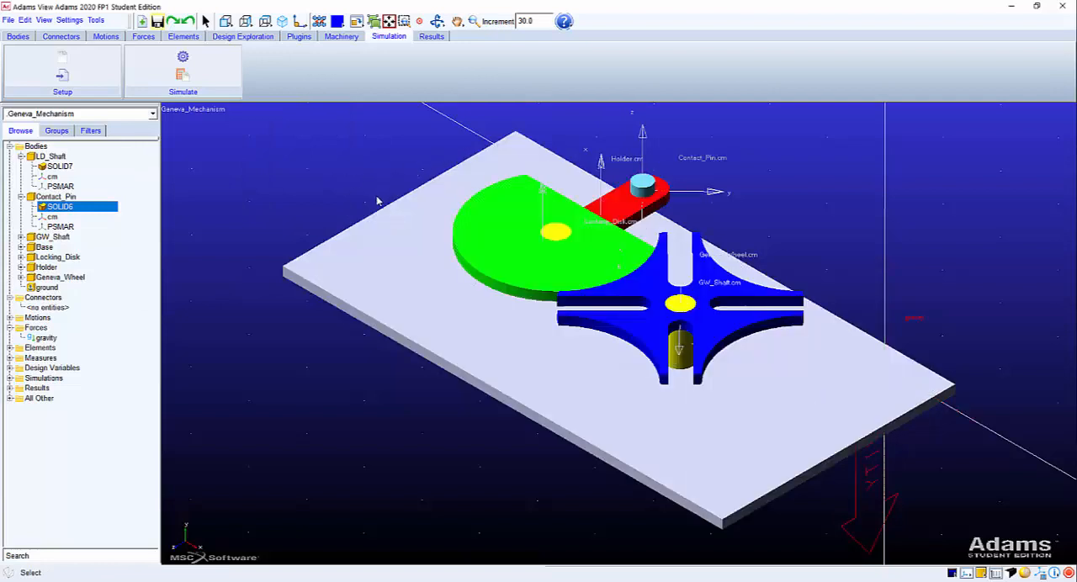
click(21, 197)
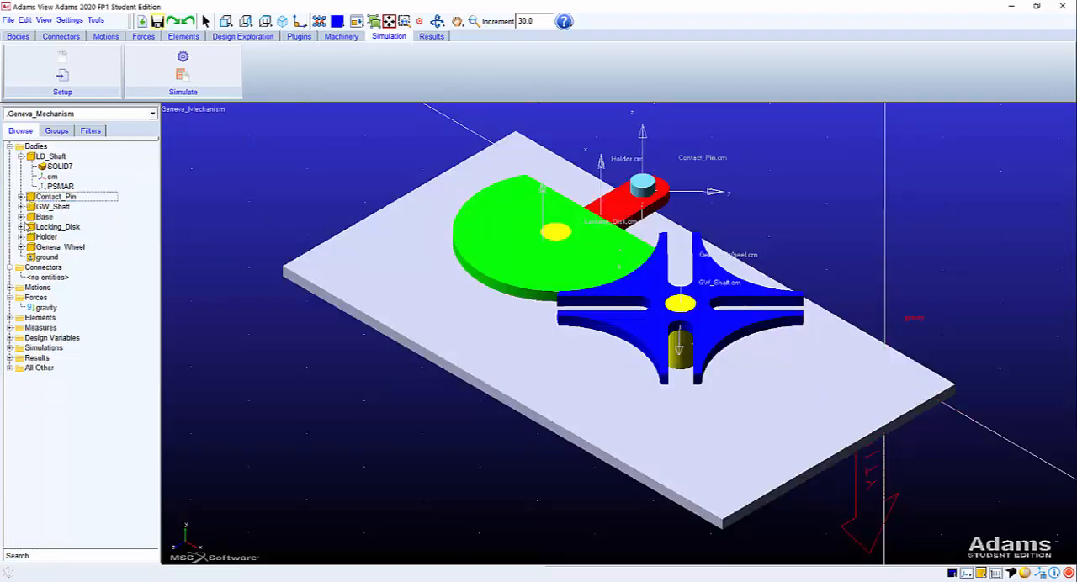
click(21, 217)
click(47, 227)
right_click(50, 227)
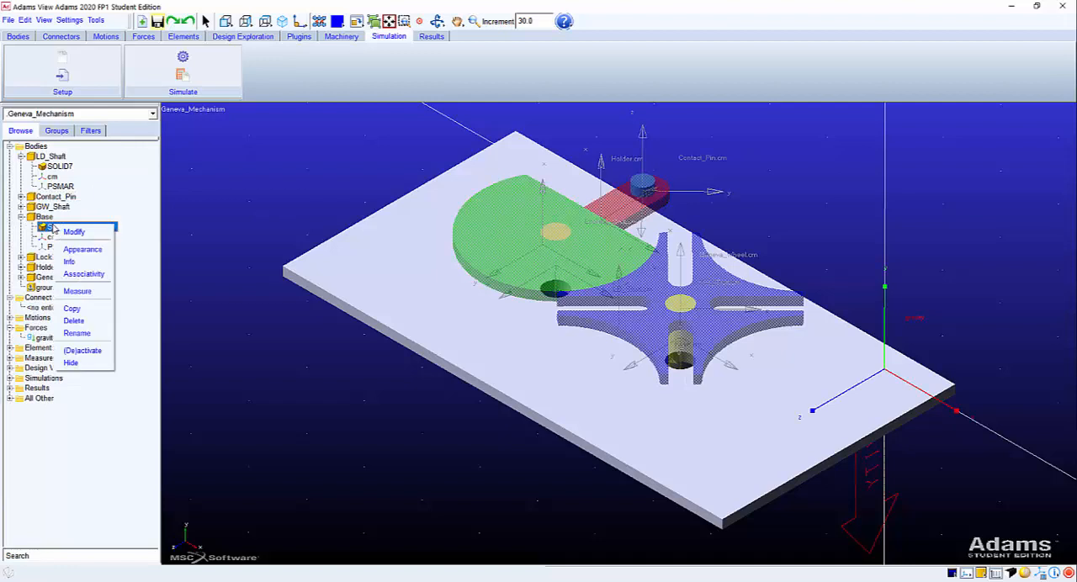
click(77, 250)
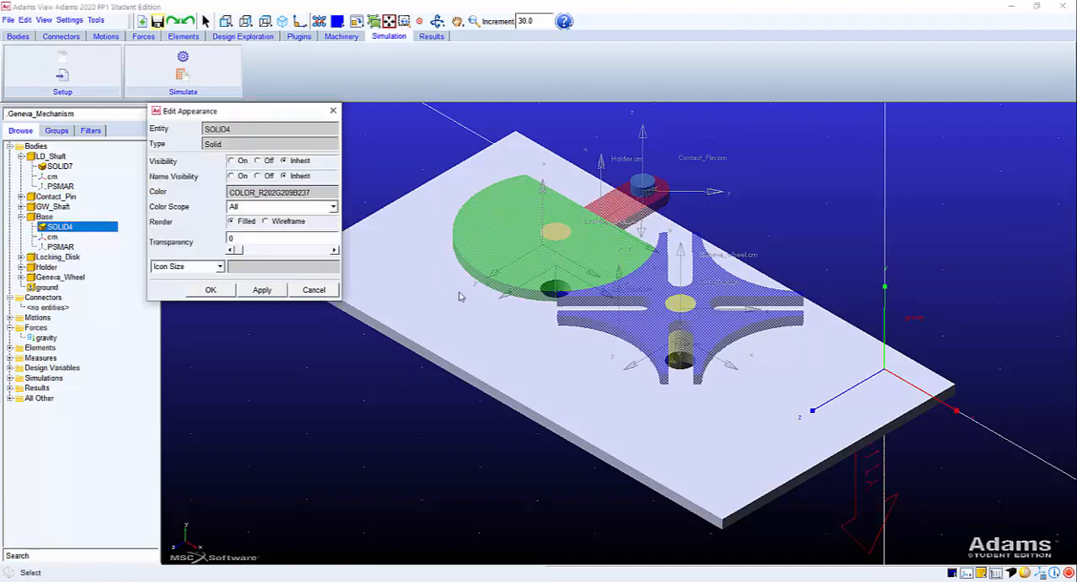
Try the colour BLUE_GRAY on the Base body's solid, SOLID4.
double_click(286, 193)
right_click(288, 193)
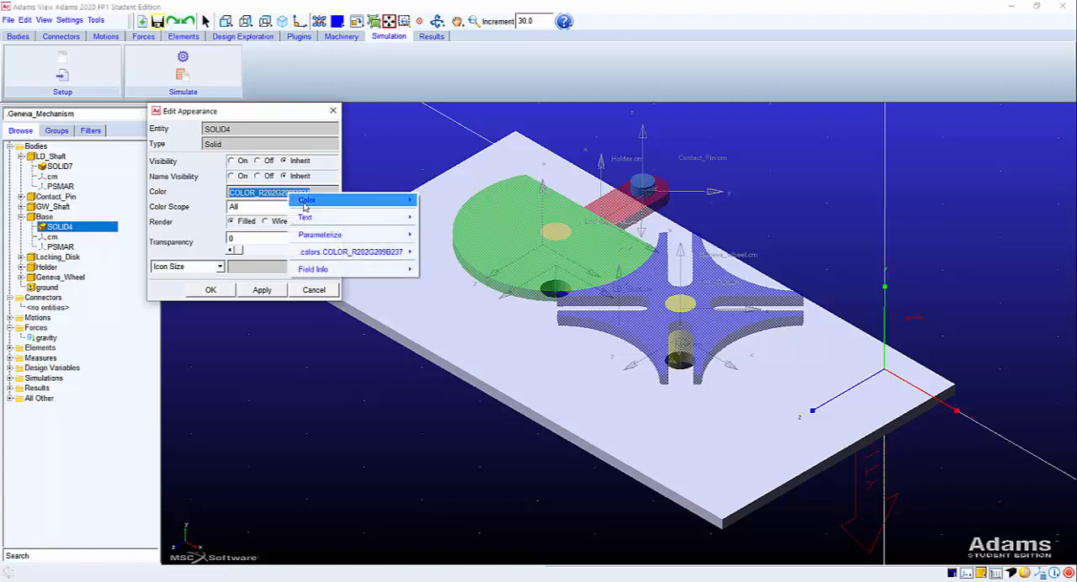
mouse_move(387, 200)
mouse_move(438, 227)
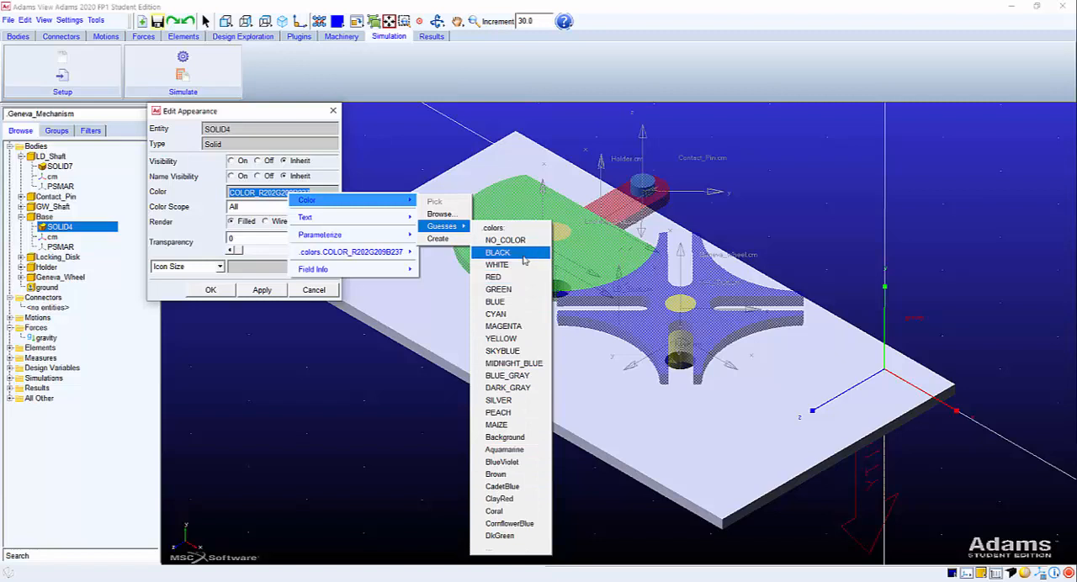
click(526, 378)
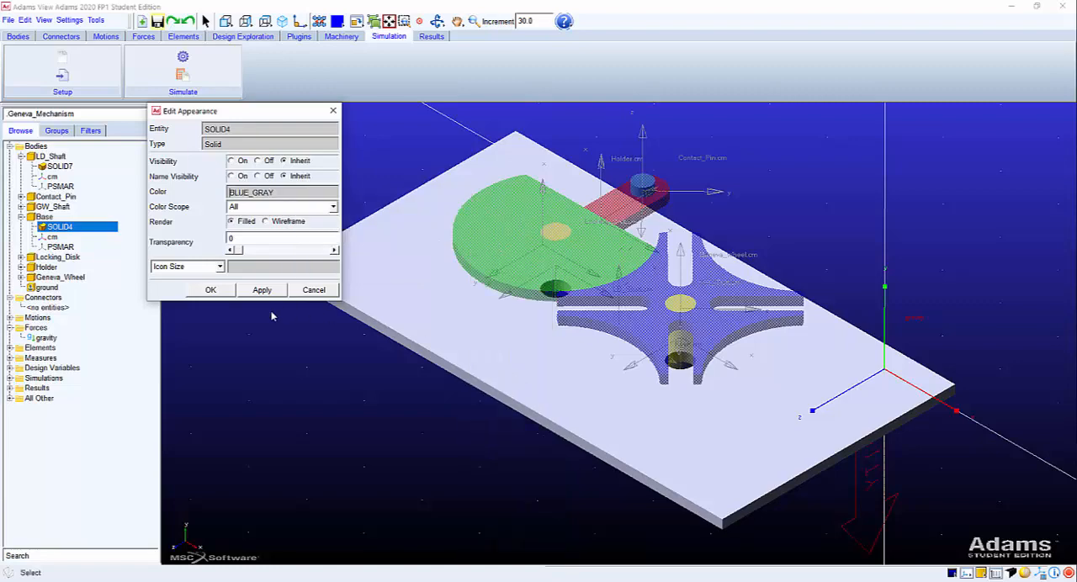
click(274, 292)
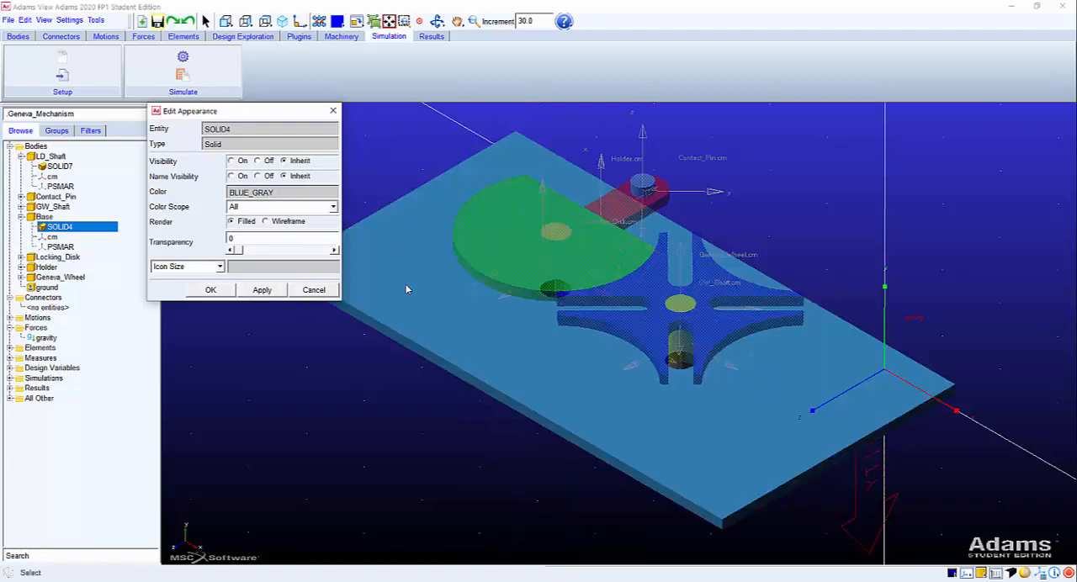
Try the colour Coral on the Base body's solid, SOLID4.
right_click(313, 188)
mouse_move(328, 196)
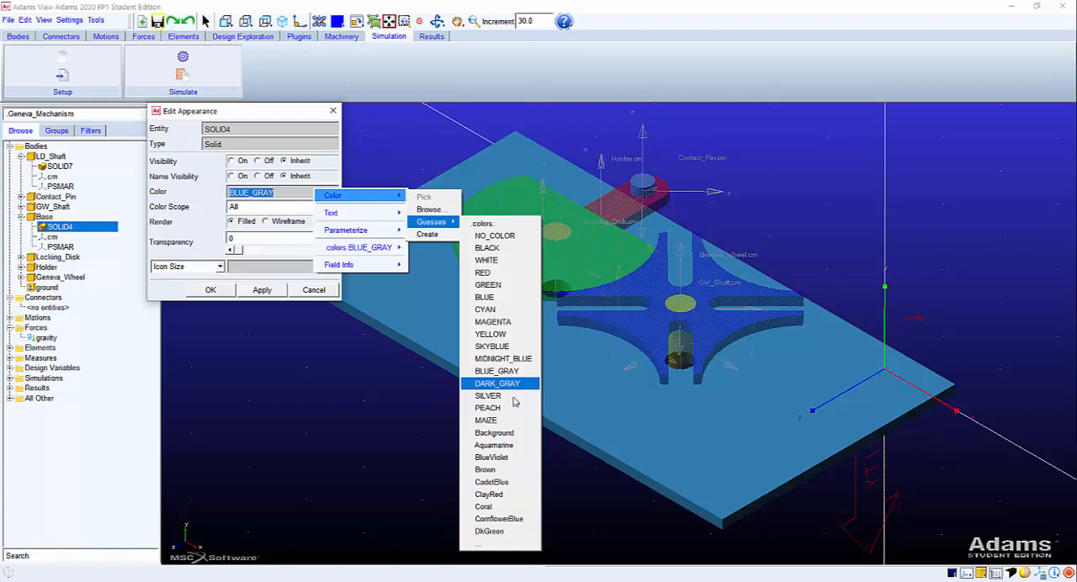
click(502, 508)
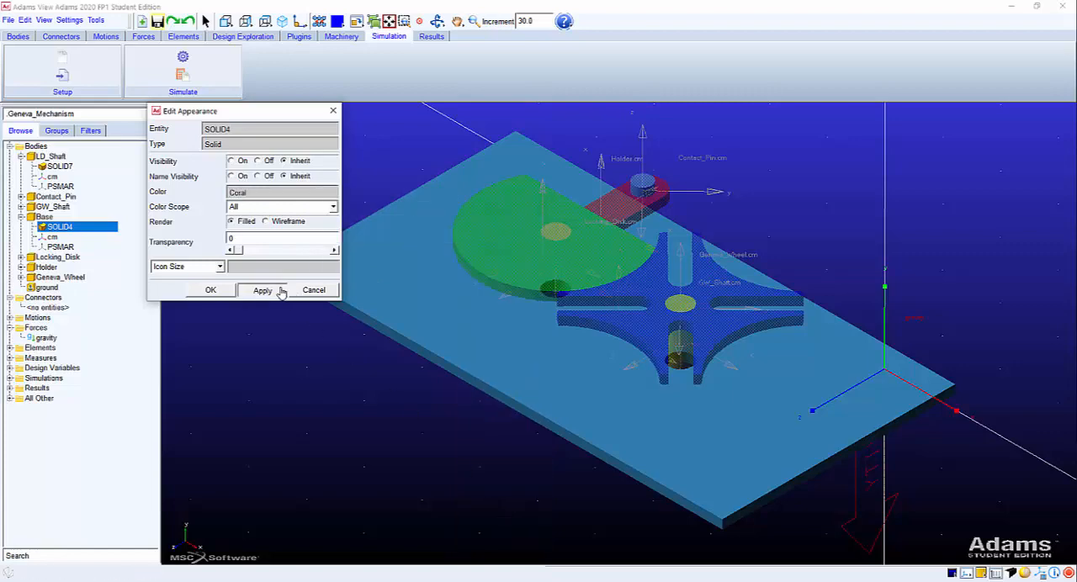
click(283, 290)
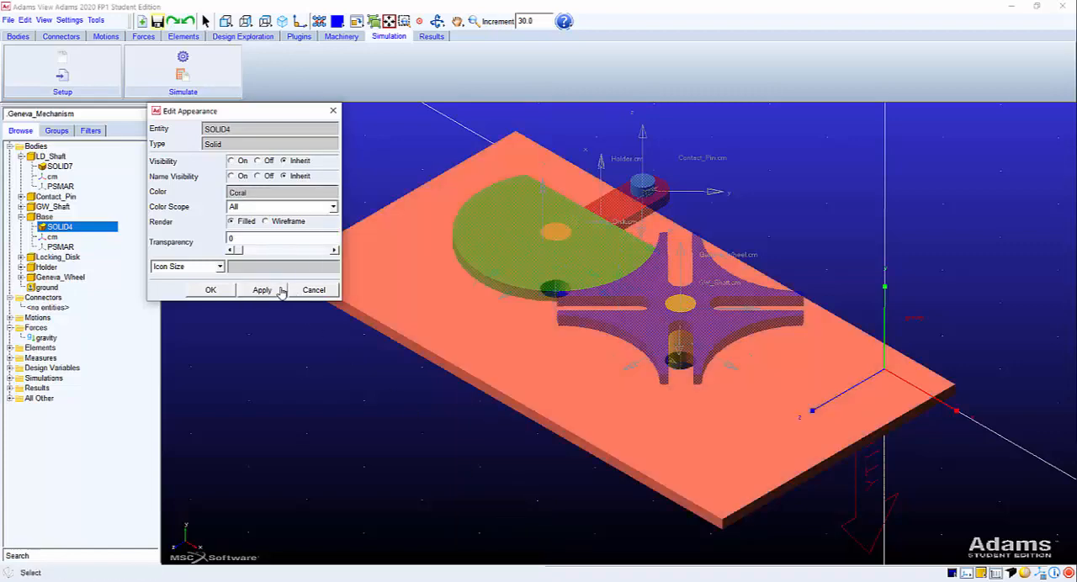
Set the colour of the Base body's solid, SOLID4, to White and close its appearance settings.
double_click(241, 191)
text(White)
click(261, 291)
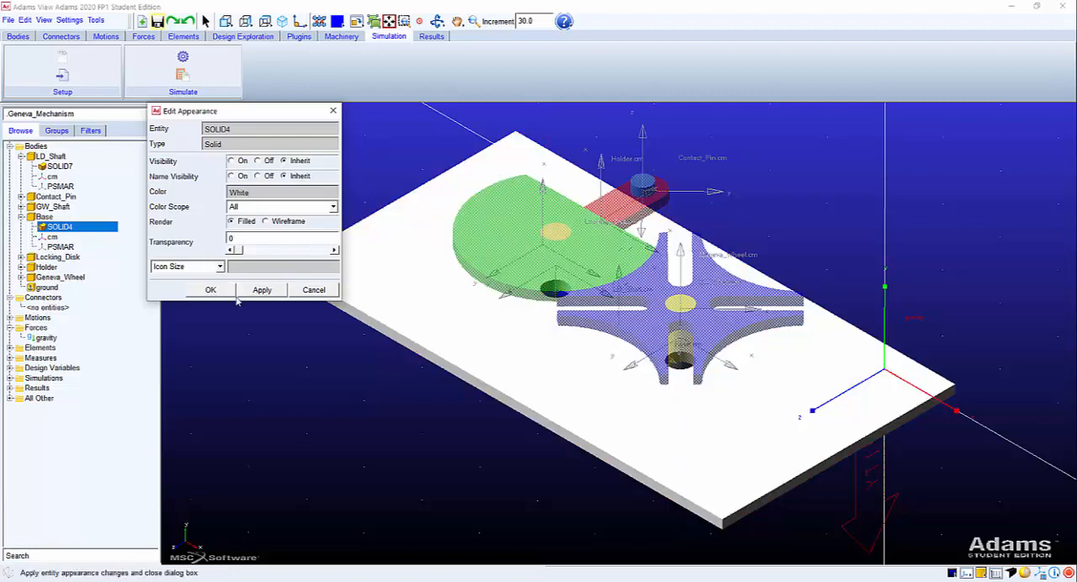
click(210, 289)
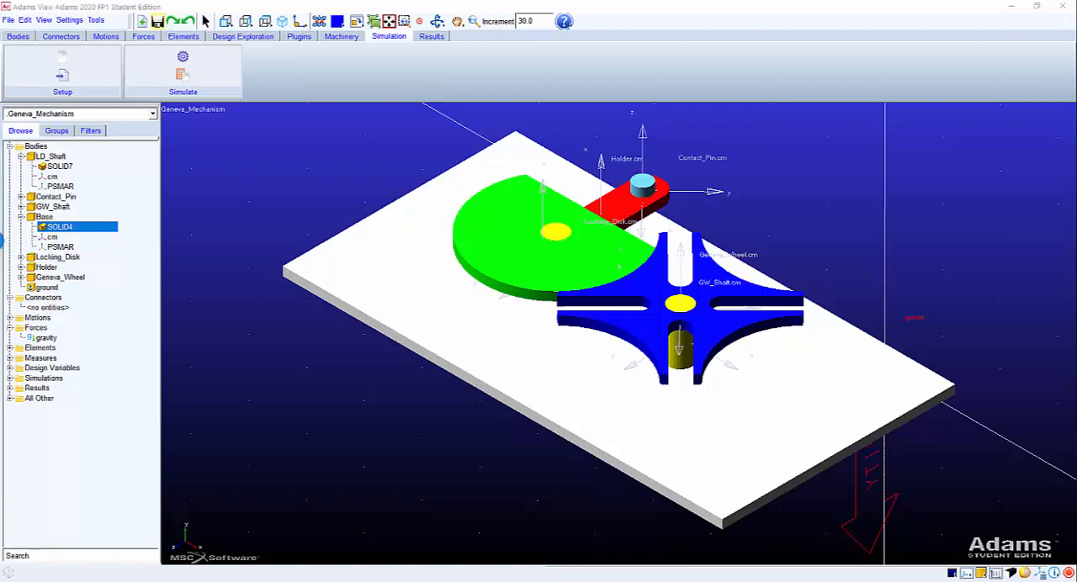
Switch to the ADAMS Training course layout presentation in PowerPoint, maximize it and highlight the Joints bullet on slide 18.
drag(533, 36, 699, 33)
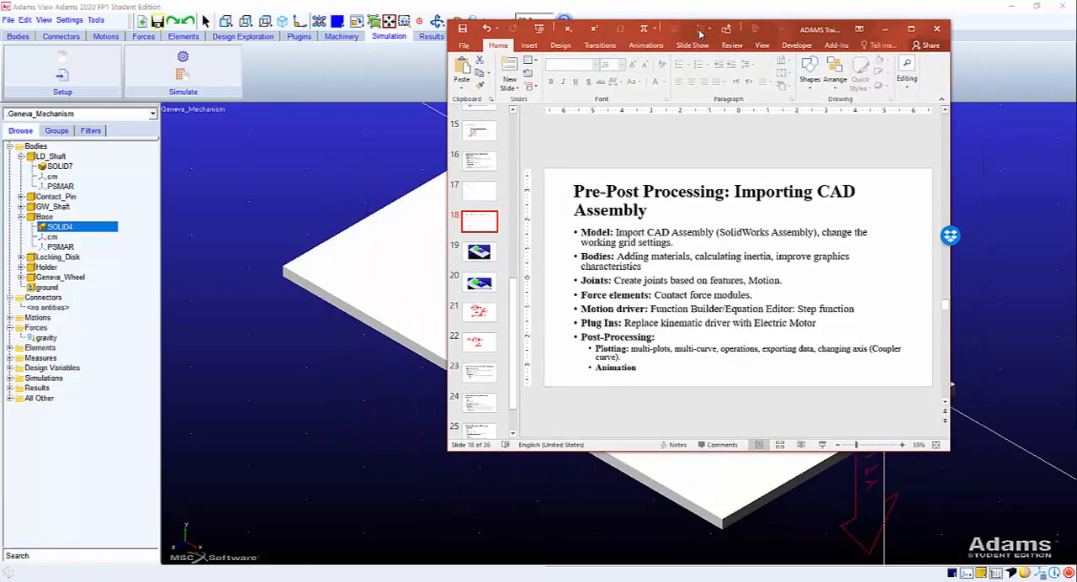
click(910, 29)
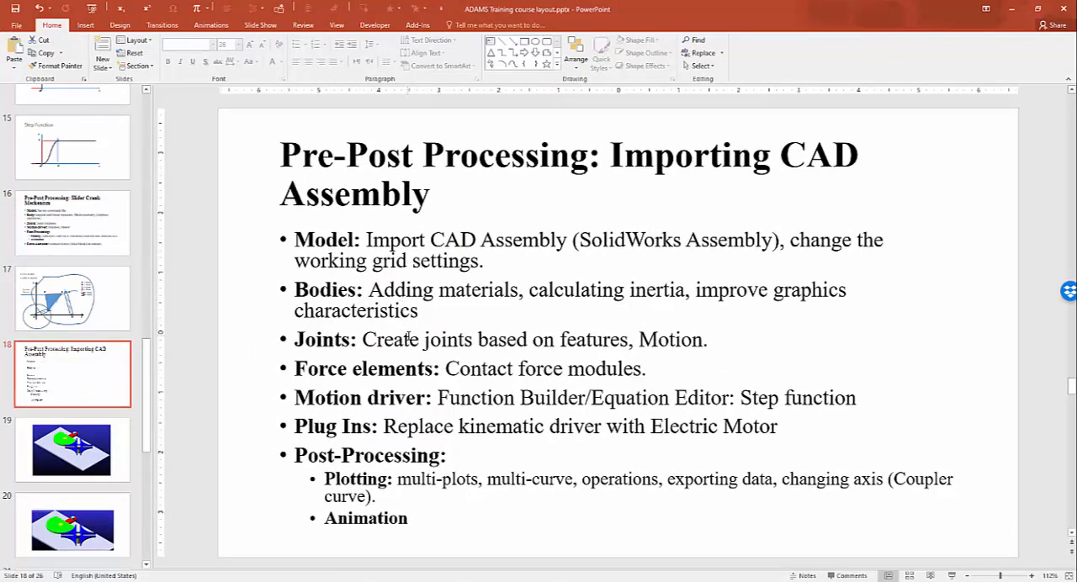
triple_click(407, 338)
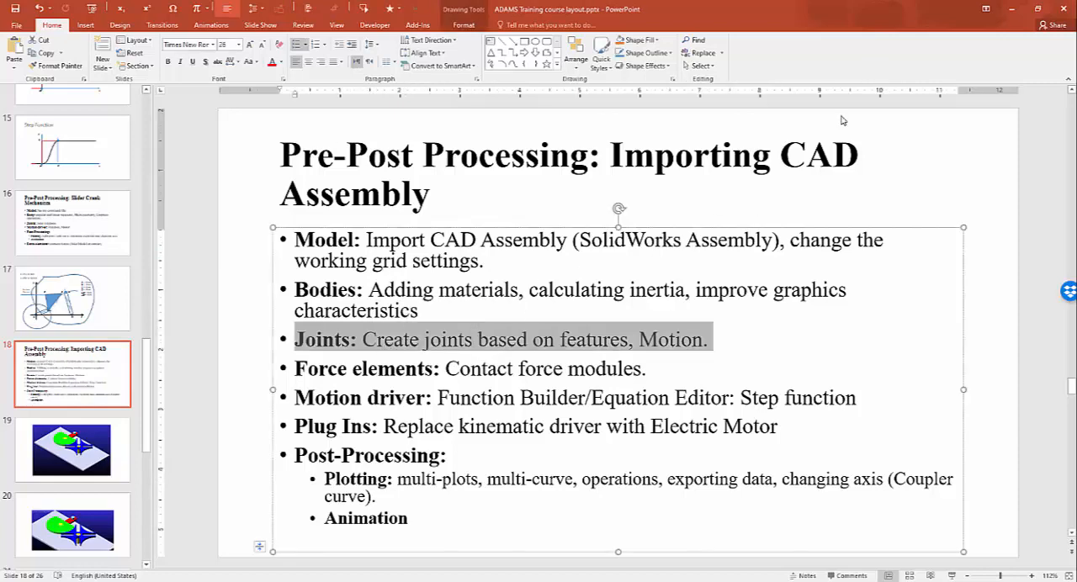
Go to slide 20 and play its Geneva mechanism animation video.
click(71, 526)
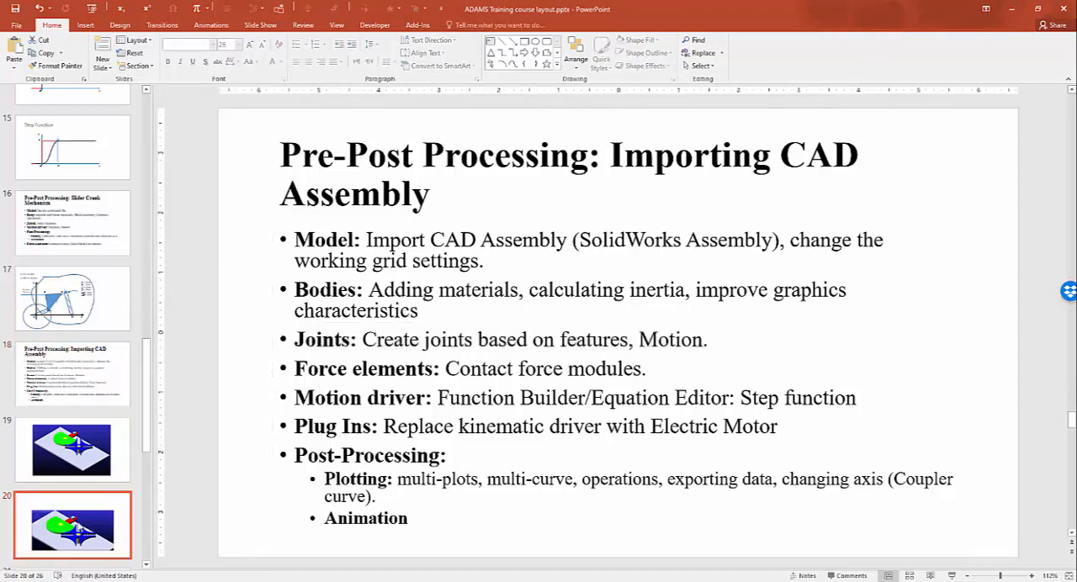
click(460, 363)
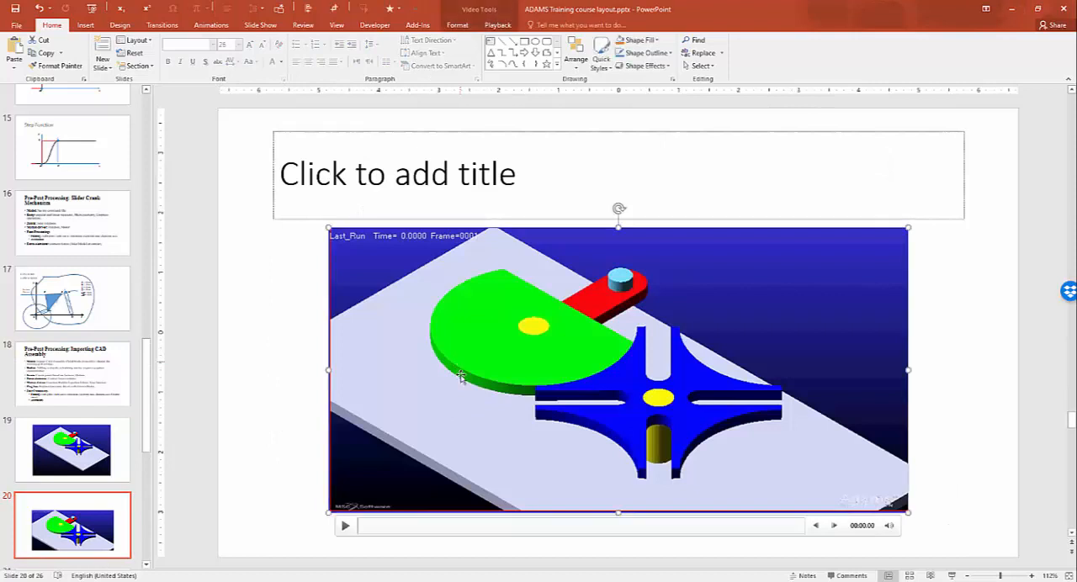
click(345, 526)
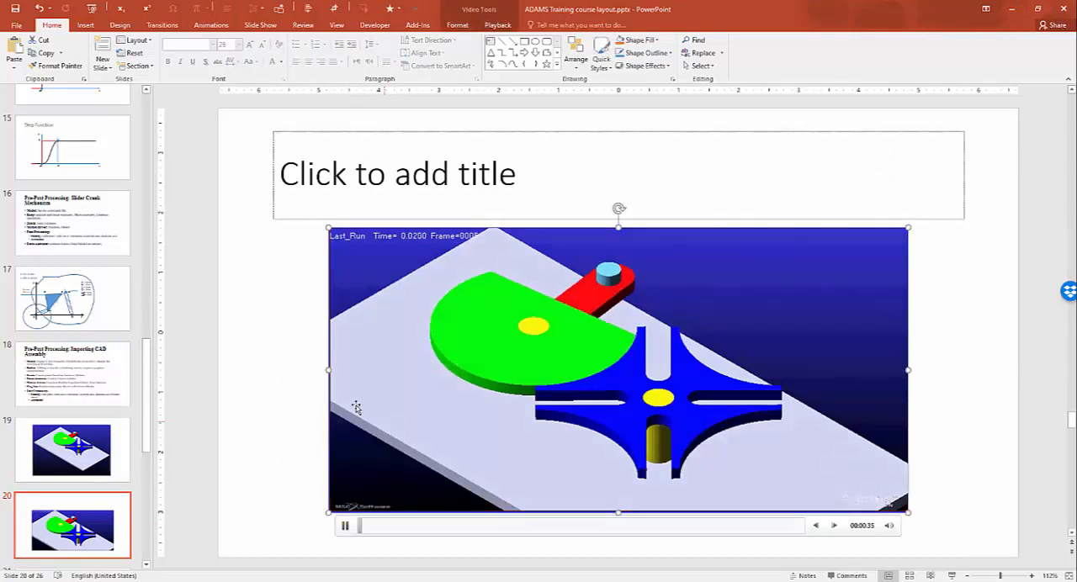
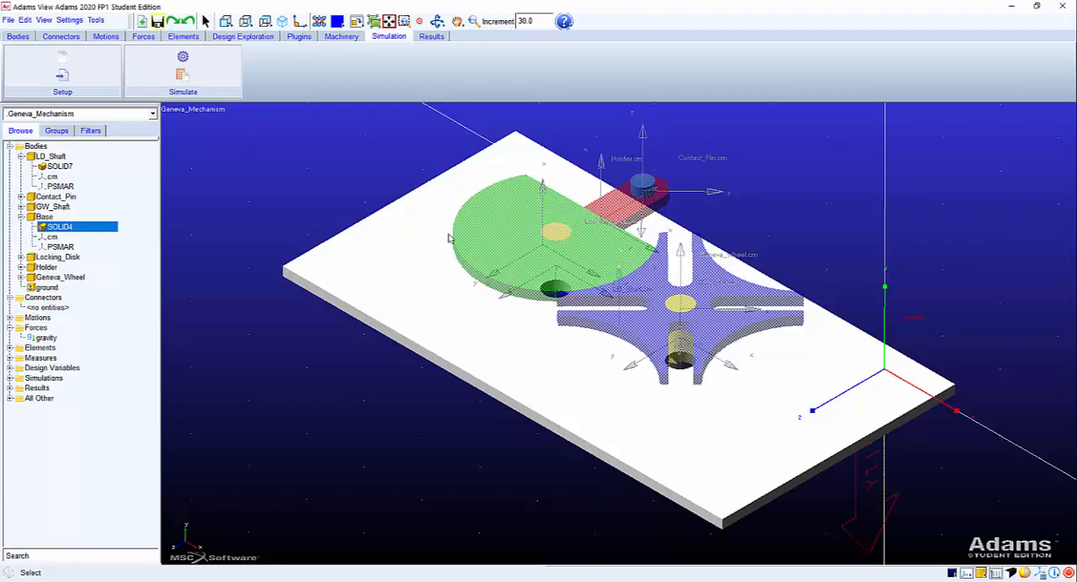
click(478, 225)
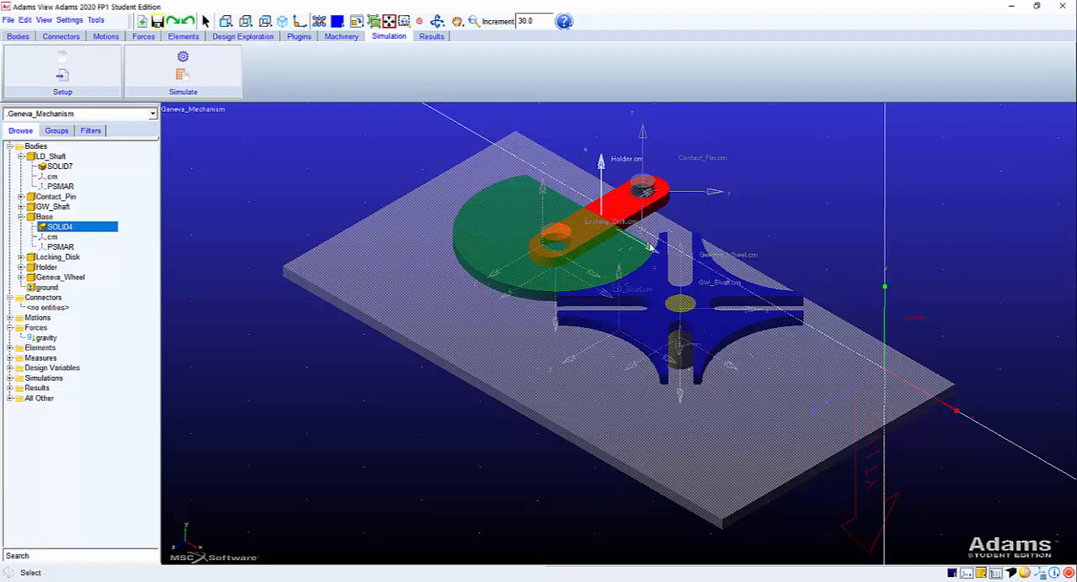
click(696, 333)
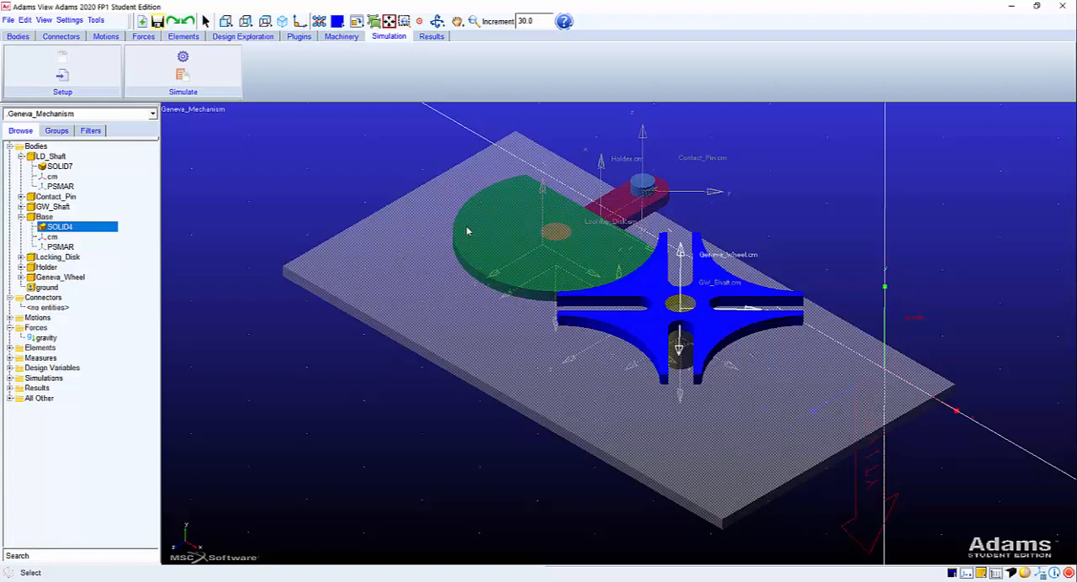
Create a two-body, one-location fixed joint, normal to grid, between ground and the Base at the Base corner vertex SOLID4.V15.
click(60, 37)
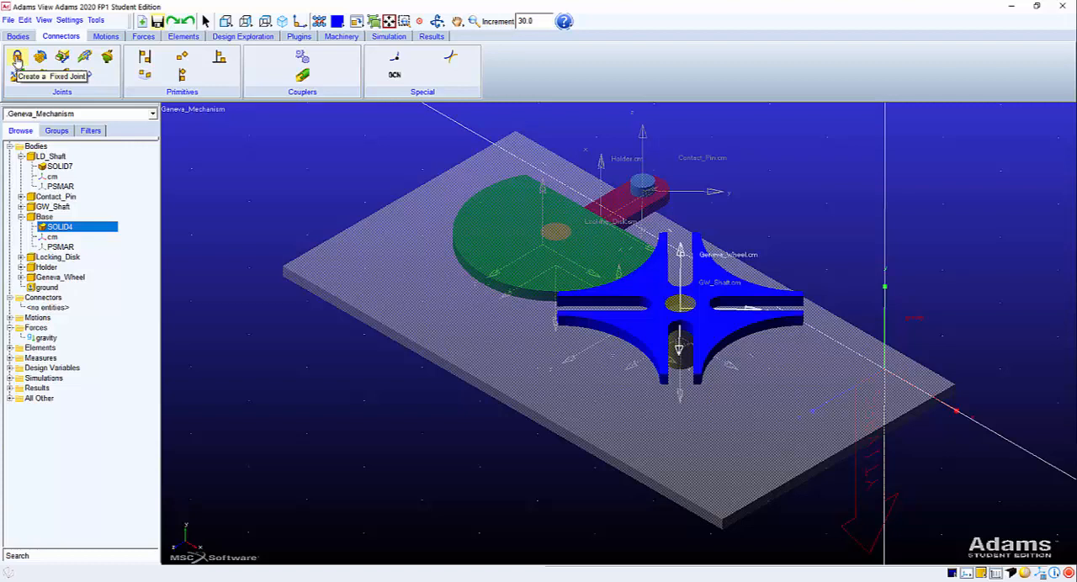
click(17, 59)
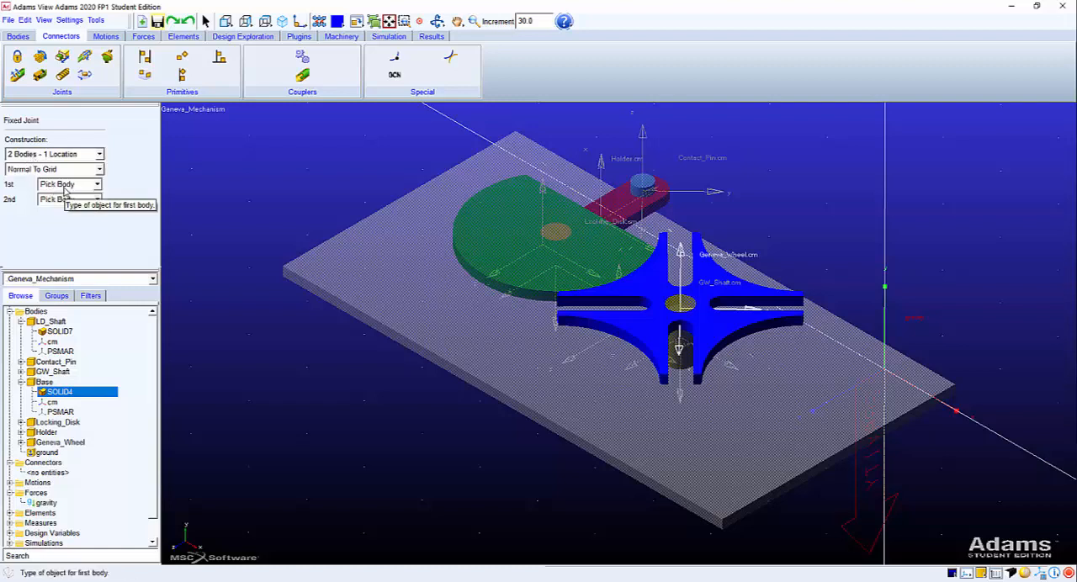
click(233, 232)
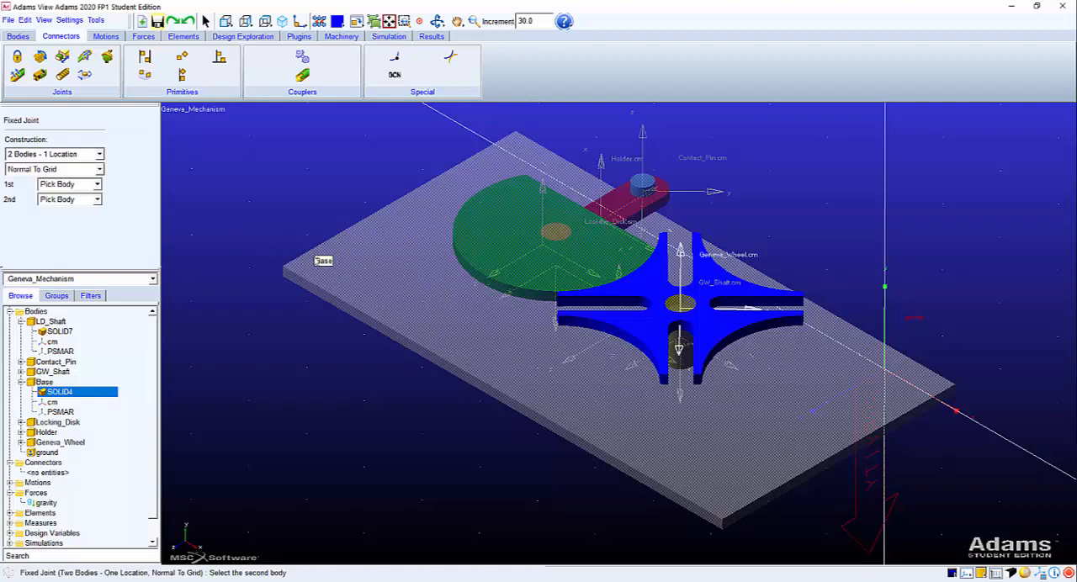
click(316, 260)
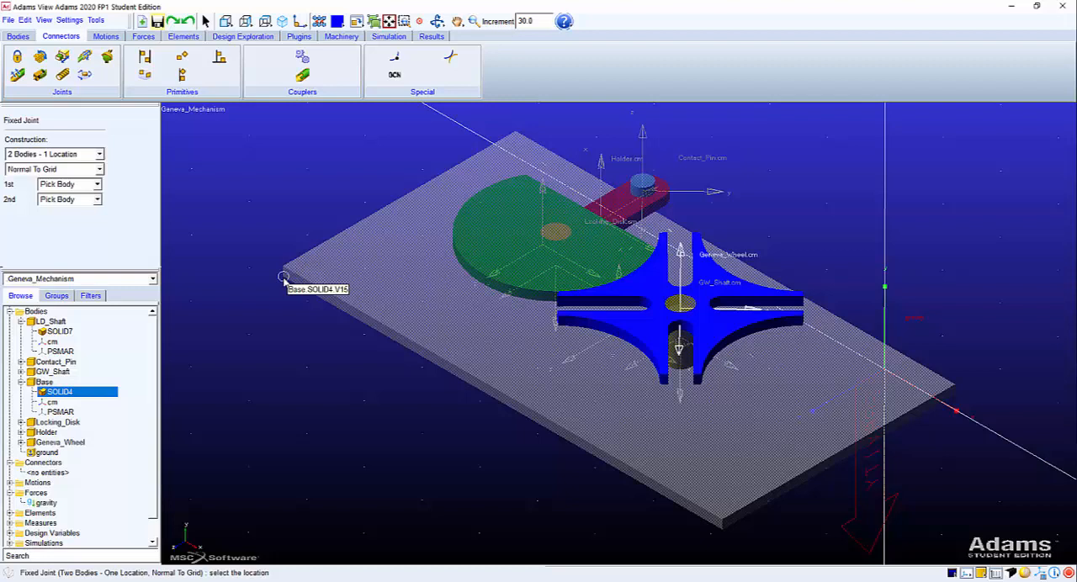
click(283, 278)
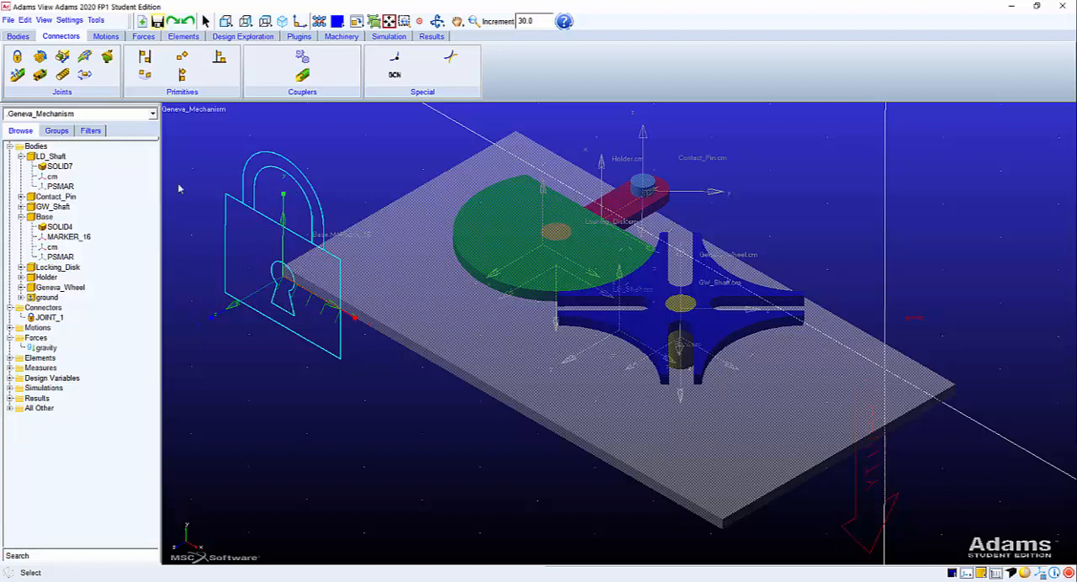
click(15, 55)
Run an interactive simulation with end time 1.0 and 50 steps to check the fixed Base, reset it and close the simulation controls.
click(376, 38)
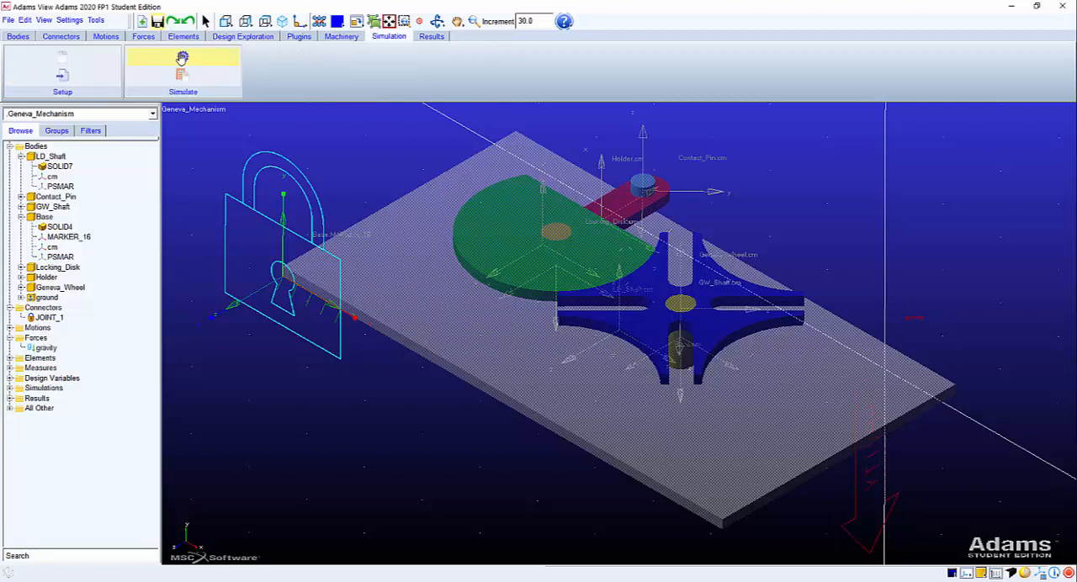
click(182, 57)
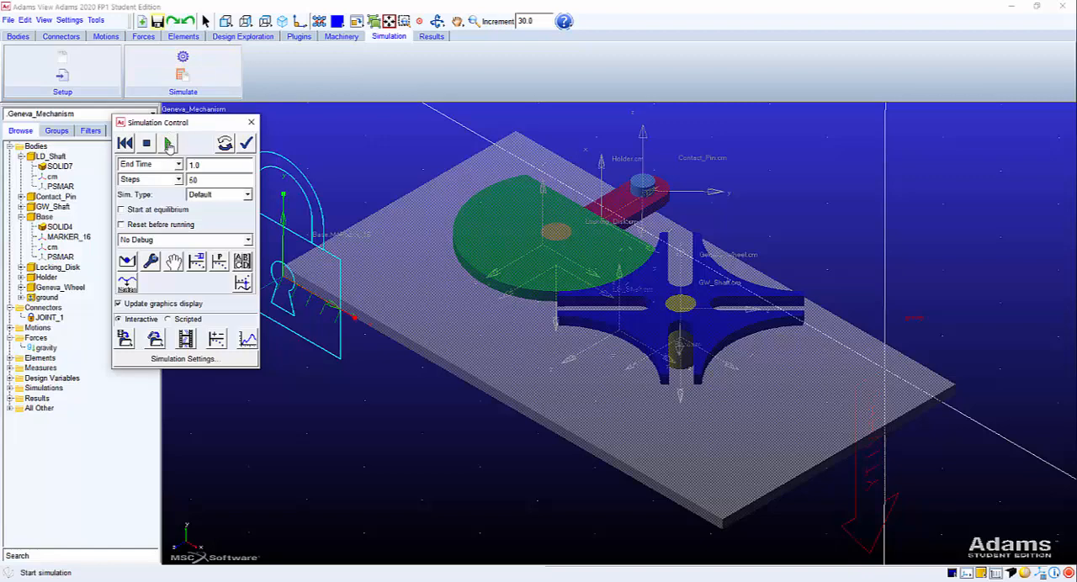
click(169, 144)
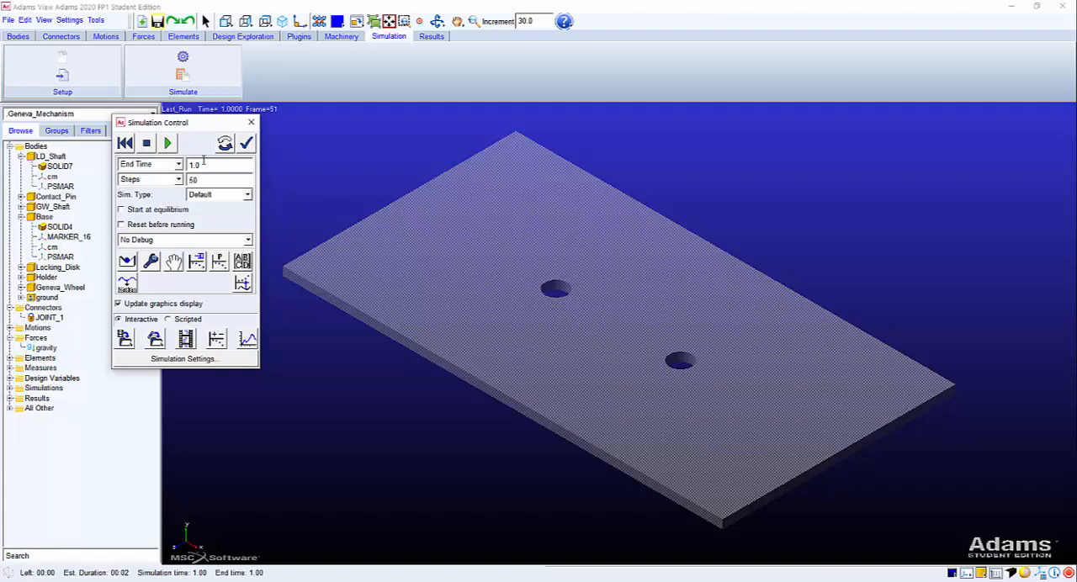
click(125, 143)
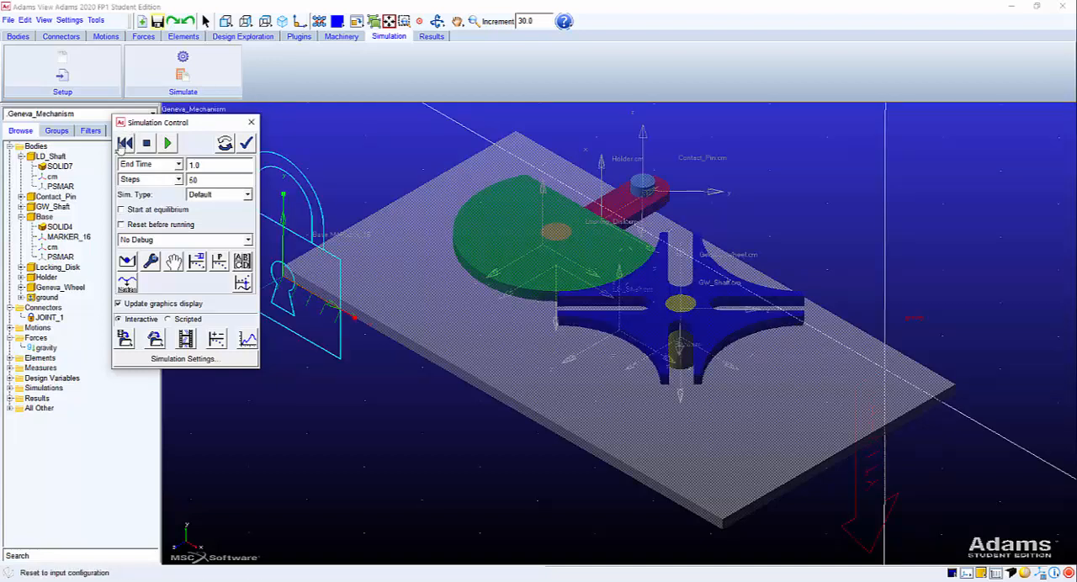
click(252, 127)
Save the Geneva_Mechanism.bin database without creating a backup copy.
click(157, 22)
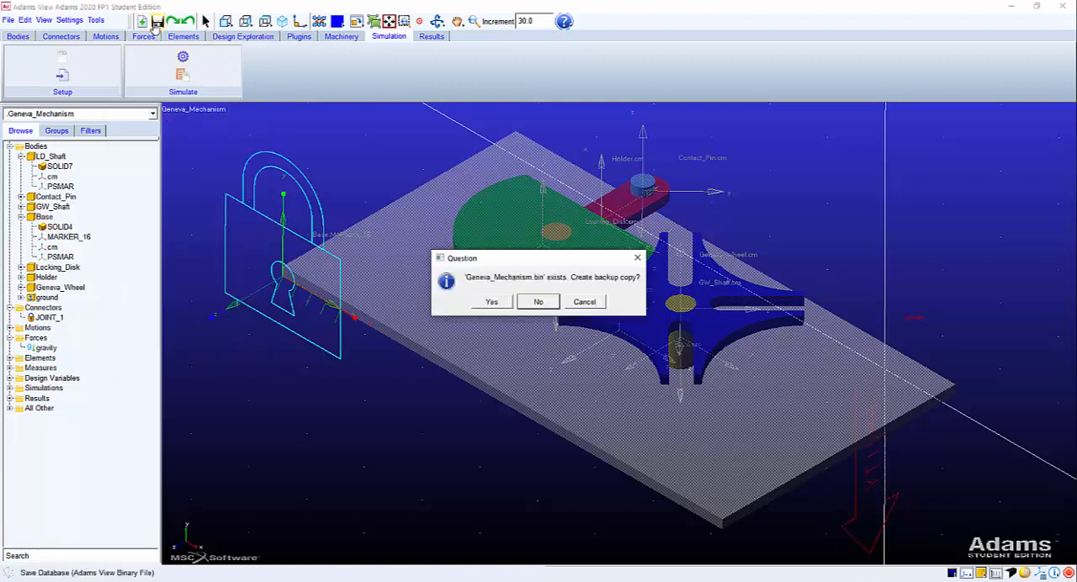
click(538, 302)
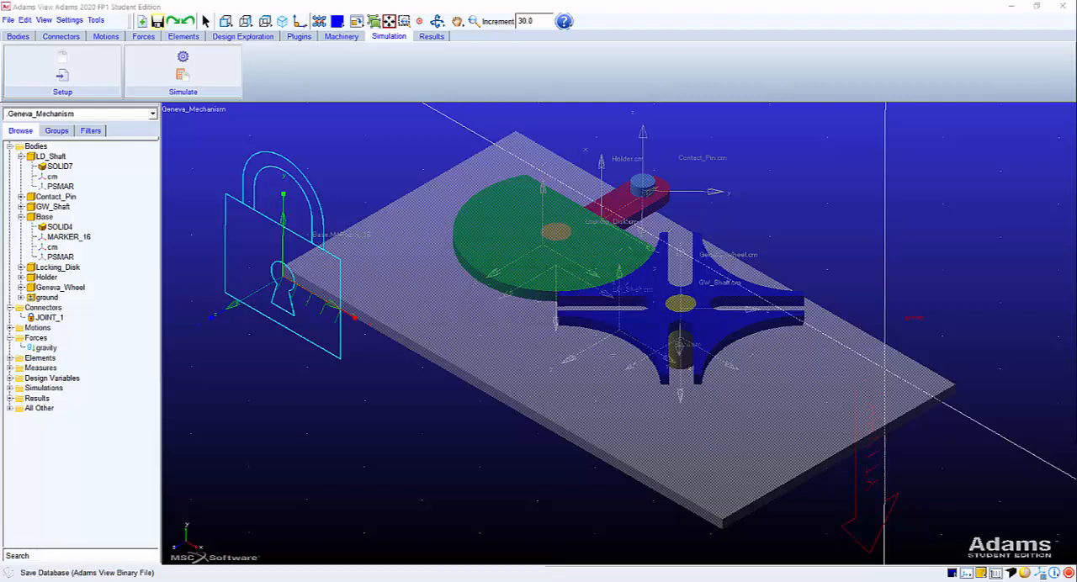